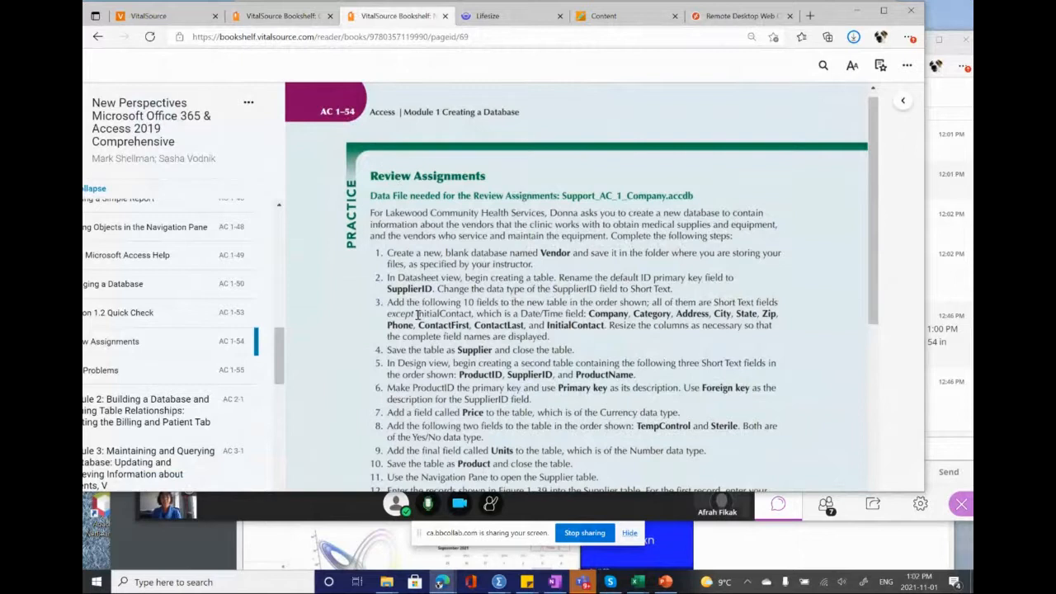
# Step: Check which data file the Review Assignments require, and open the Data Files page of the Blackboard course
pyautogui.scroll(-1, 417, 314)
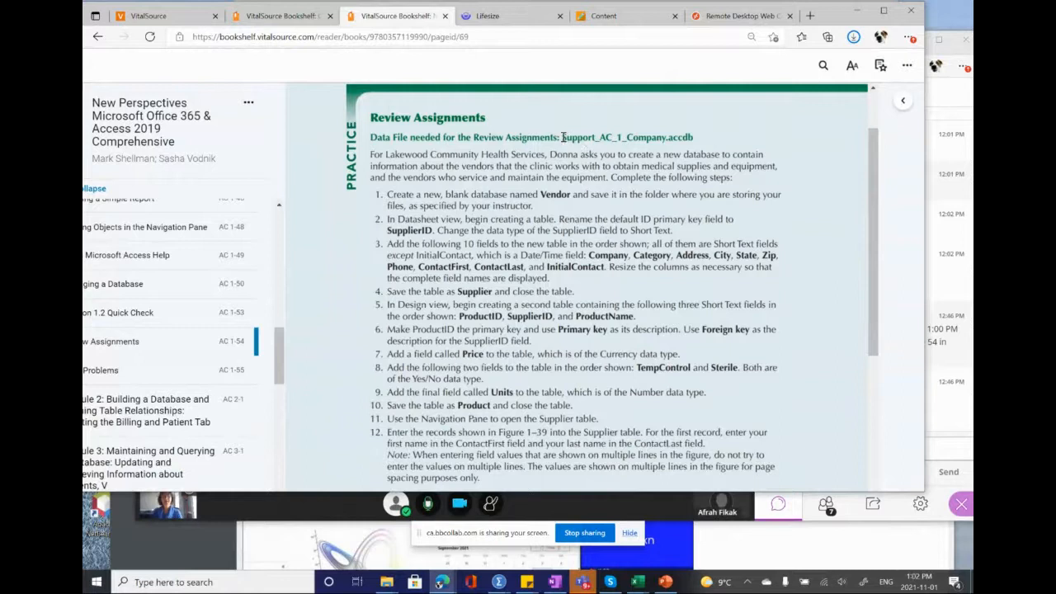
pyautogui.moveTo(562, 137); pyautogui.dragTo(702, 137)
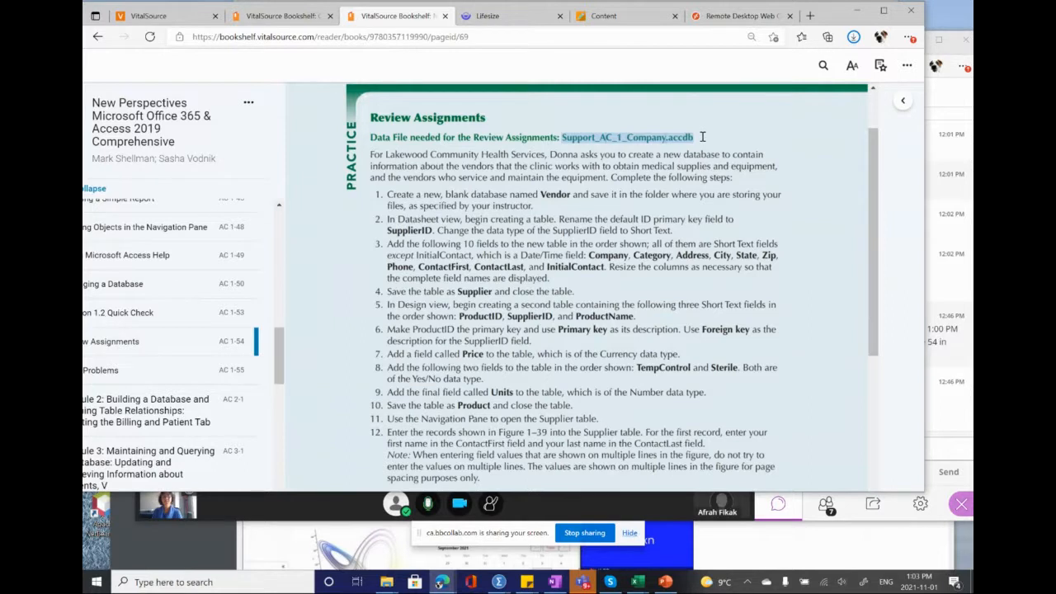
pyautogui.moveTo(702, 137); pyautogui.dragTo(702, 137)
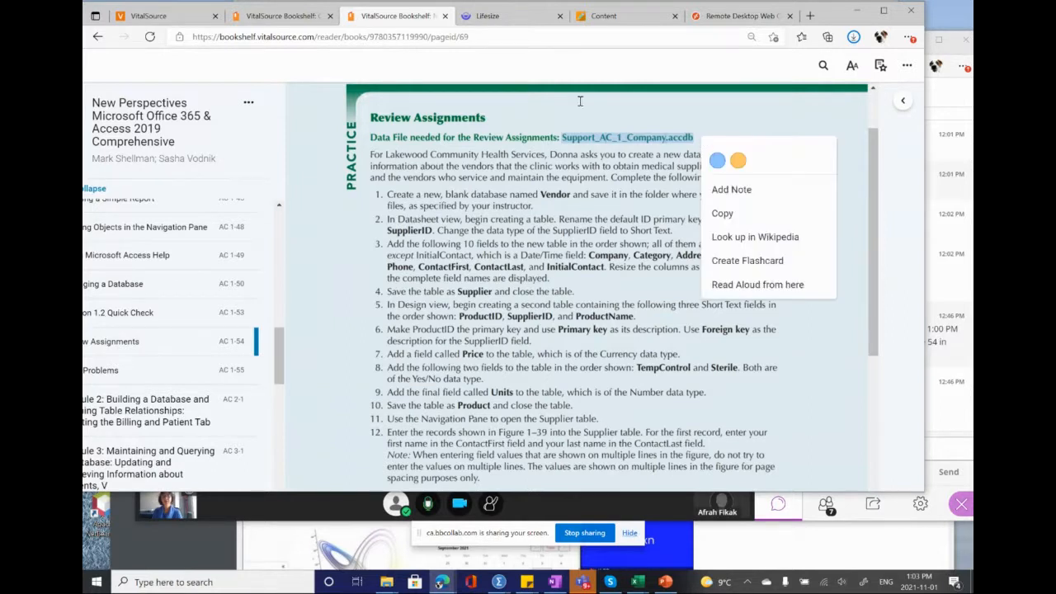
pyautogui.click(604, 16)
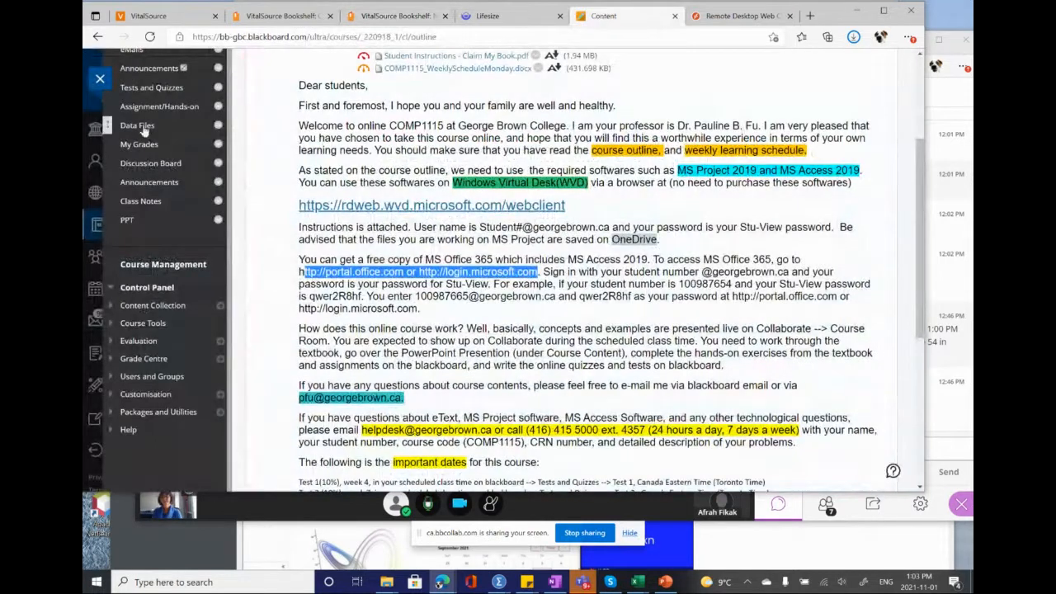
pyautogui.scroll(1, 157, 146)
pyautogui.scroll(1, 157, 147)
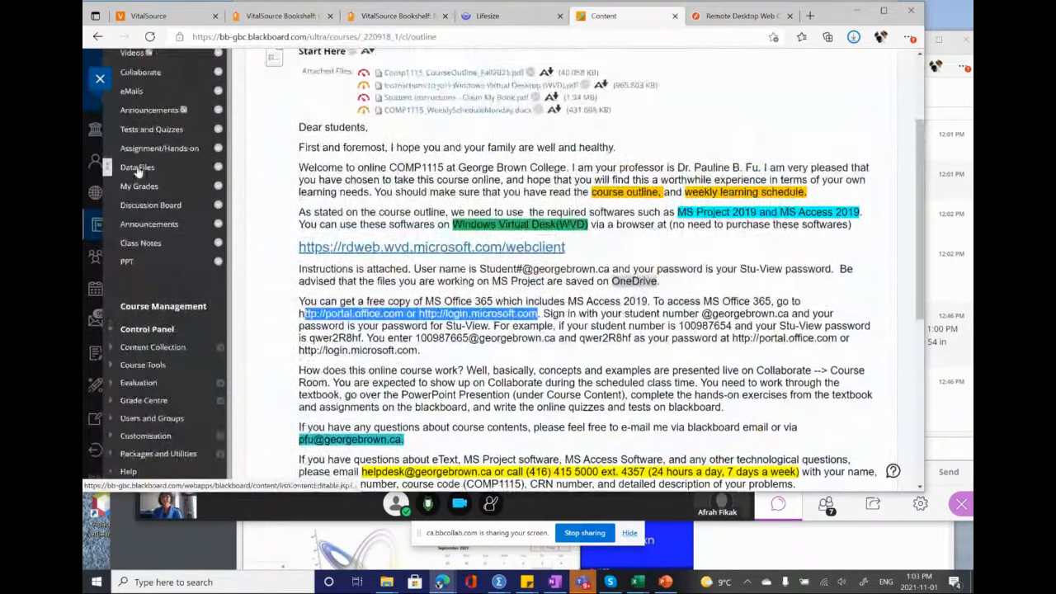
pyautogui.click(134, 166)
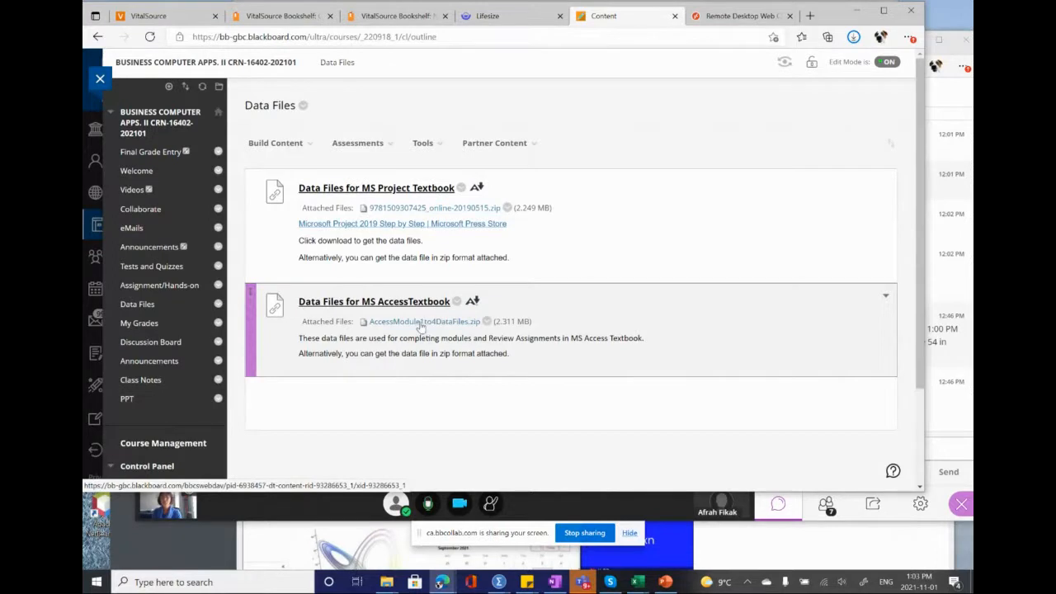
# Step: Return to the textbook and review the Review Assignments instructions and Figure 1-39 on pages AC 1-54 and AC 1-55
pyautogui.click(397, 18)
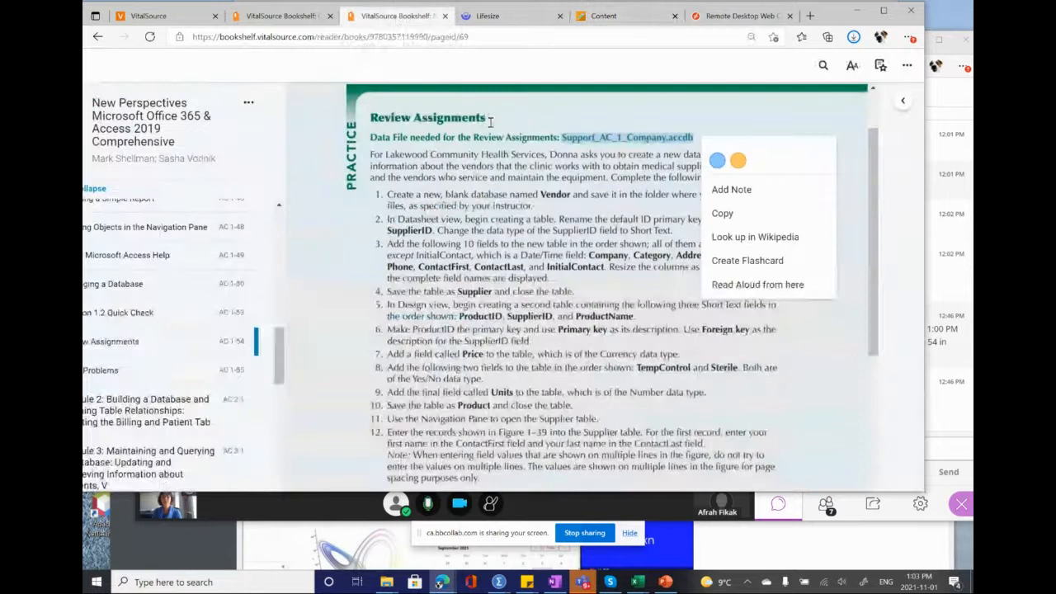
pyautogui.scroll(-2, 525, 302)
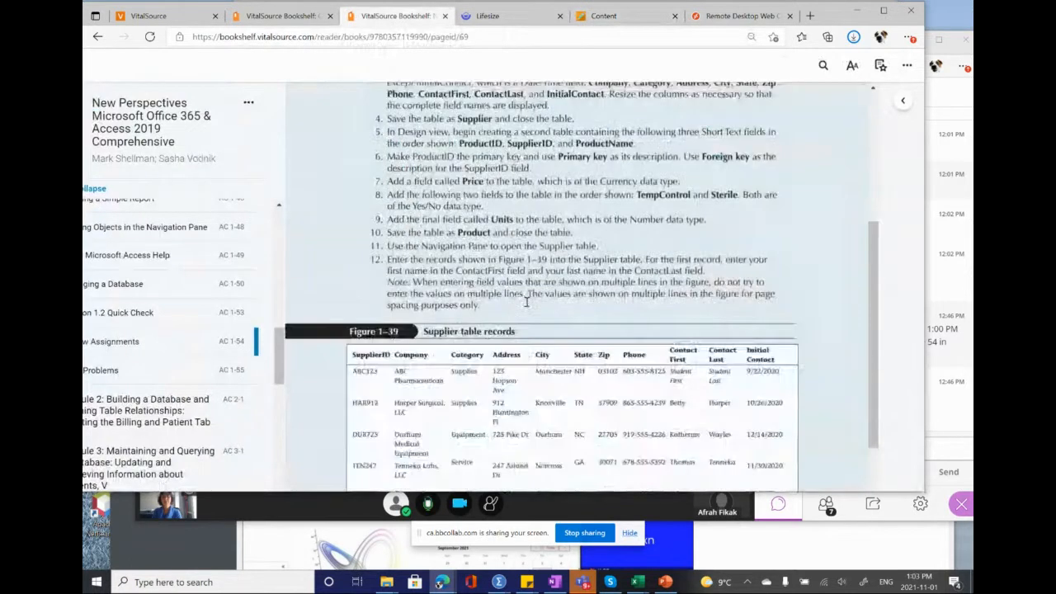
pyautogui.scroll(-2, 526, 302)
pyautogui.press('super+Tab')
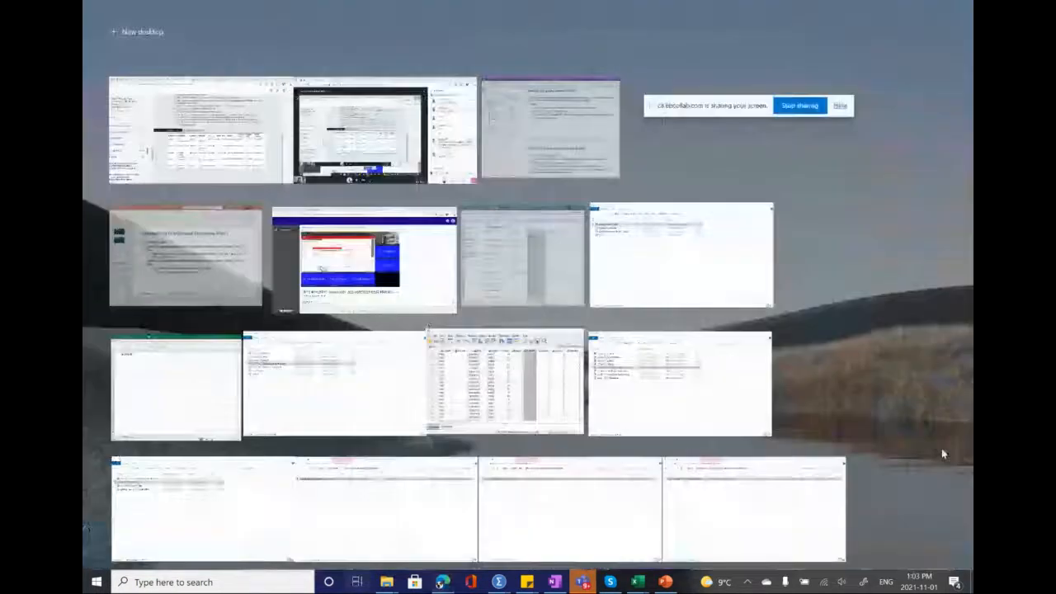
pyautogui.click(942, 448)
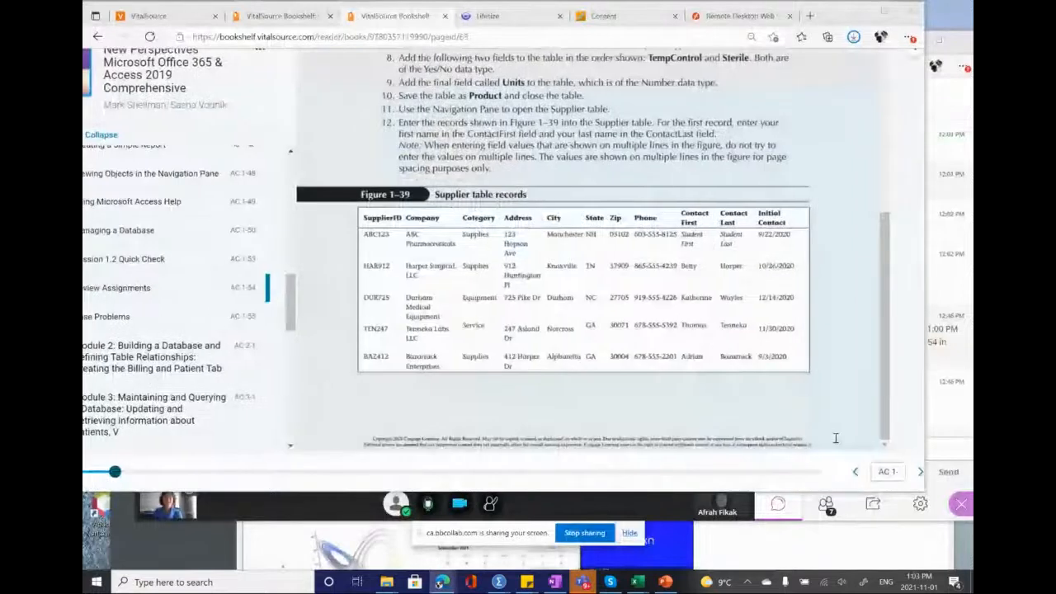
pyautogui.click(919, 472)
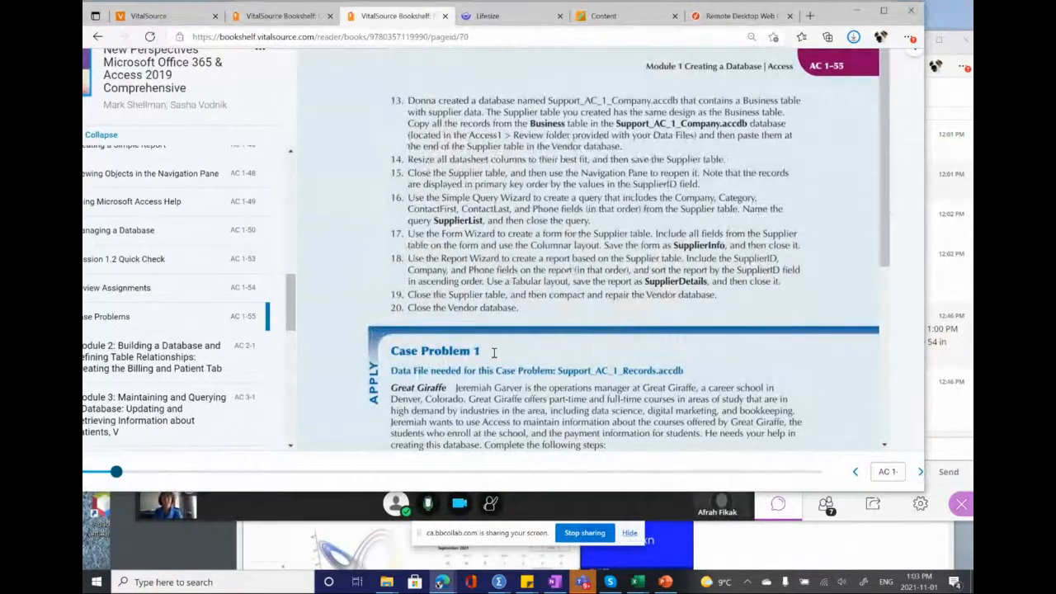
pyautogui.click(855, 472)
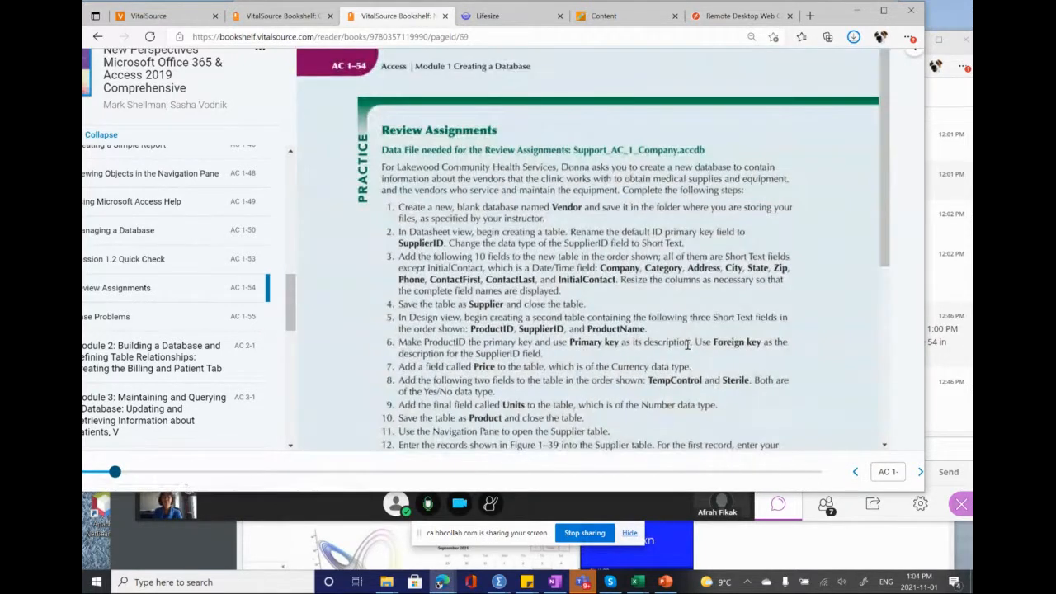
pyautogui.hscroll(1, 687, 344)
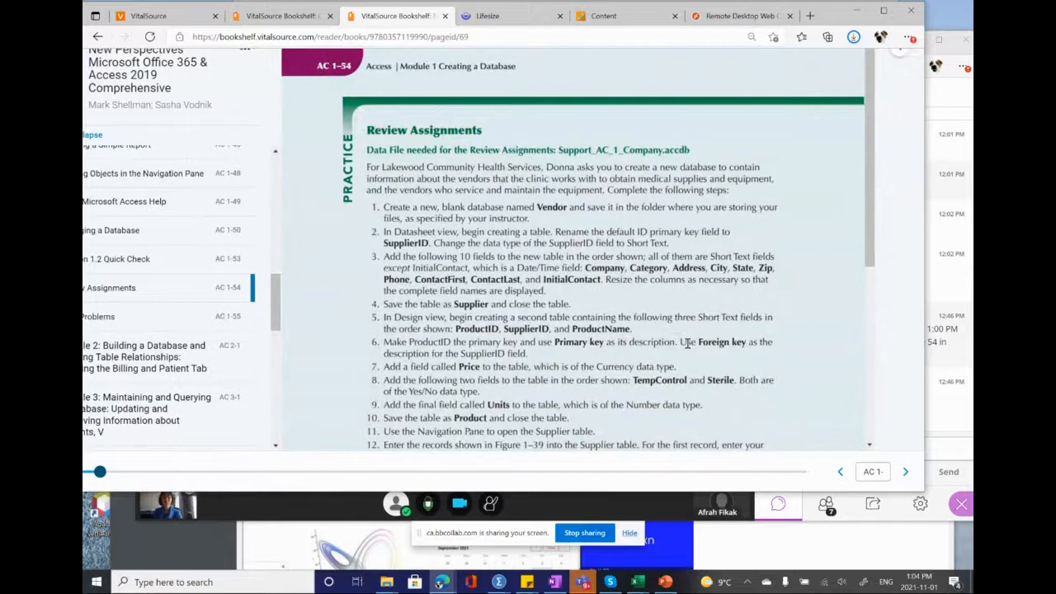
# Step: Examine the first Review Assignments instruction, highlighting the text about creating a blank database named Vendor
pyautogui.moveTo(838, 11); pyautogui.dragTo(729, 31)
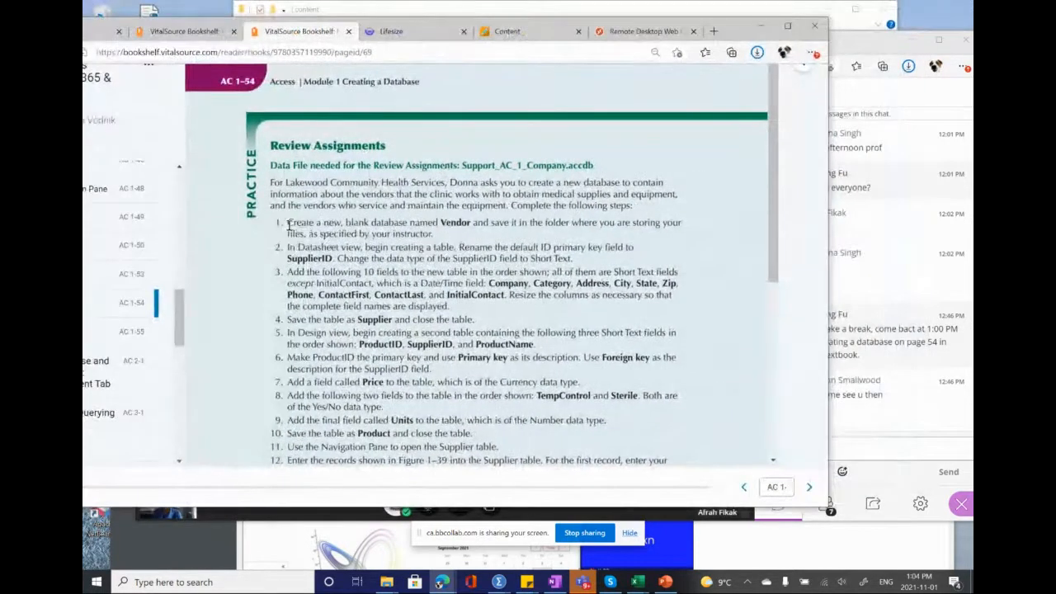
pyautogui.moveTo(288, 223); pyautogui.dragTo(479, 226)
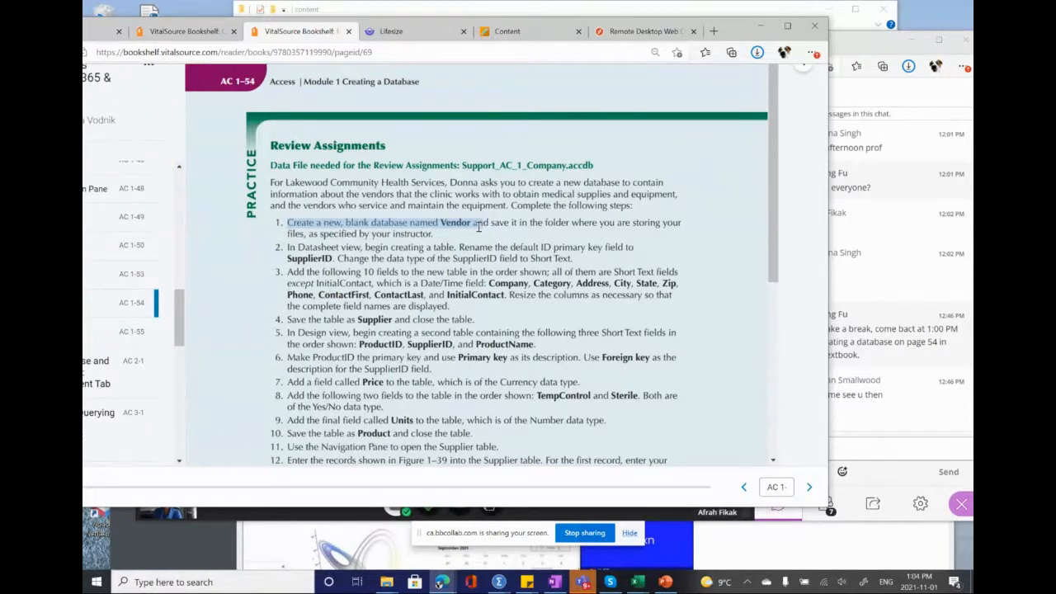
pyautogui.moveTo(478, 227); pyautogui.dragTo(478, 227)
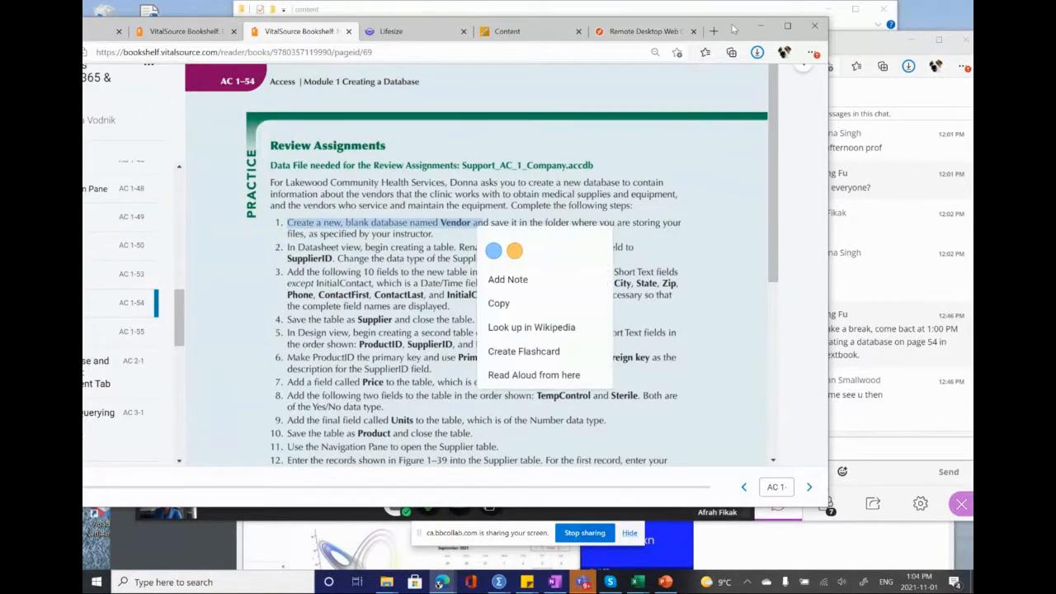
pyautogui.moveTo(731, 31); pyautogui.dragTo(764, 27)
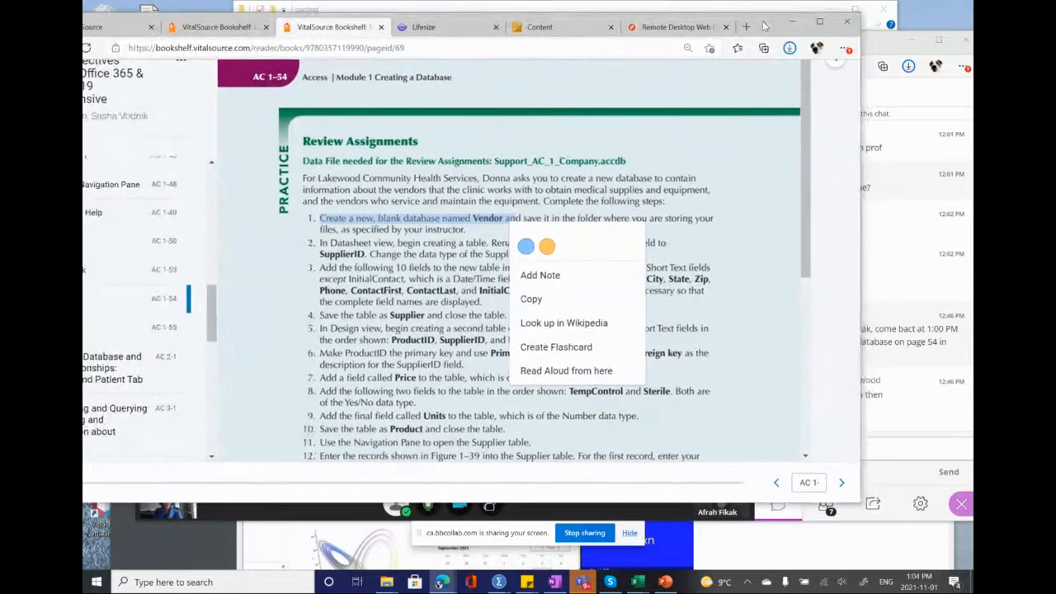
# Step: Switch away from the textbook and launch Microsoft Access
pyautogui.click(879, 46)
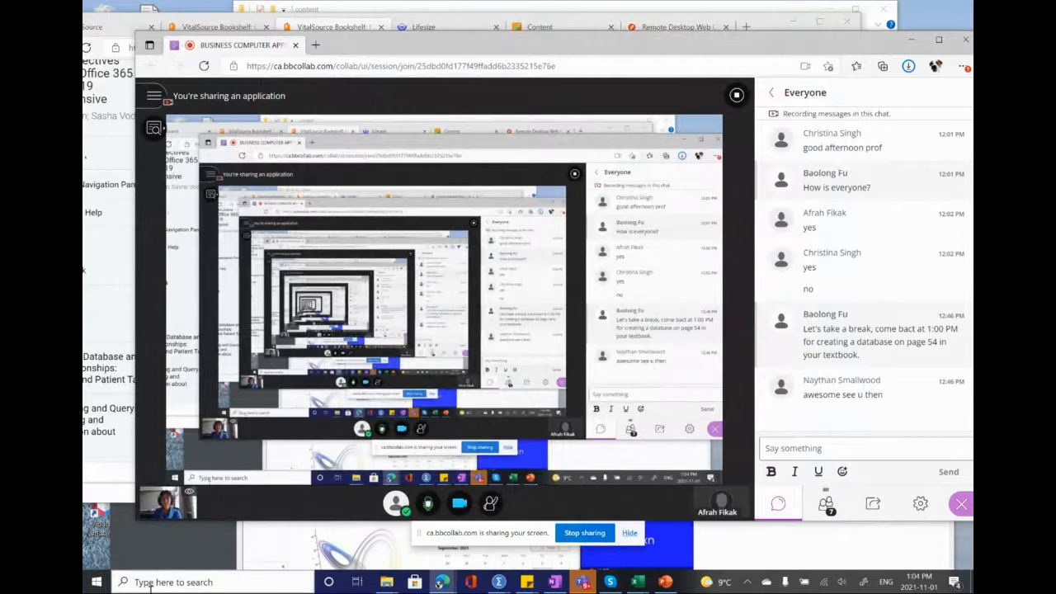
pyautogui.click(150, 584)
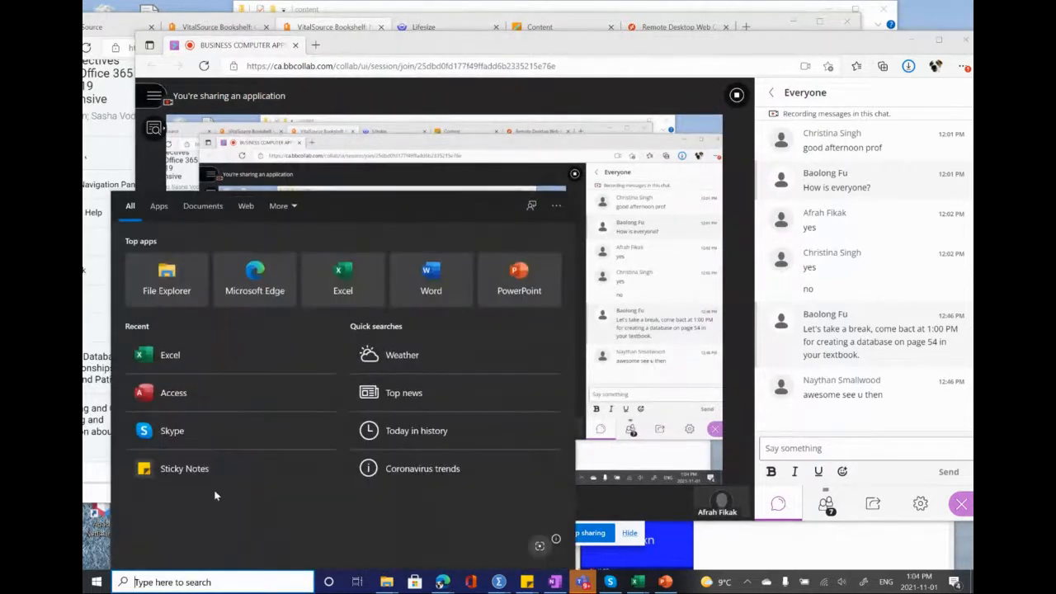
pyautogui.click(165, 408)
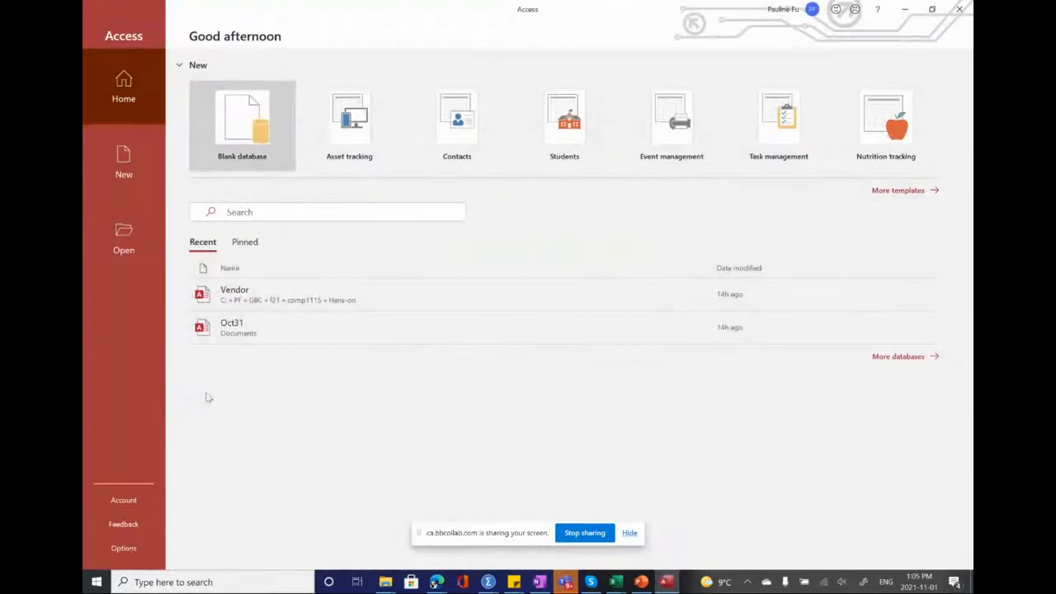
# Step: Create a new blank database named Vendor in the default Documents folder
pyautogui.click(234, 139)
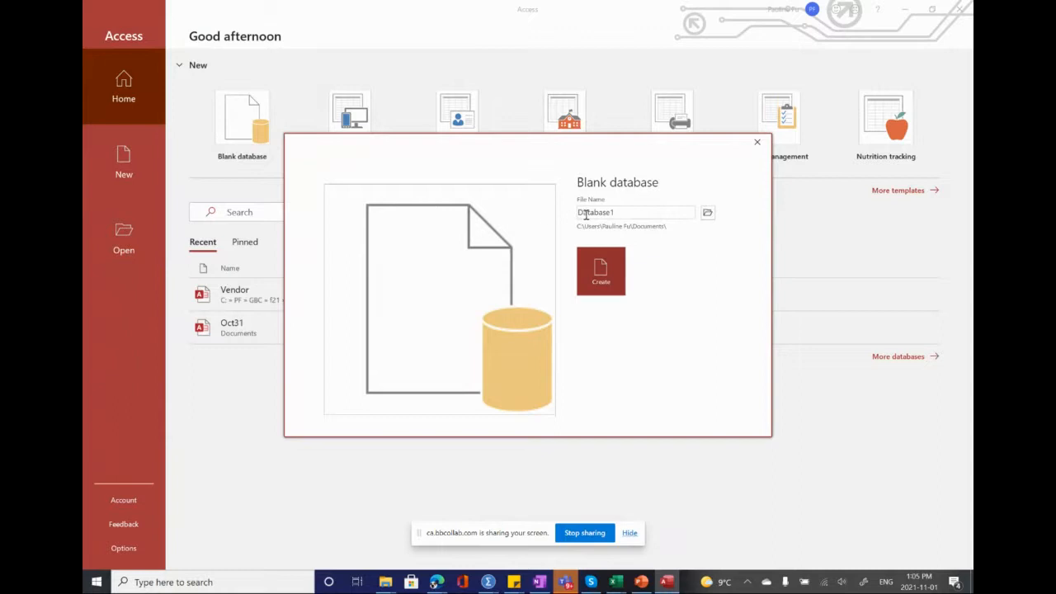
pyautogui.doubleClick(634, 214)
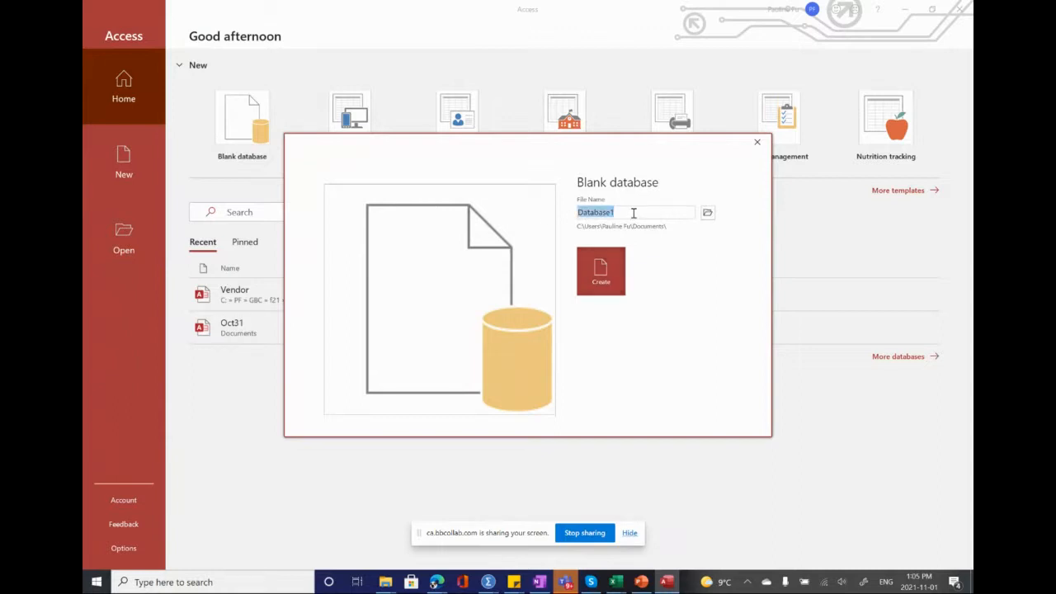
pyautogui.rightClick(633, 213)
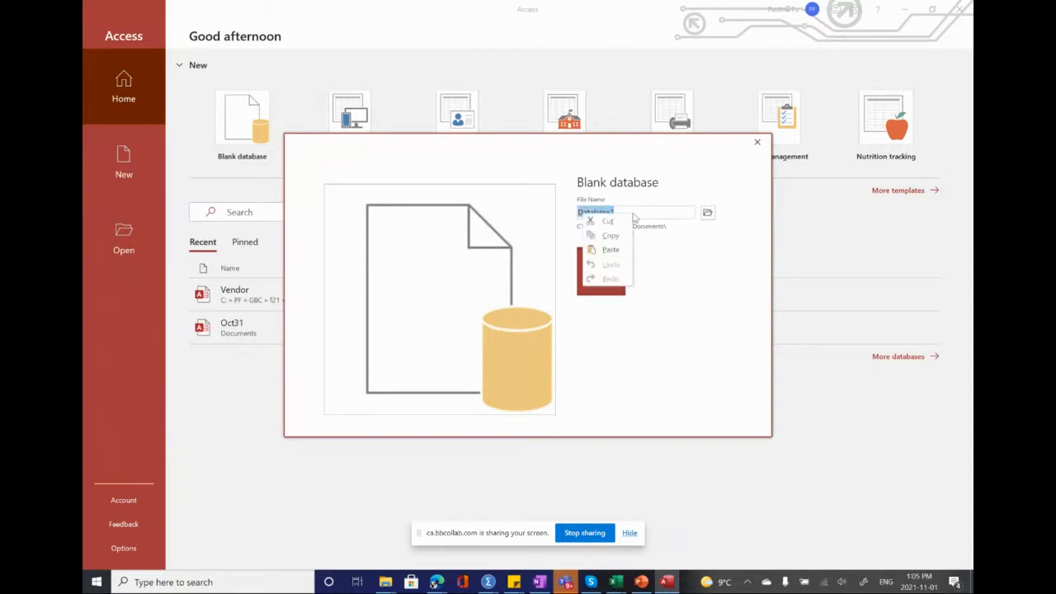
pyautogui.click(635, 212)
pyautogui.moveTo(633, 213); pyautogui.dragTo(526, 216)
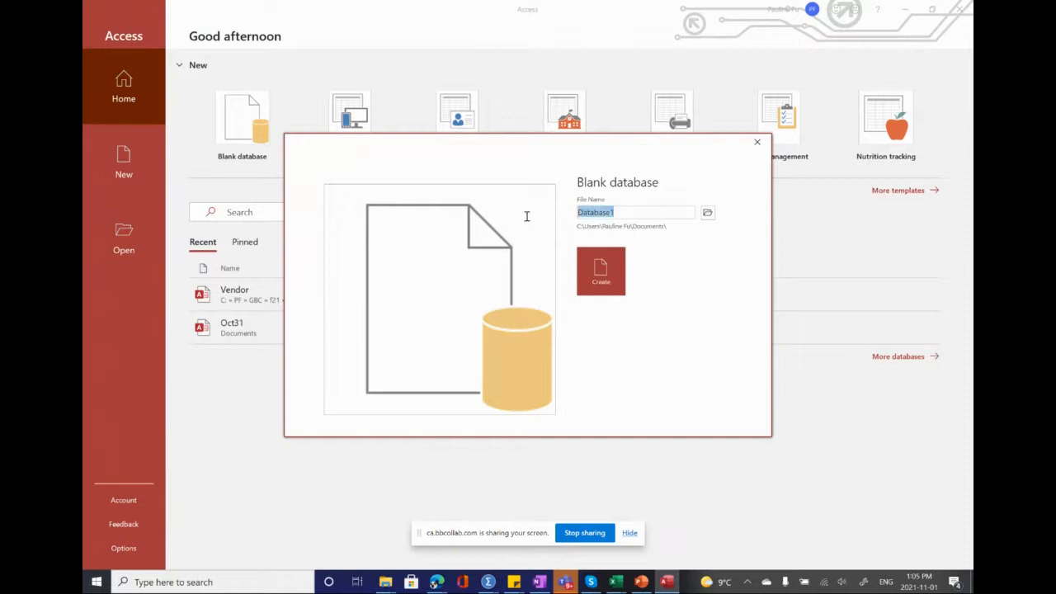
pyautogui.press('BackSpace')
pyautogui.write('Veb')
pyautogui.press('BackSpace')
pyautogui.write('ndor')
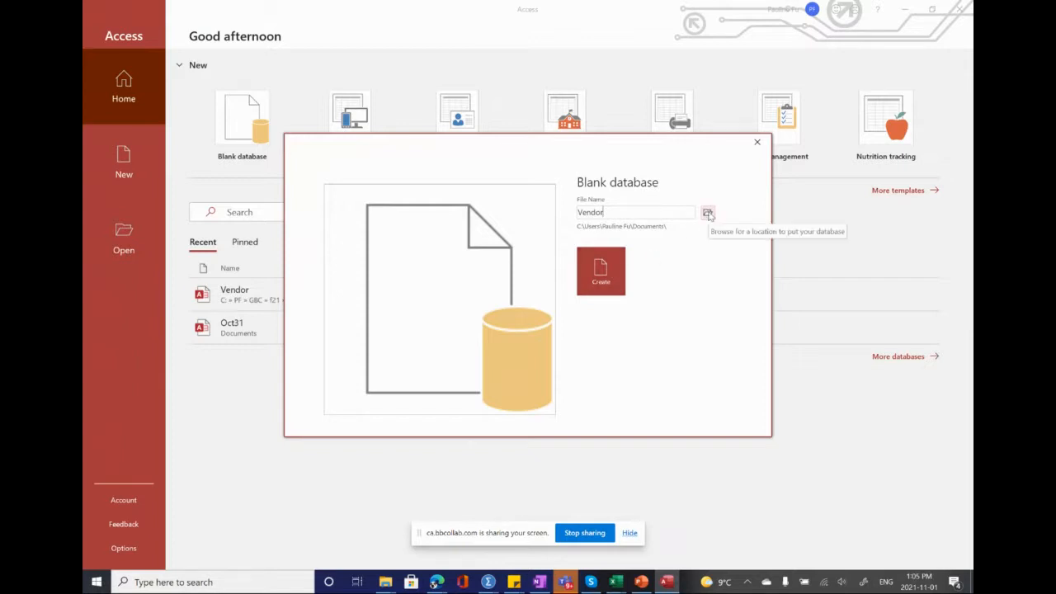
pyautogui.click(603, 270)
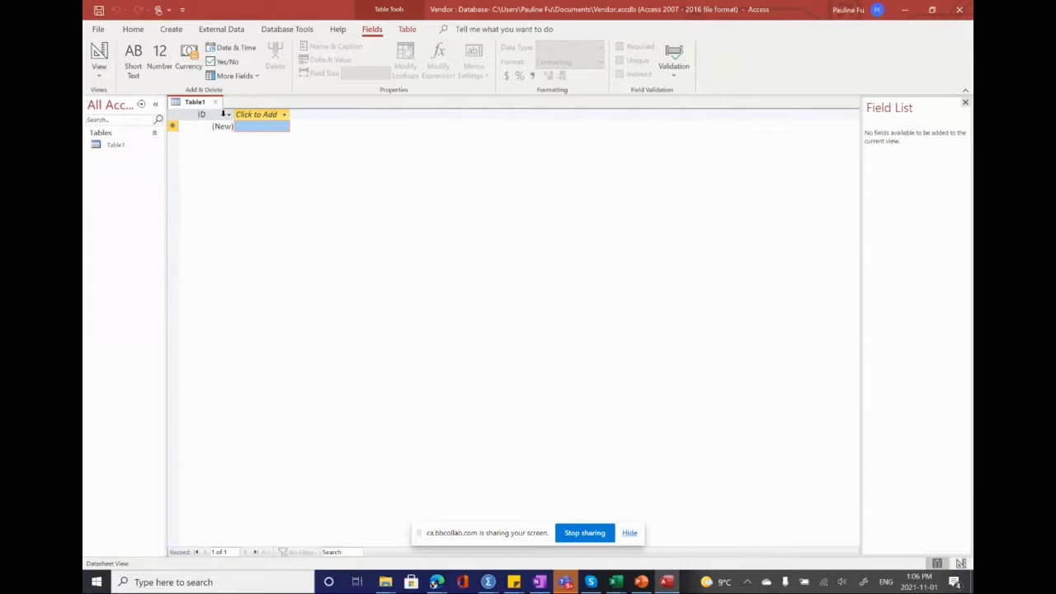
# Step: Rename the default ID primary key field of the new table to SupplierID
pyautogui.click(228, 115)
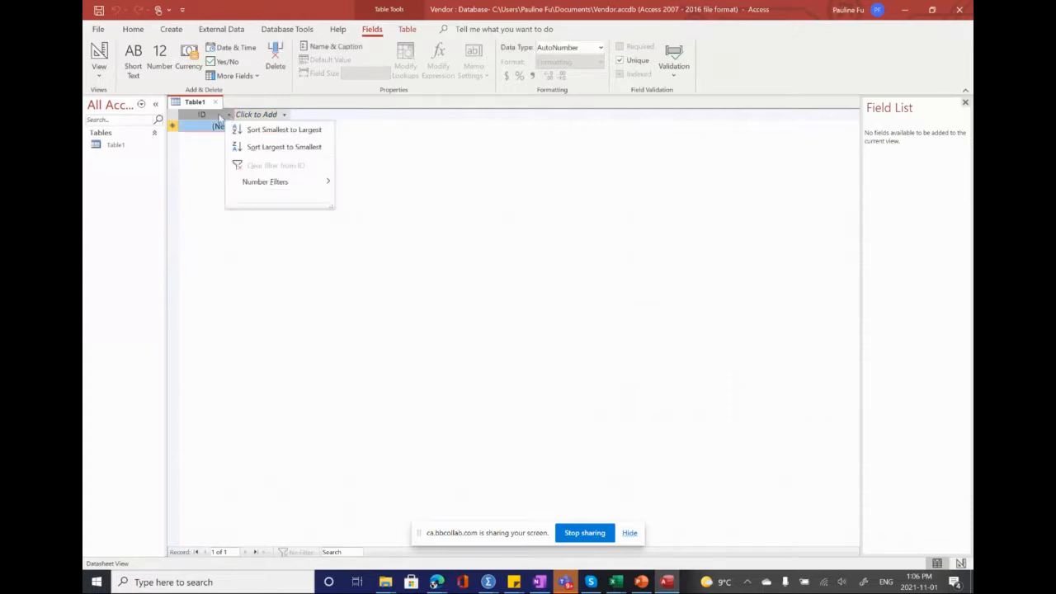
pyautogui.click(218, 117)
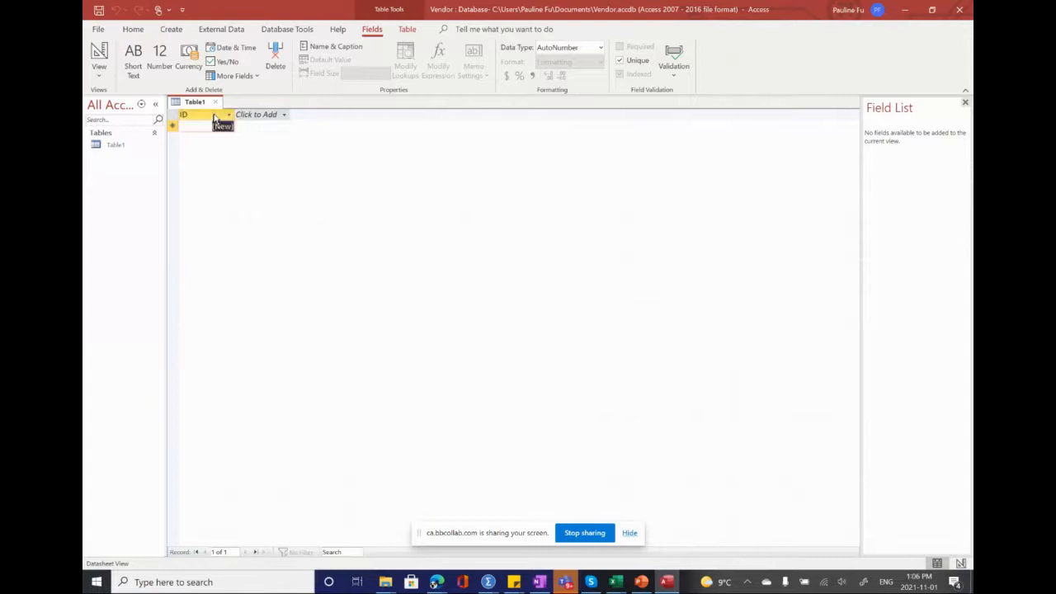
pyautogui.doubleClick(215, 114)
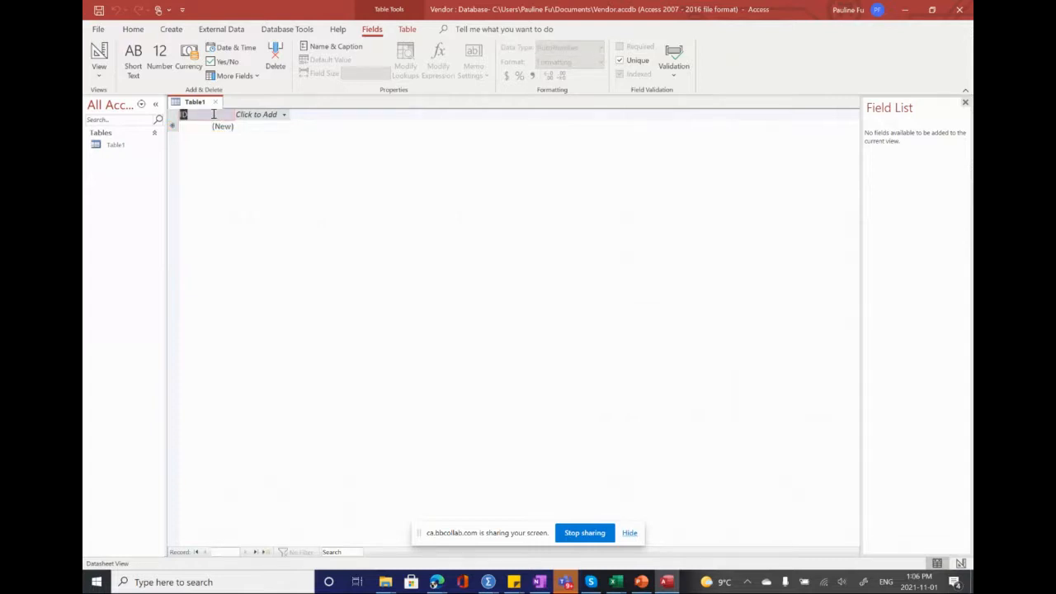
pyautogui.click(214, 115)
pyautogui.press('BackSpace')
pyautogui.press('BackSpace')
pyautogui.write('Suppliers')
pyautogui.write('D')
pyautogui.click(250, 118)
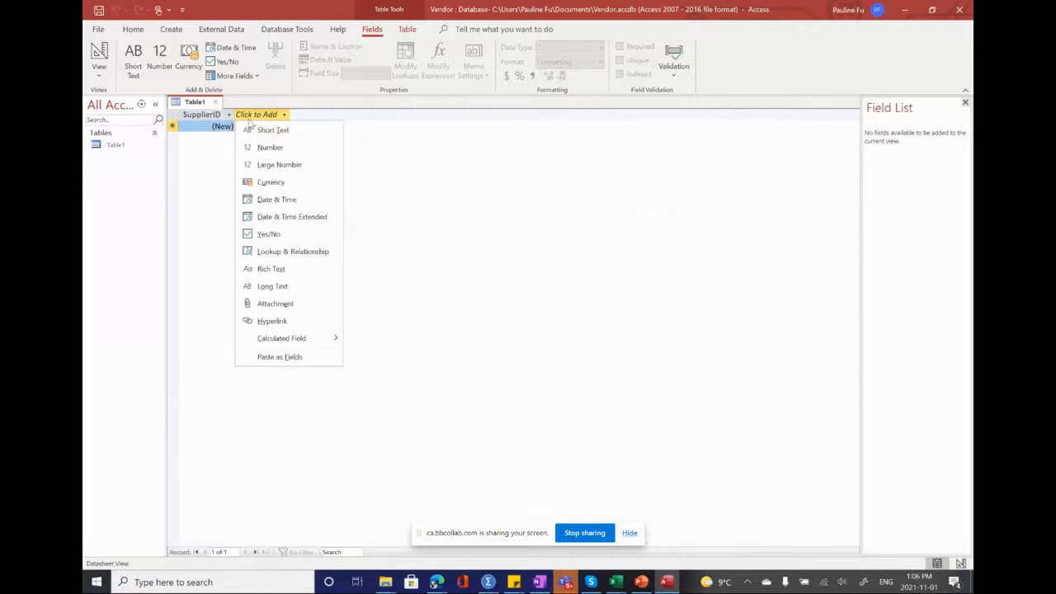
pyautogui.click(408, 132)
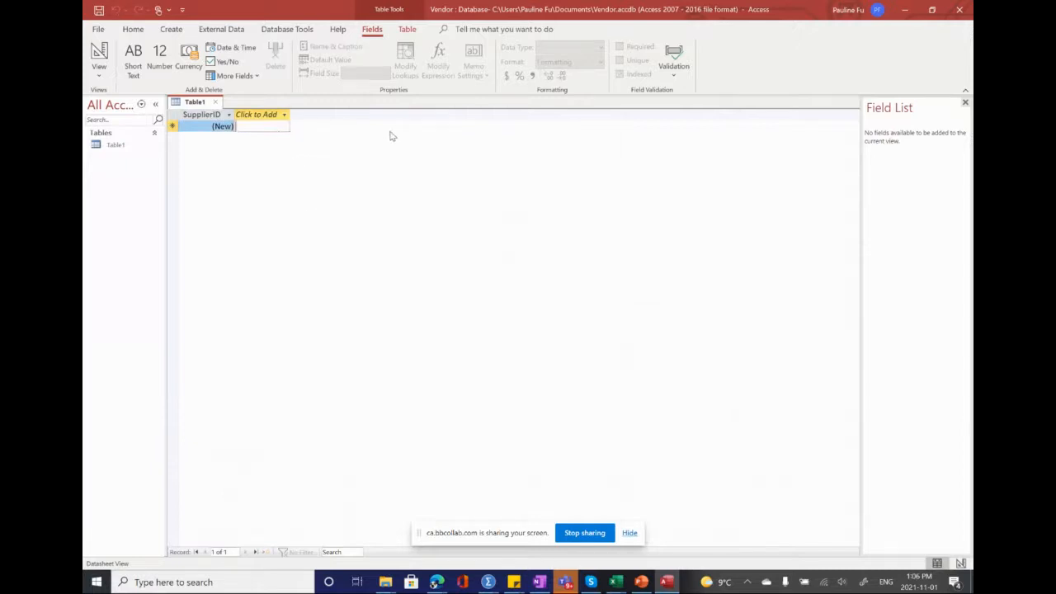
# Step: Change the data type of the SupplierID field to Short Text
pyautogui.click(265, 119)
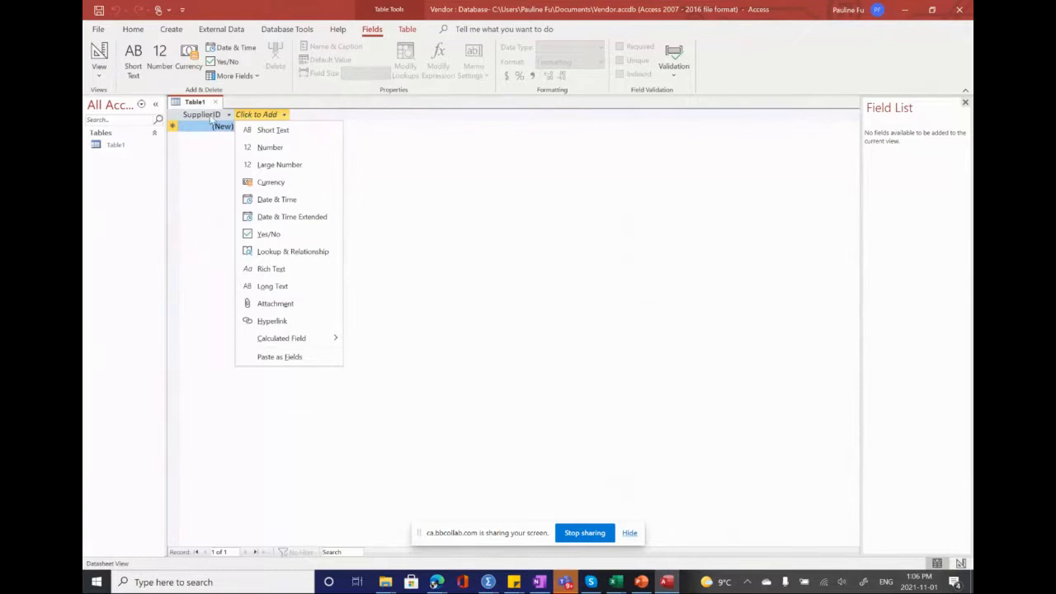
pyautogui.click(212, 119)
pyautogui.click(198, 117)
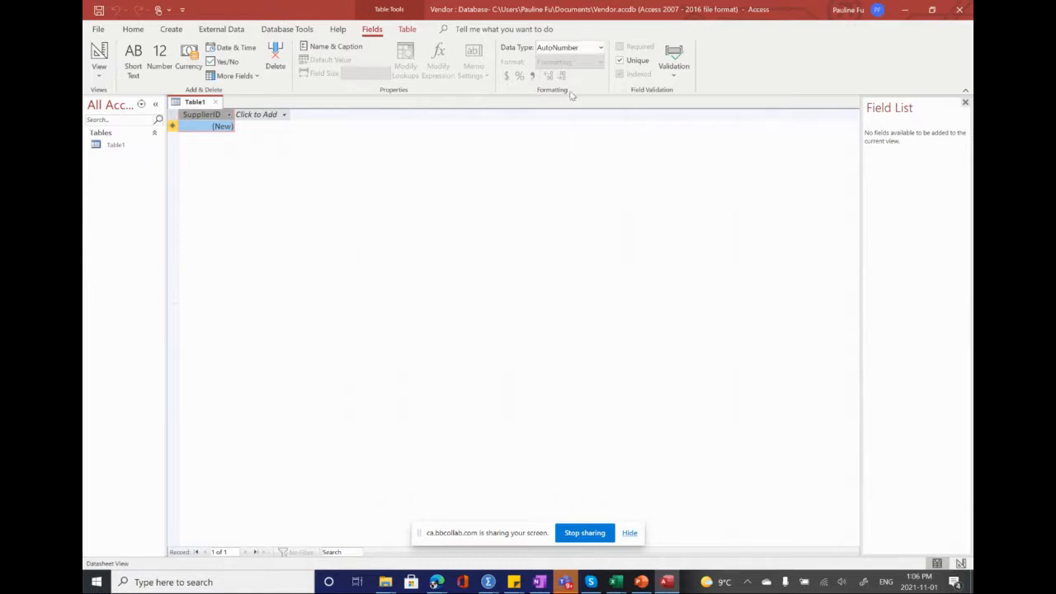
pyautogui.click(600, 50)
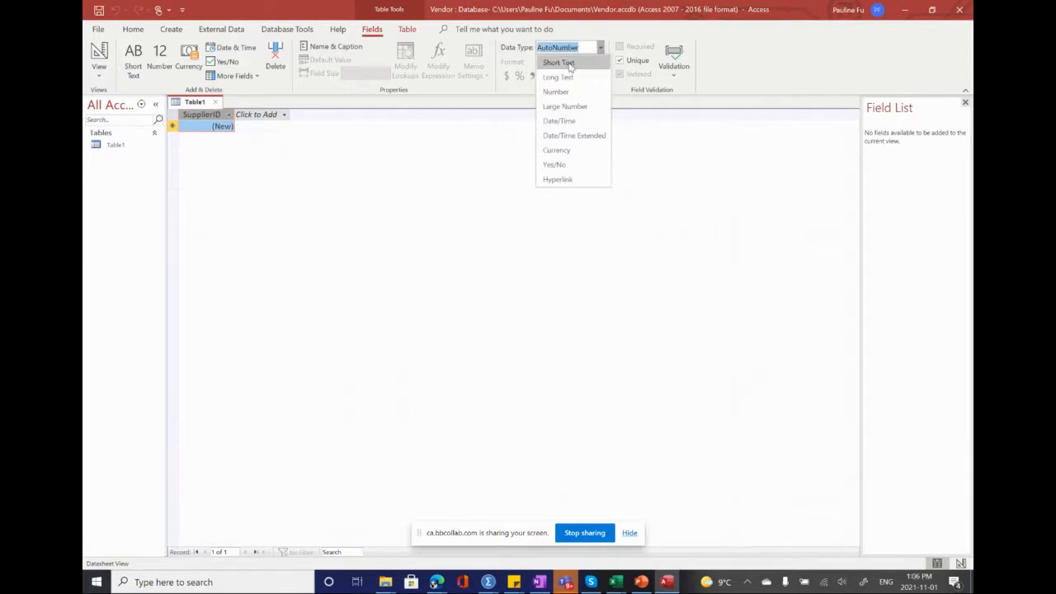
pyautogui.click(569, 64)
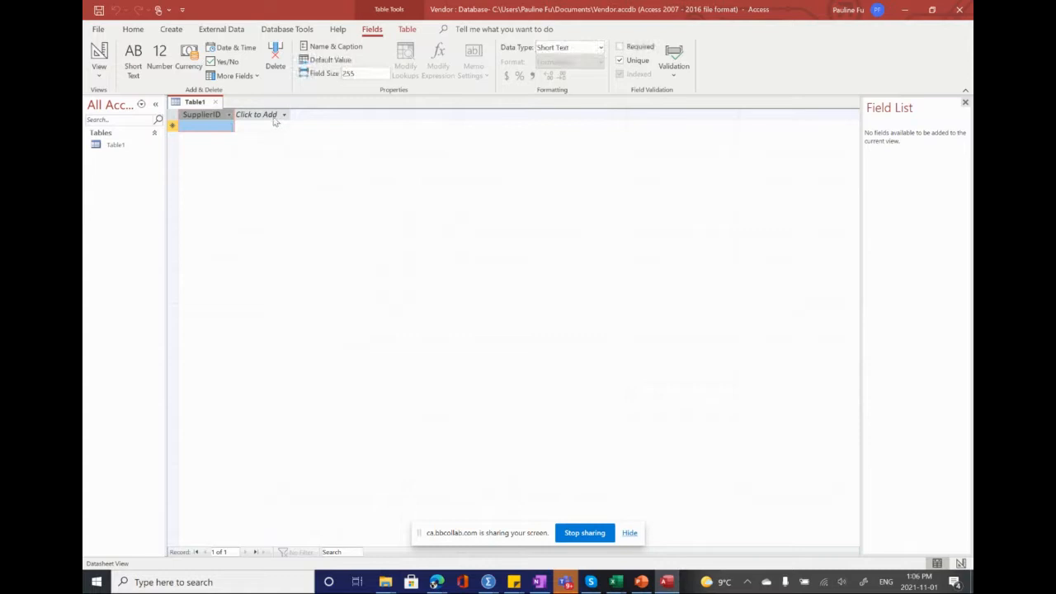
# Step: Add two Short Text fields named Company and Category after the SupplierID field
pyautogui.click(275, 117)
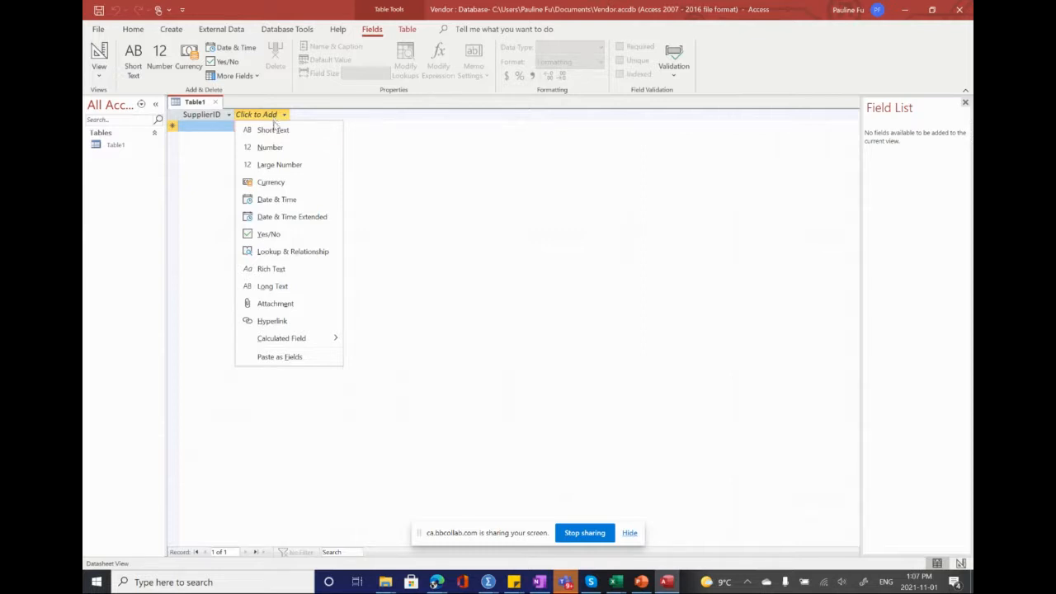
pyautogui.click(274, 130)
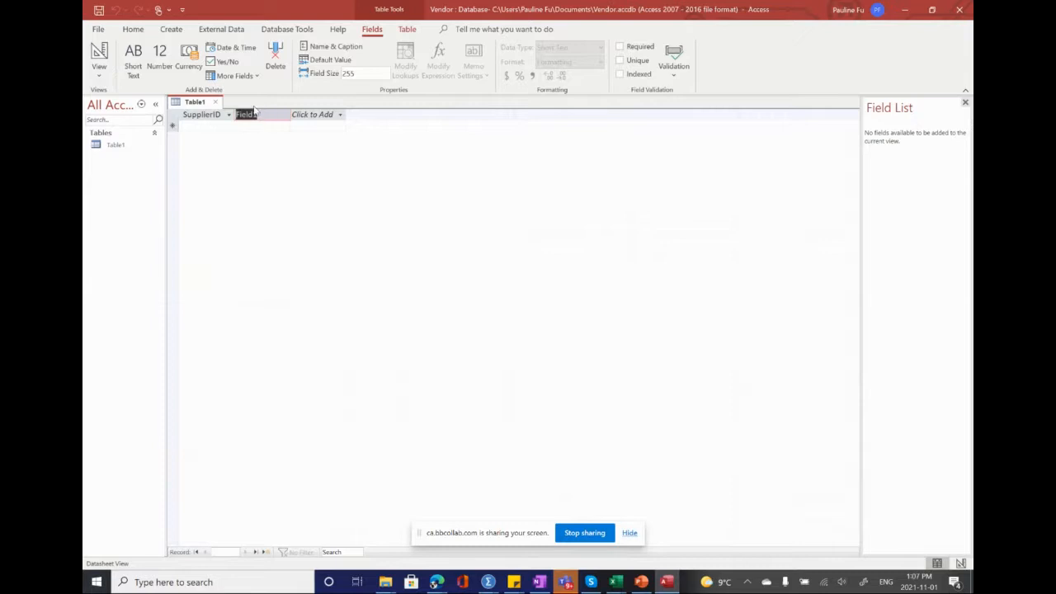
pyautogui.write('Company')
pyautogui.click(328, 114)
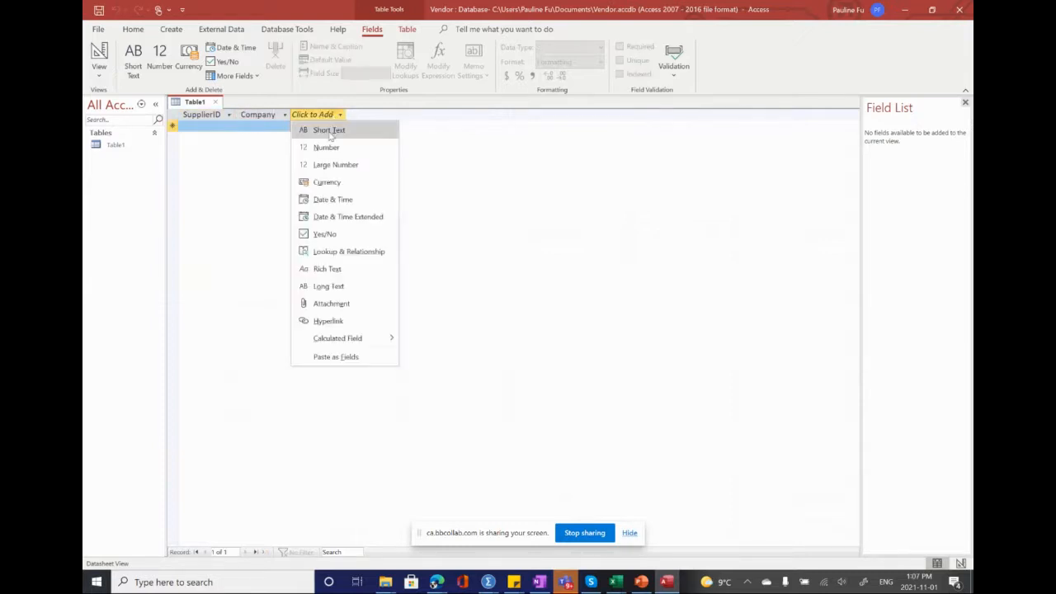
pyautogui.click(329, 132)
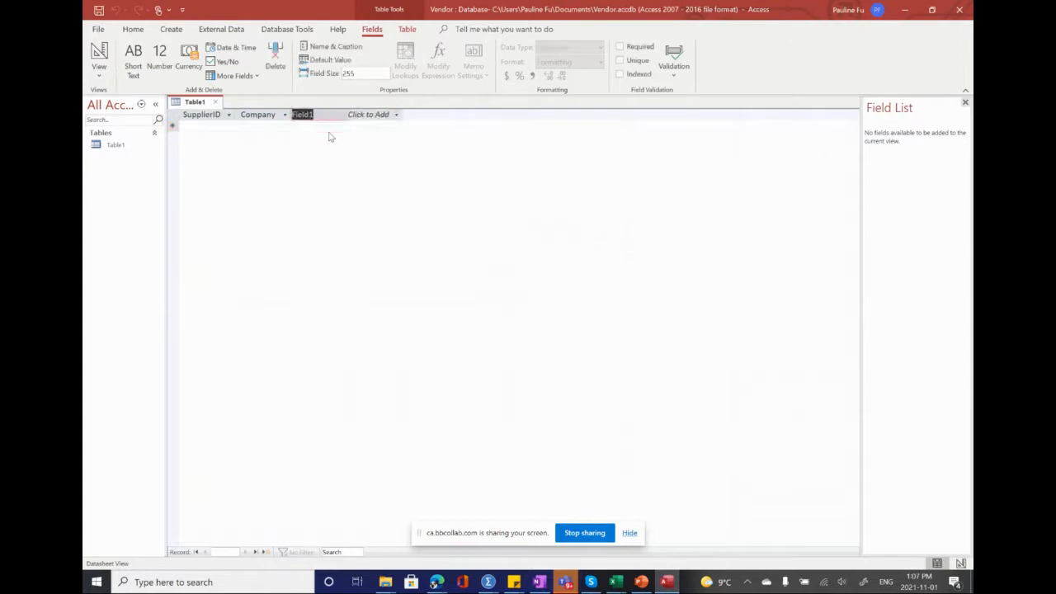
pyautogui.write('Category')
# Step: Add a Short Text field named Address after Category, then insert another new Short Text field beside it
pyautogui.click(388, 114)
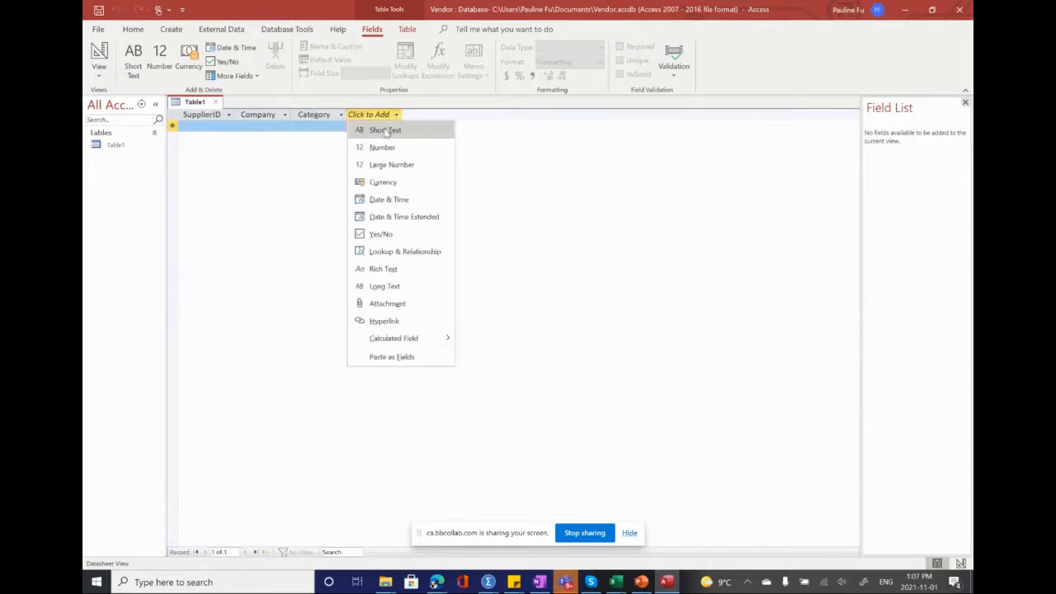
pyautogui.click(385, 129)
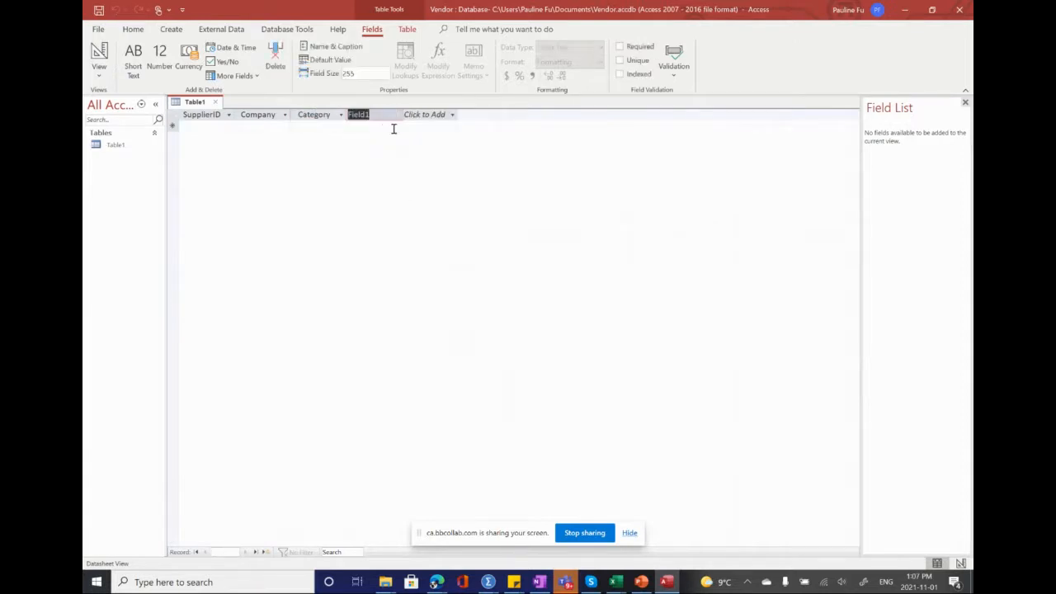
pyautogui.write('Address')
pyautogui.click(434, 113)
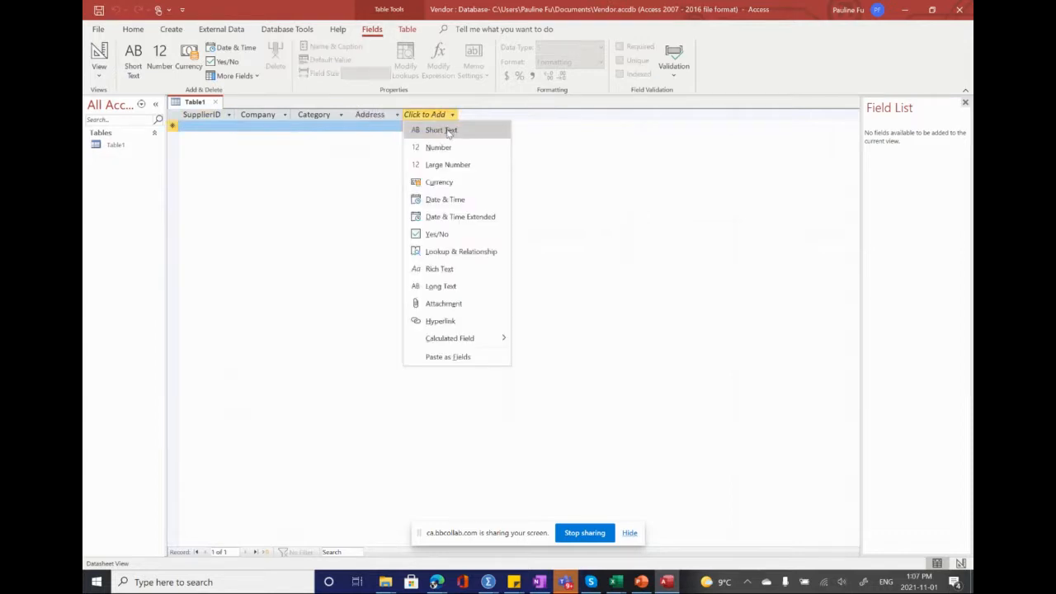
pyautogui.click(448, 130)
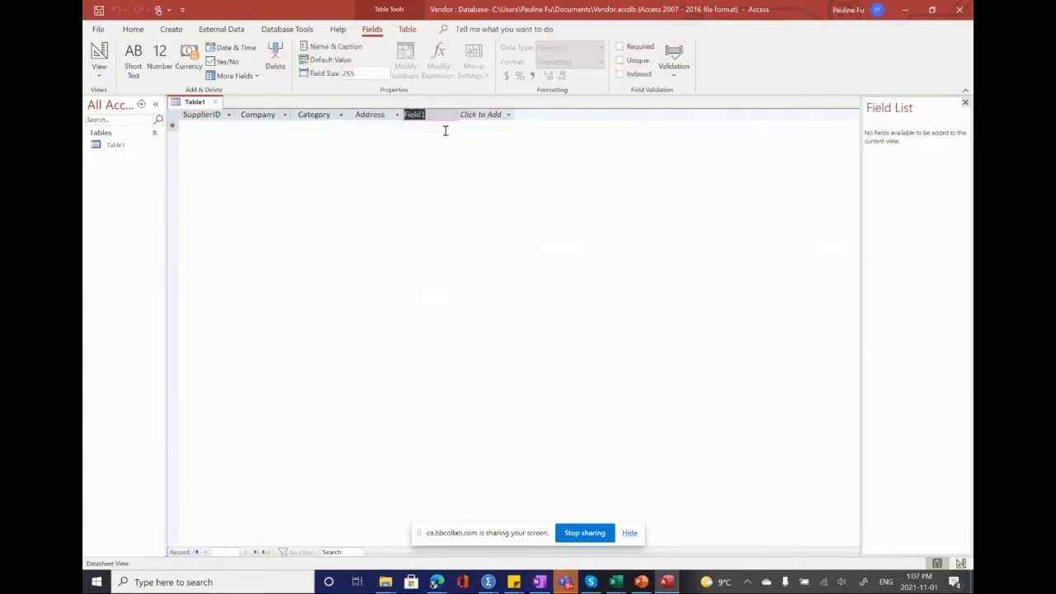
# Step: Try to rename the new field after Address, clearing the stray character from its cell and dismissing the alerts
pyautogui.click(443, 129)
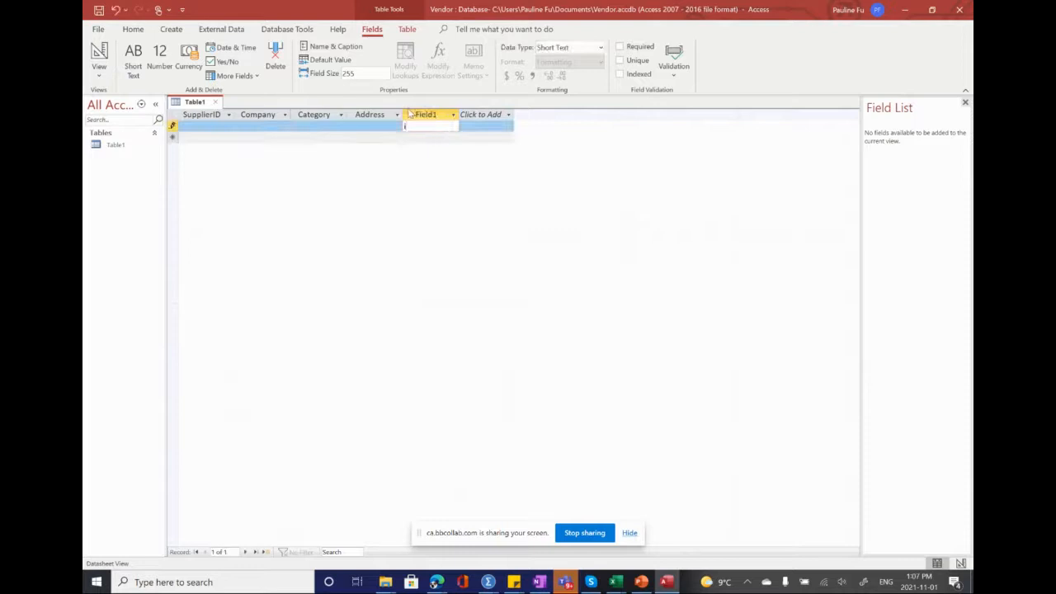
pyautogui.press('BackSpace')
pyautogui.click(430, 114)
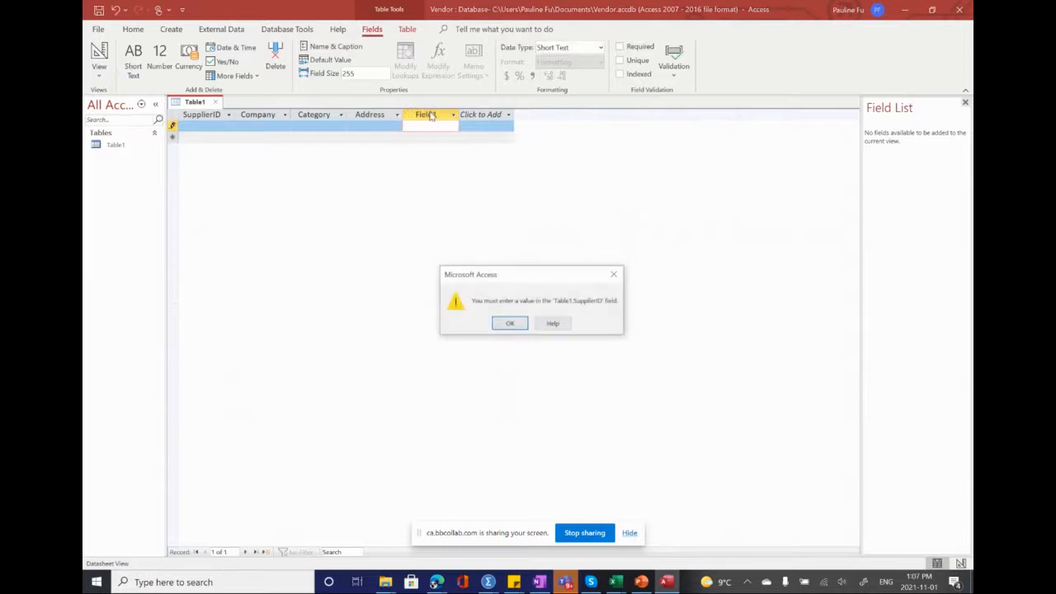
pyautogui.click(510, 324)
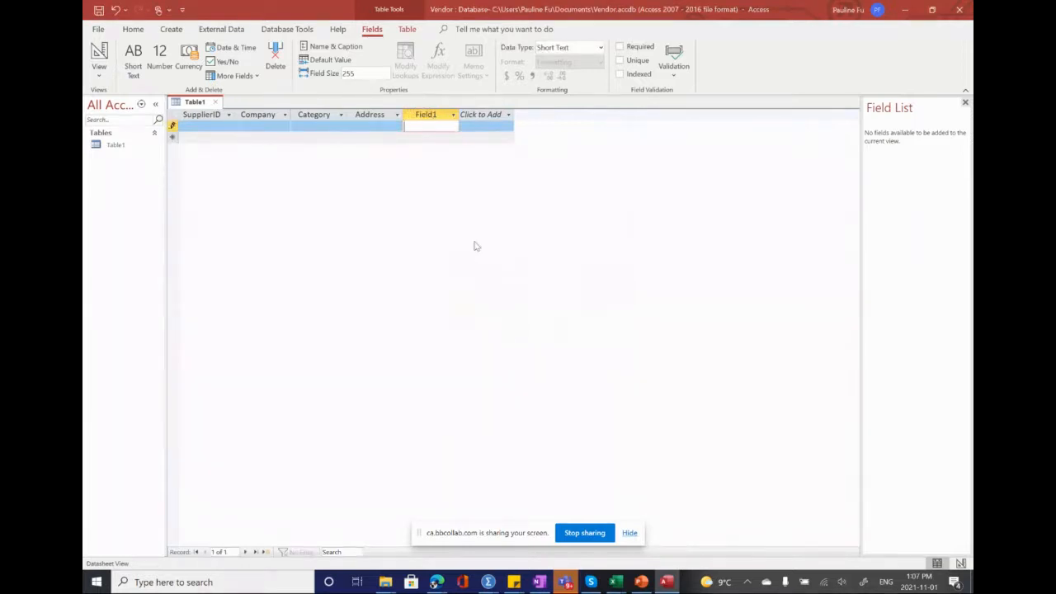
pyautogui.click(436, 114)
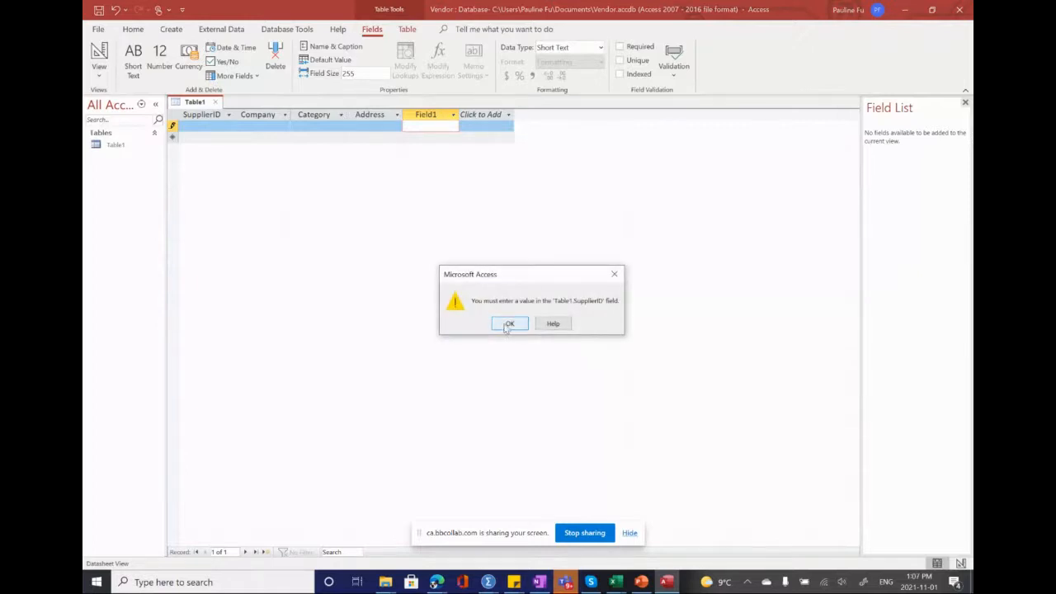
pyautogui.click(509, 324)
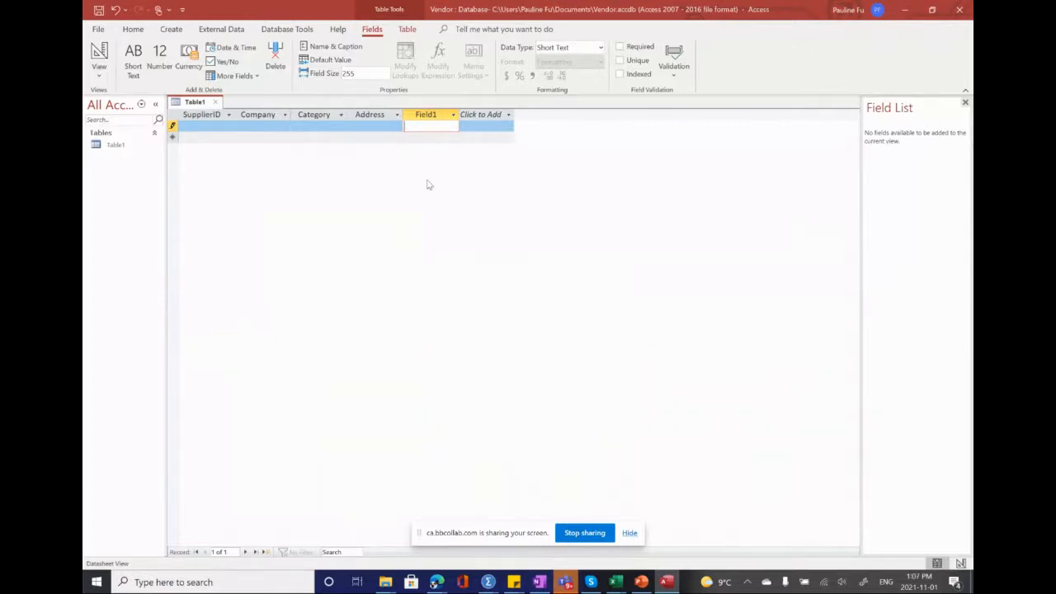
pyautogui.click(172, 131)
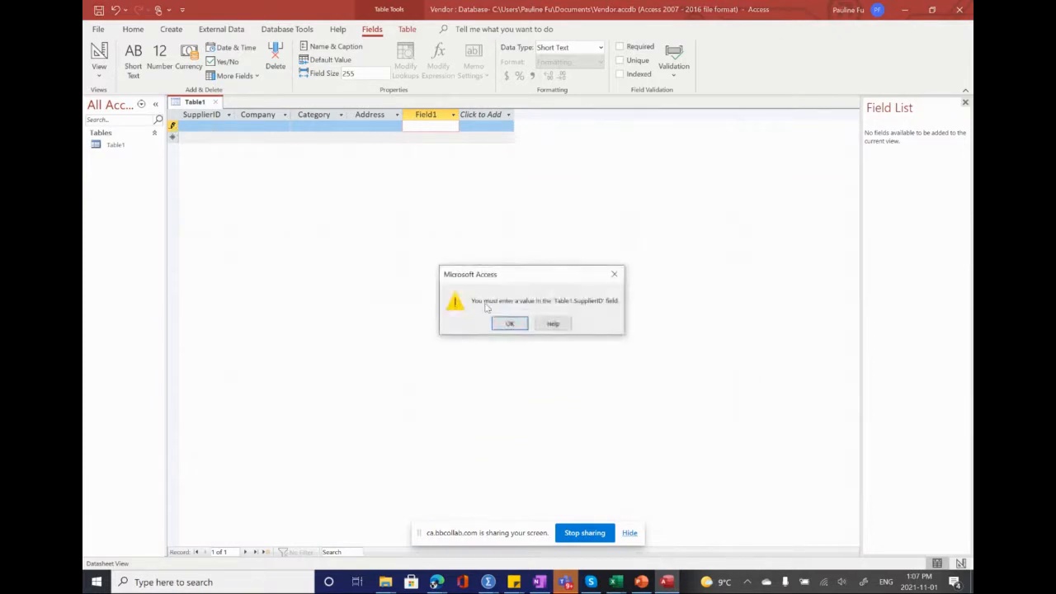
pyautogui.click(509, 325)
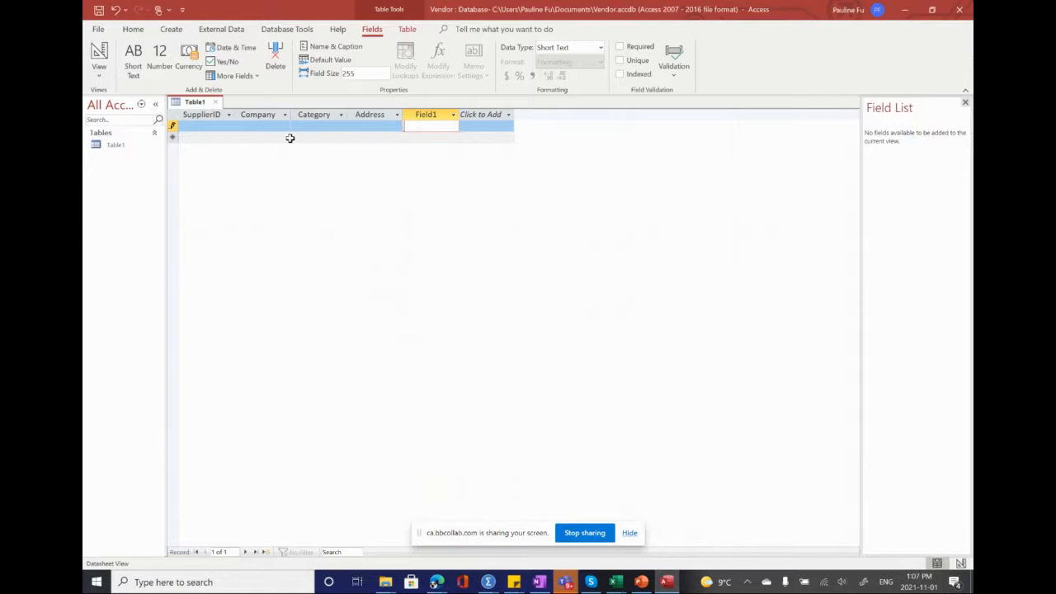
# Step: Enter ABC123 as the SupplierID of the first record and rename the field after Address to City
pyautogui.click(206, 123)
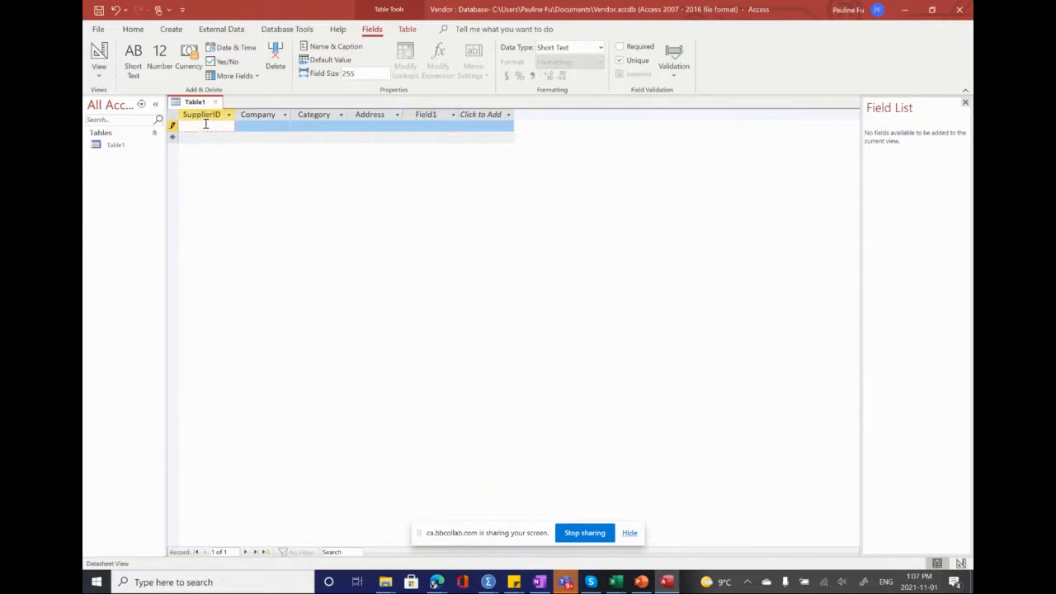
pyautogui.write('ABC123')
pyautogui.doubleClick(426, 116)
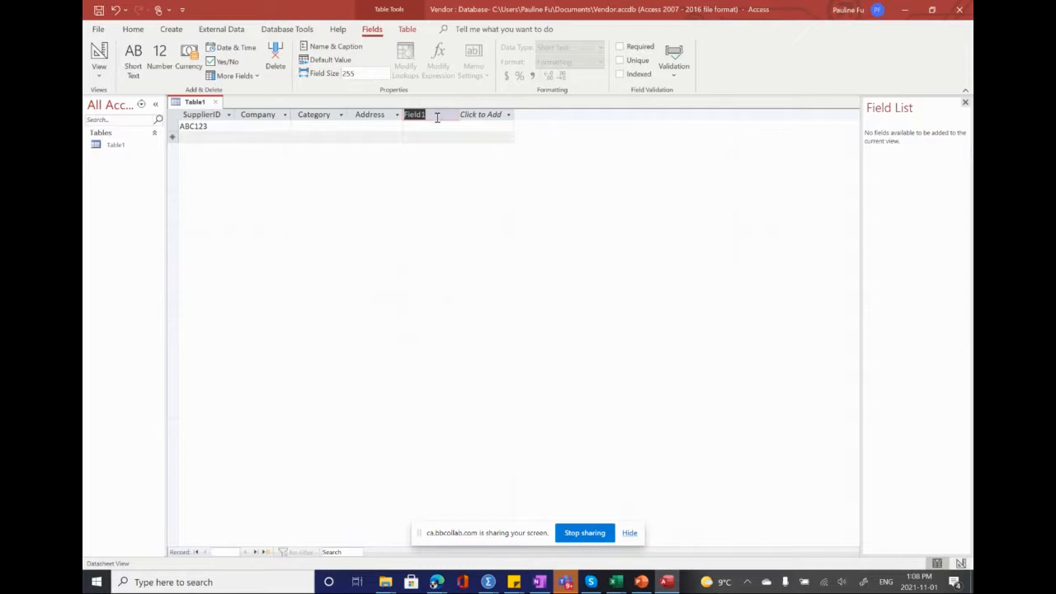
pyautogui.write('City')
# Step: Add two Short Text fields named State and Zip after the City field
pyautogui.click(477, 116)
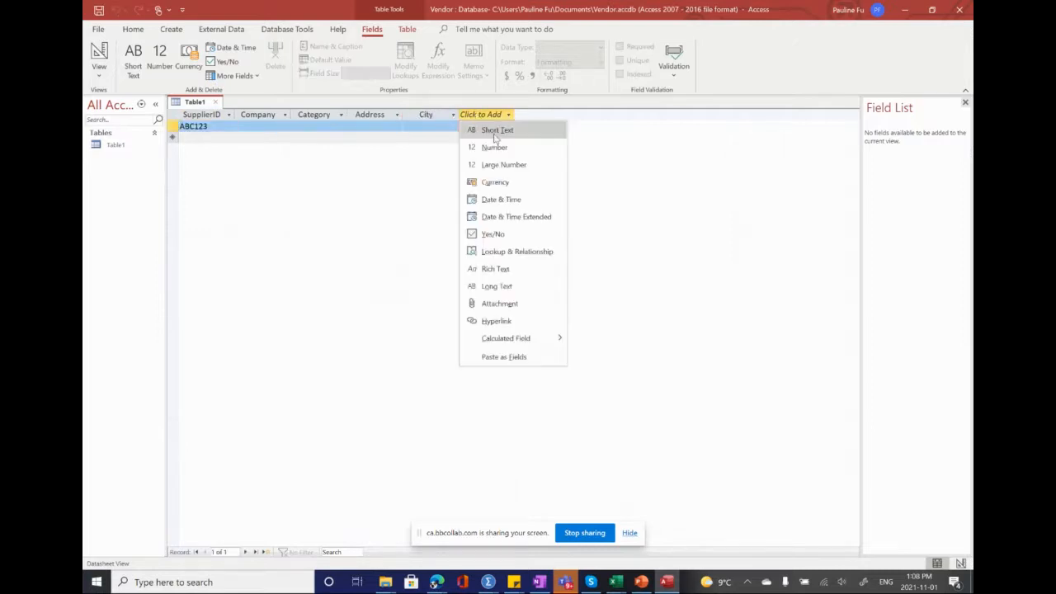
pyautogui.click(492, 130)
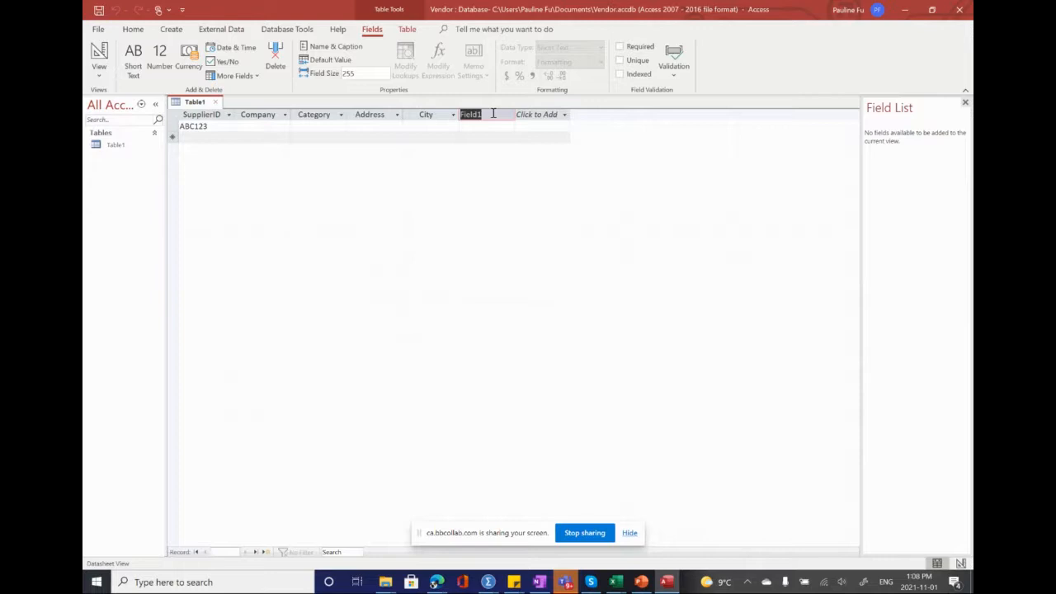
pyautogui.write('State')
pyautogui.click(536, 116)
pyautogui.click(553, 129)
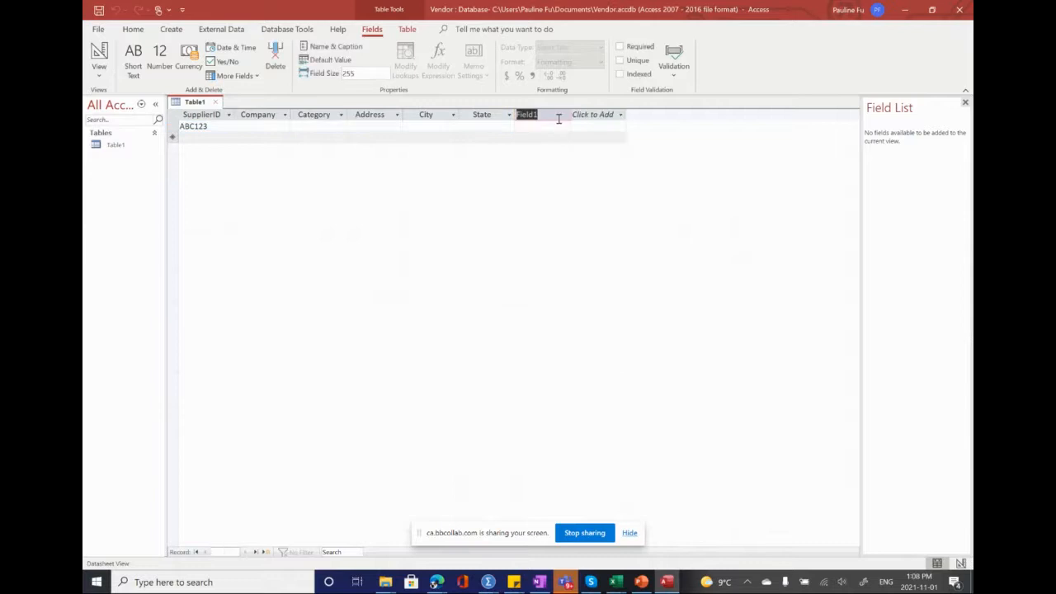
pyautogui.write('Zip')
# Step: Add two Short Text fields named Phone and ContactFirst after the Zip field
pyautogui.click(614, 115)
pyautogui.click(610, 130)
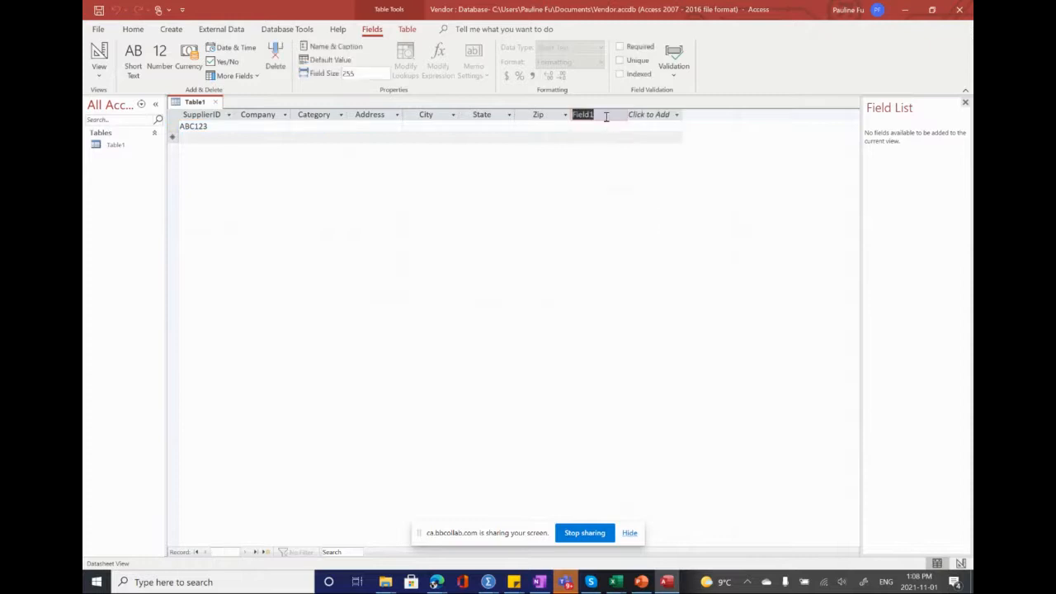
pyautogui.write('Phone')
pyautogui.click(668, 116)
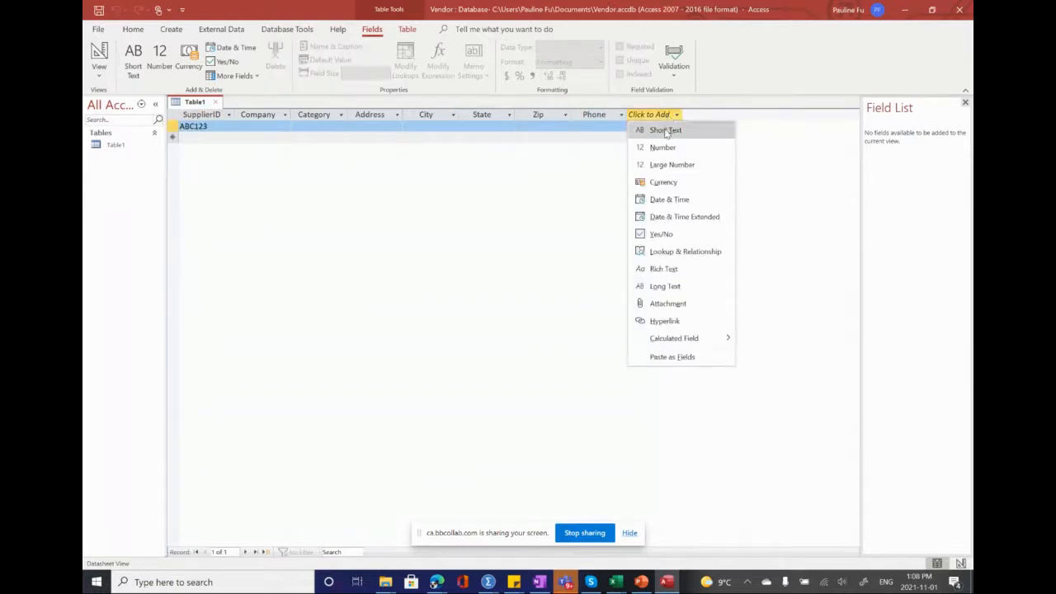
pyautogui.click(666, 132)
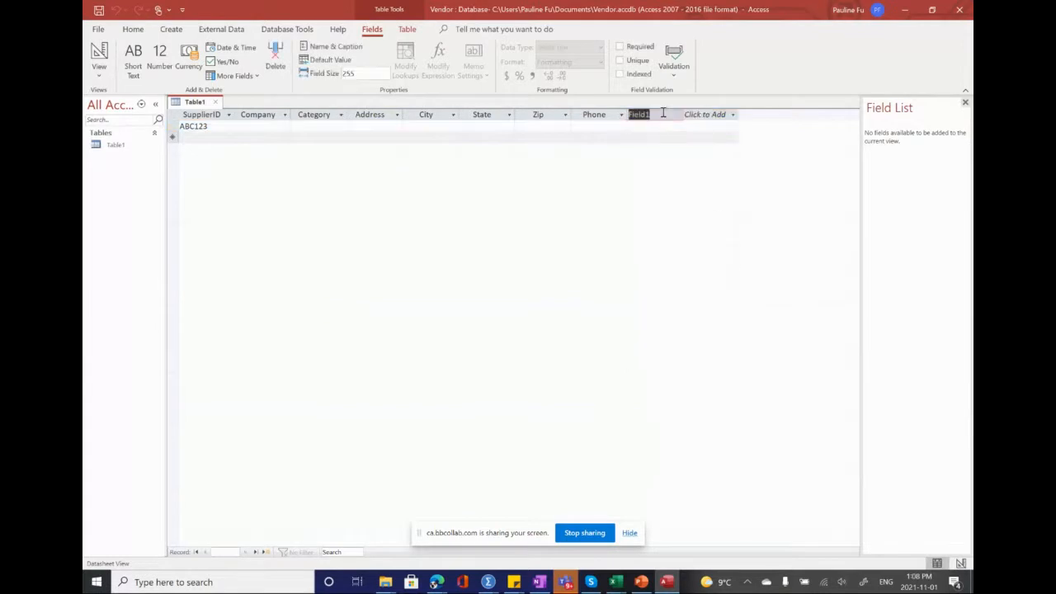
pyautogui.write('ContactFirst')
# Step: Add two Short Text fields named ContactLast and InitialContact at the end of the table
pyautogui.click(715, 116)
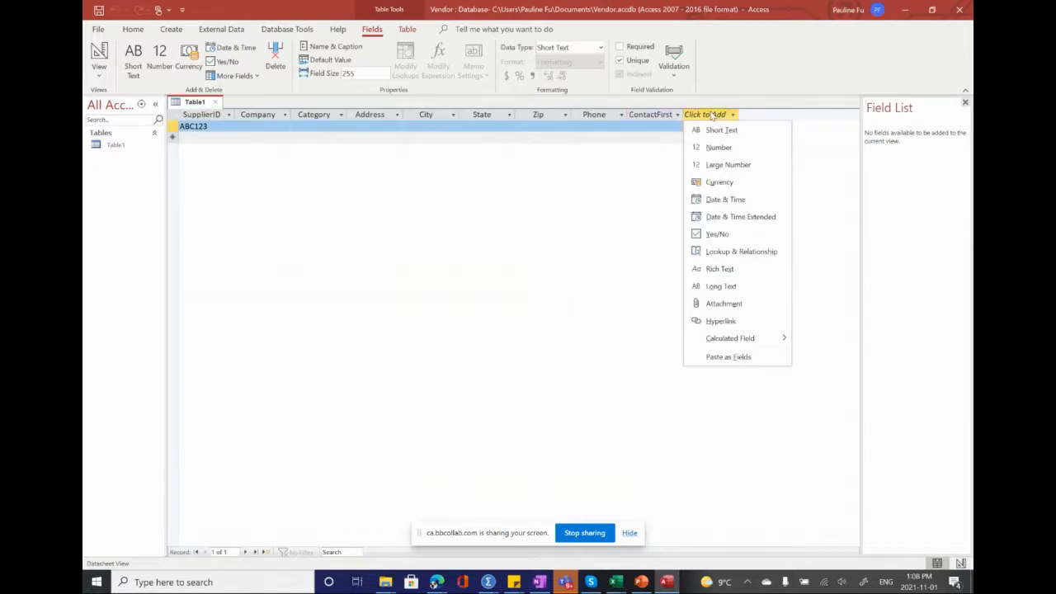
pyautogui.click(714, 130)
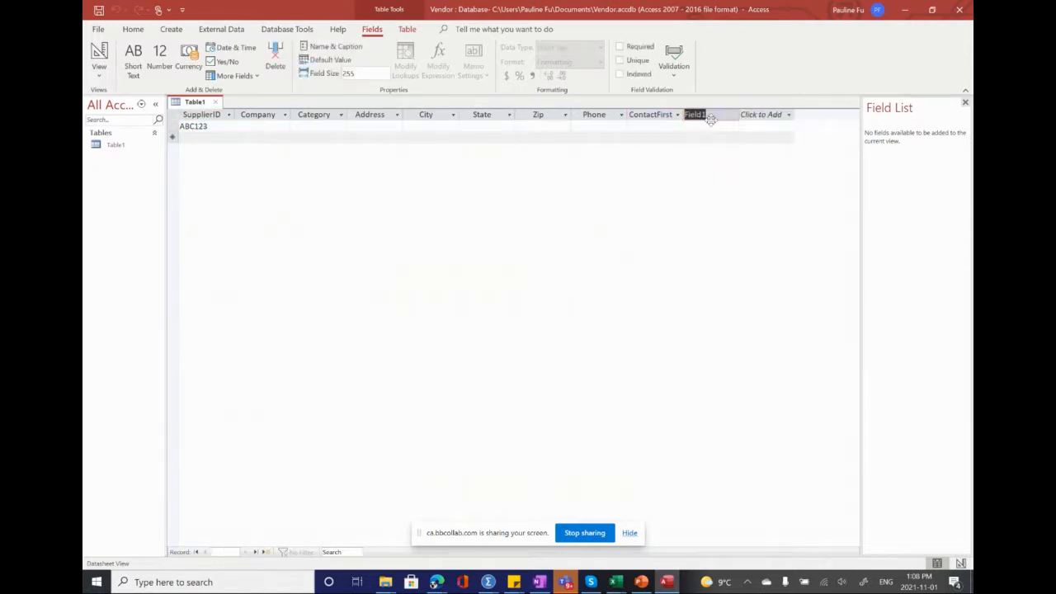
pyautogui.write('ContactLast')
pyautogui.click(763, 117)
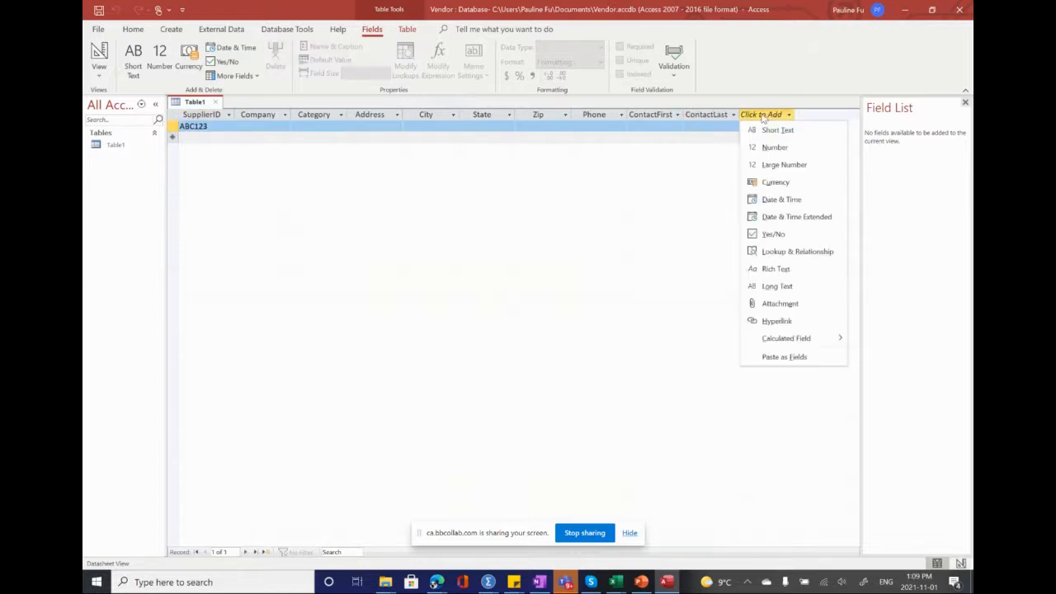
pyautogui.click(776, 129)
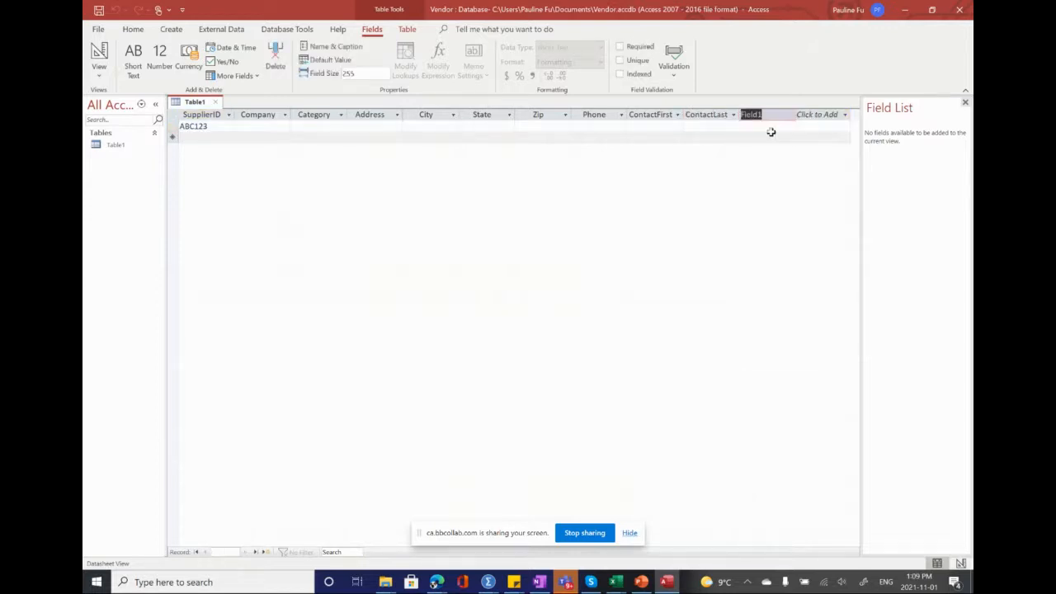
pyautogui.write('InitialContact')
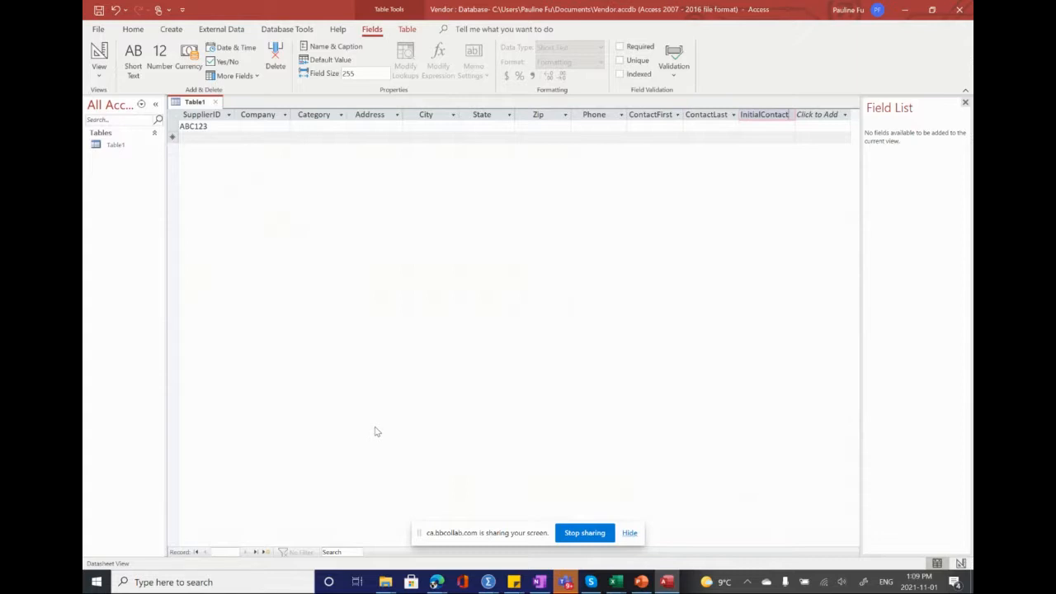
# Step: Save the table as Supplier and close it
pyautogui.click(98, 12)
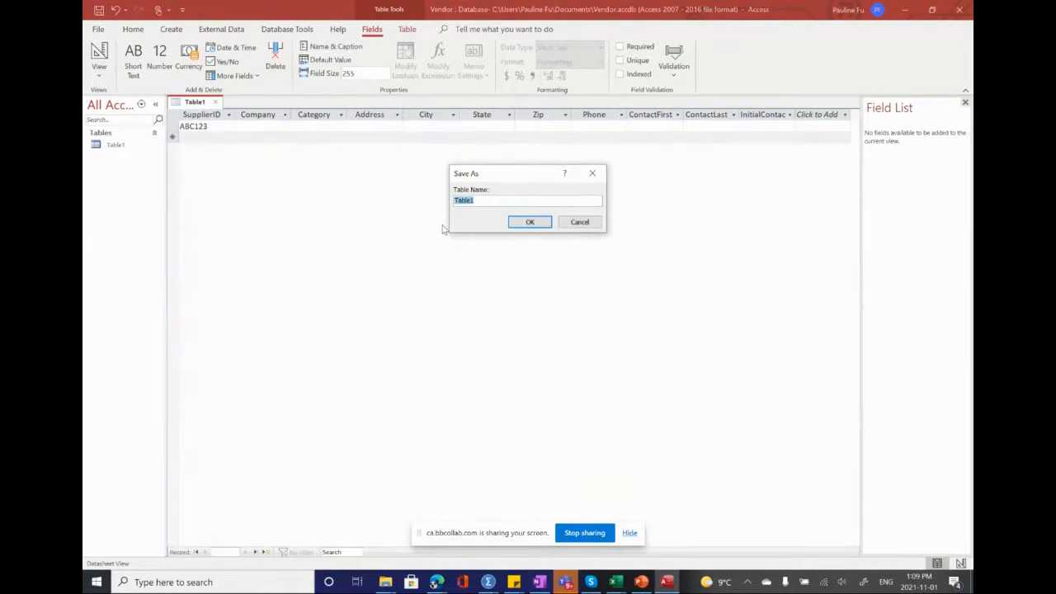
pyautogui.write('Supplier')
pyautogui.click(529, 222)
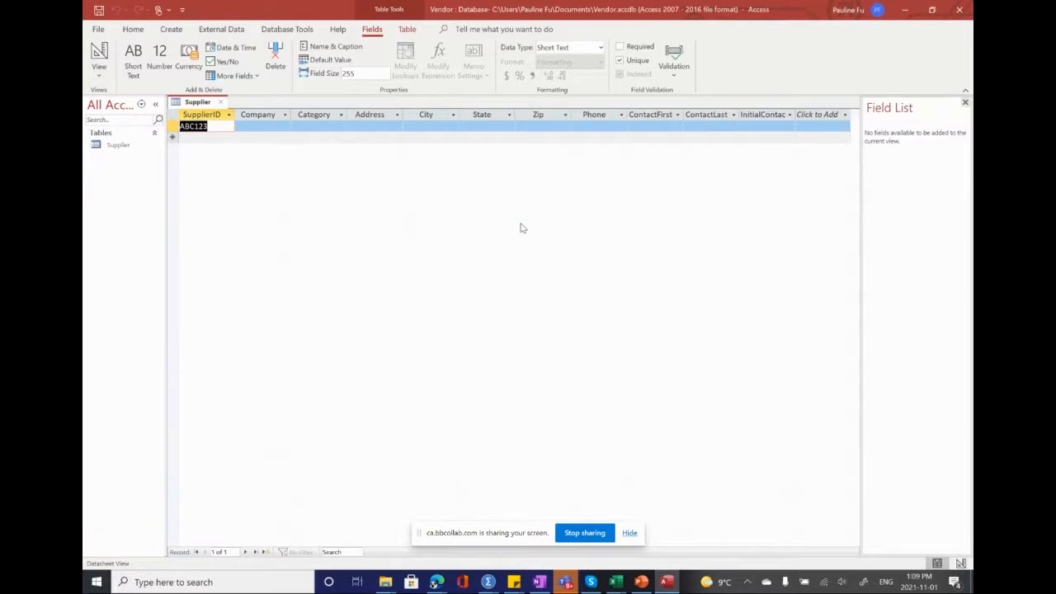
pyautogui.click(221, 102)
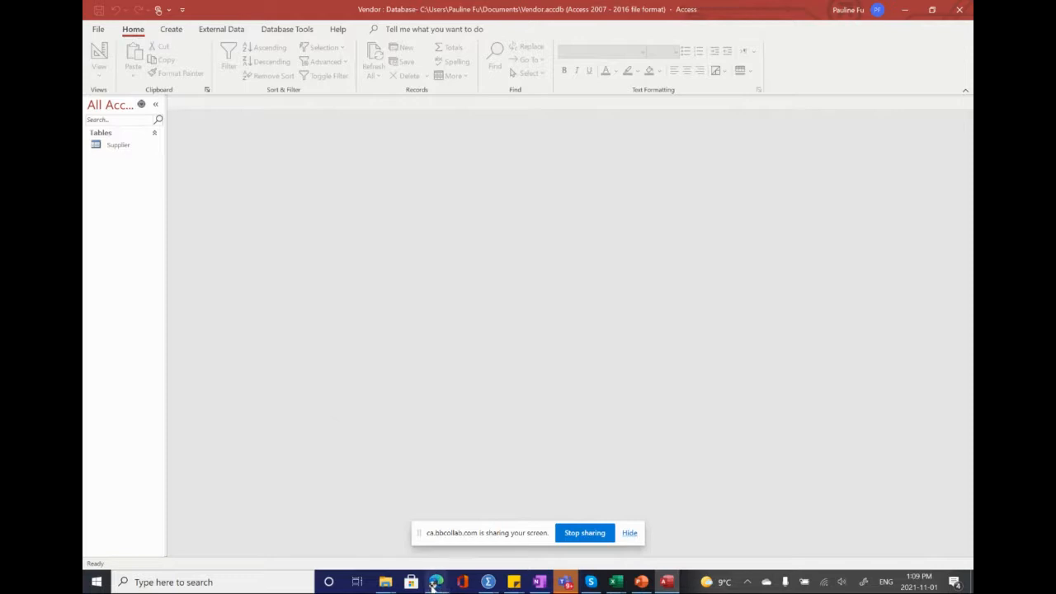
# Step: Switch to the VitalSource Bookshelf textbook and select the text of step 5 in the Review Assignments to read it
pyautogui.moveTo(434, 584)
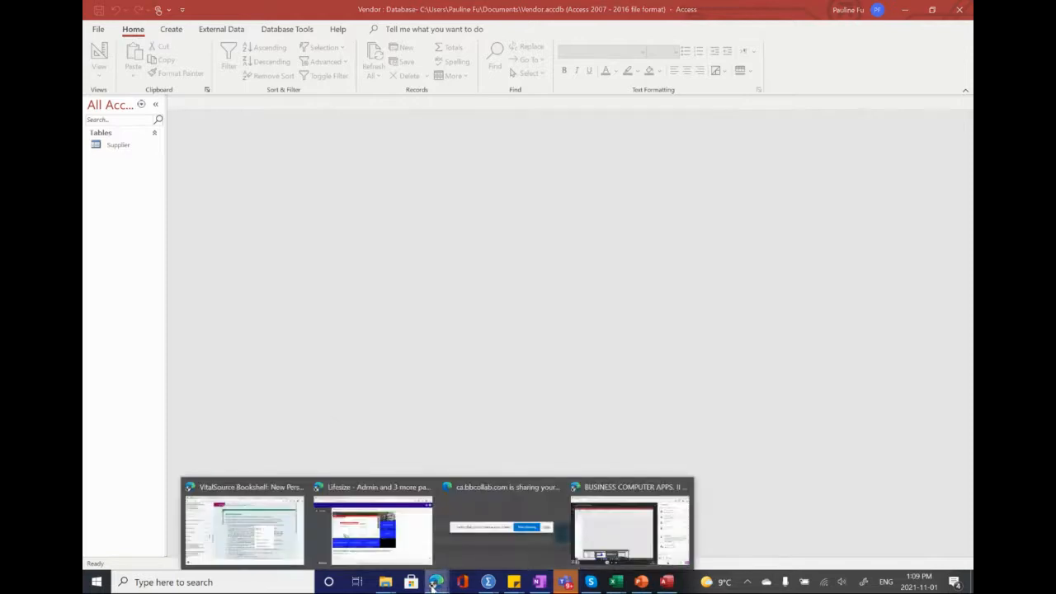
pyautogui.click(281, 544)
pyautogui.click(329, 330)
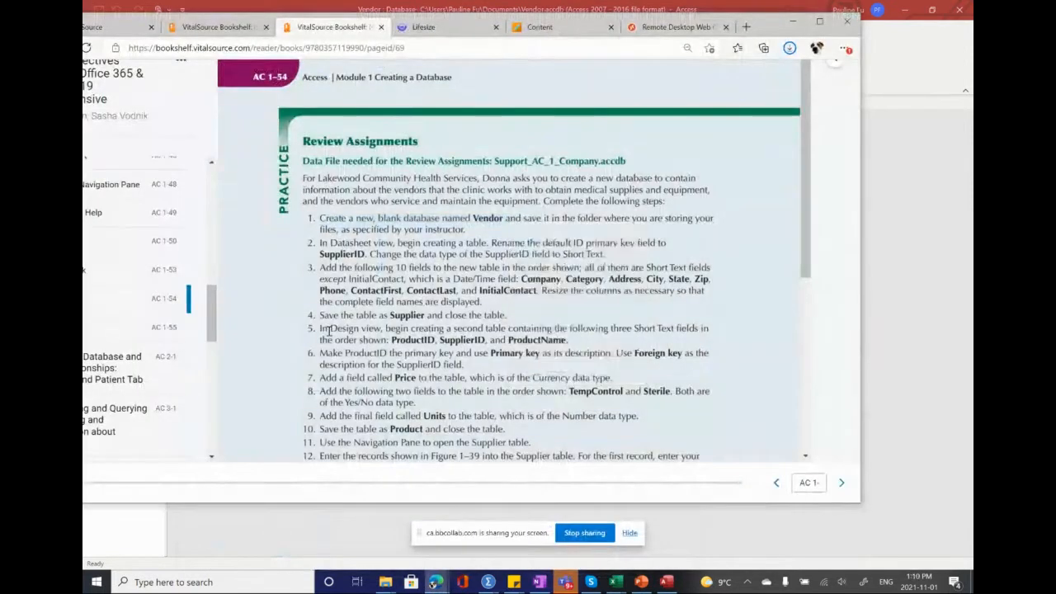
pyautogui.moveTo(320, 330); pyautogui.dragTo(366, 334)
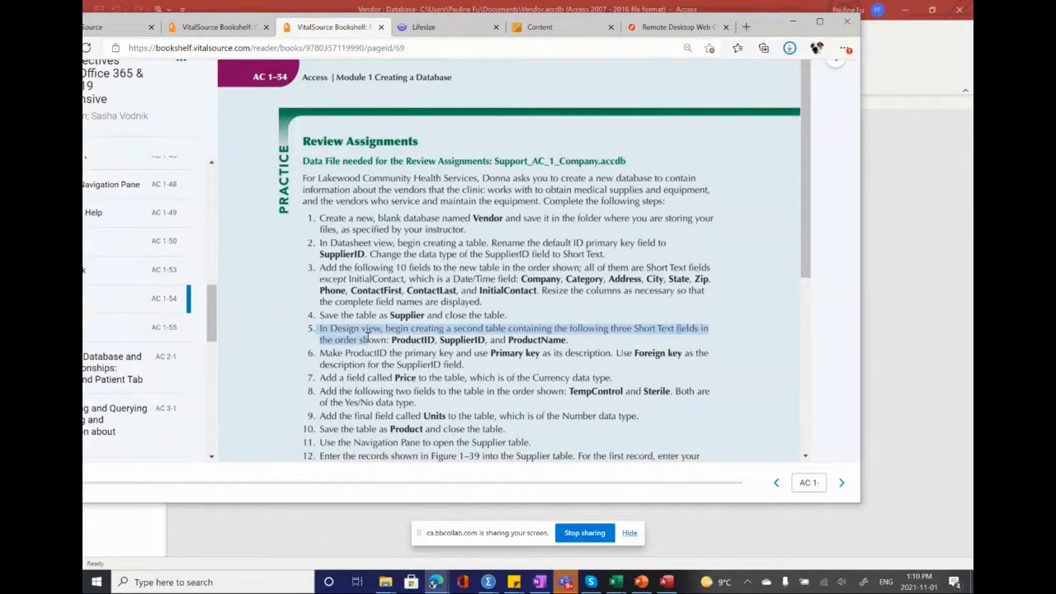
pyautogui.moveTo(366, 334); pyautogui.dragTo(583, 339)
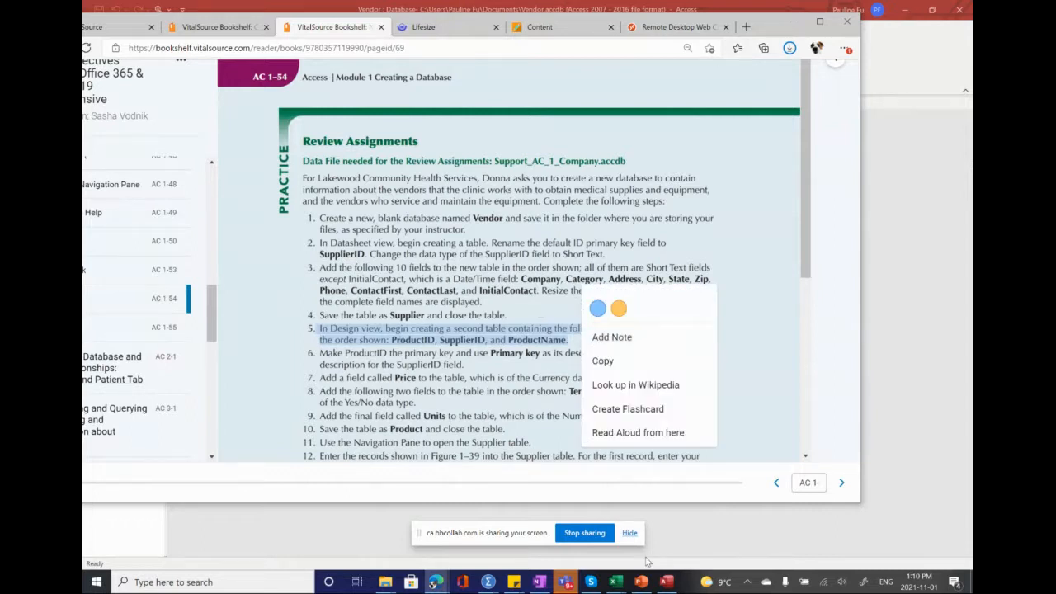
# Step: Switch to Access, start a new table in Design view and add a Short Text field named ProductID
pyautogui.click(667, 585)
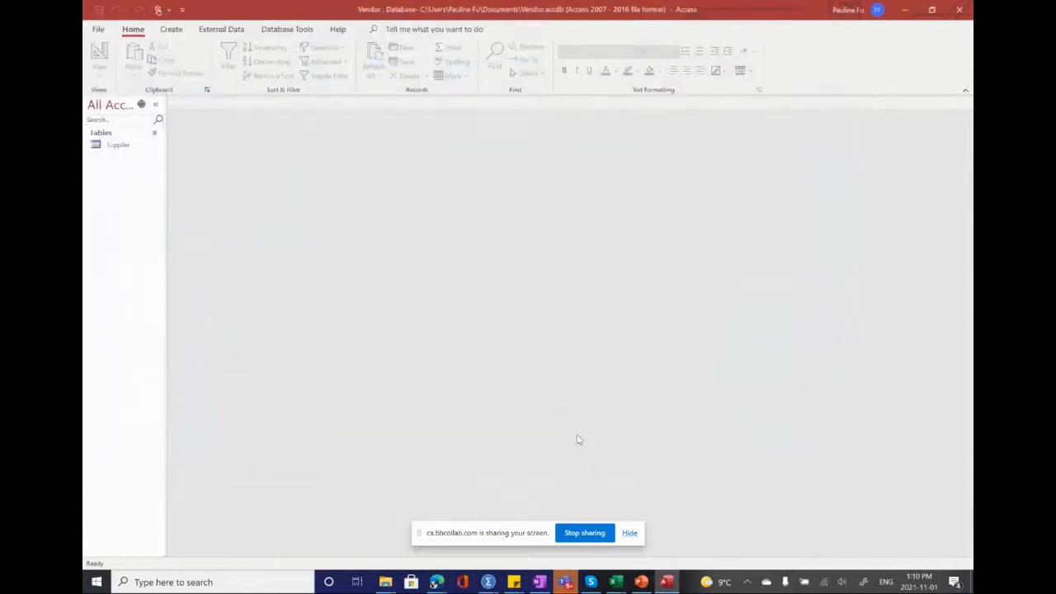
pyautogui.click(176, 31)
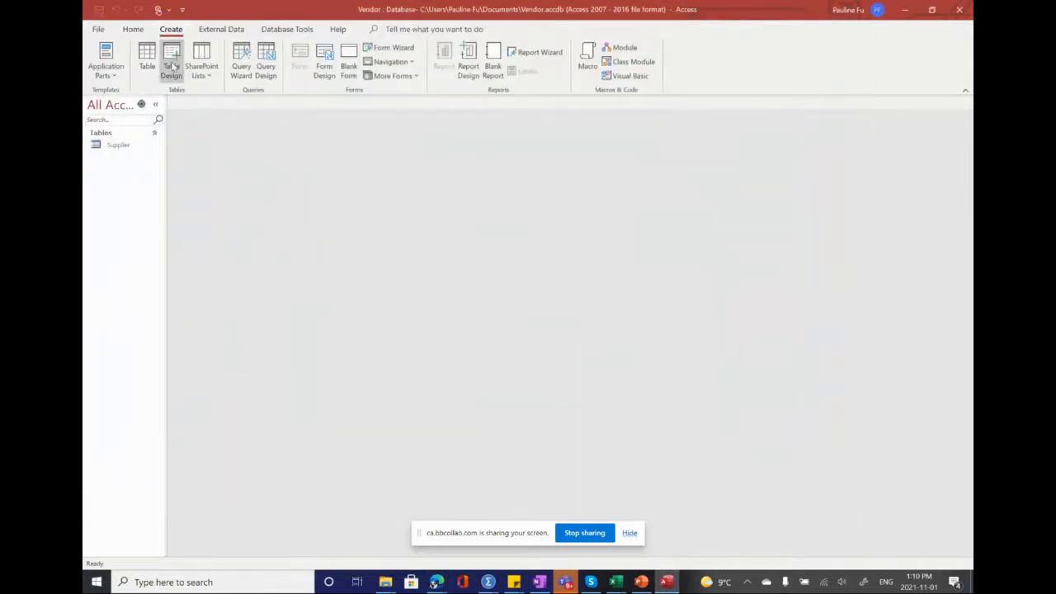
pyautogui.click(173, 66)
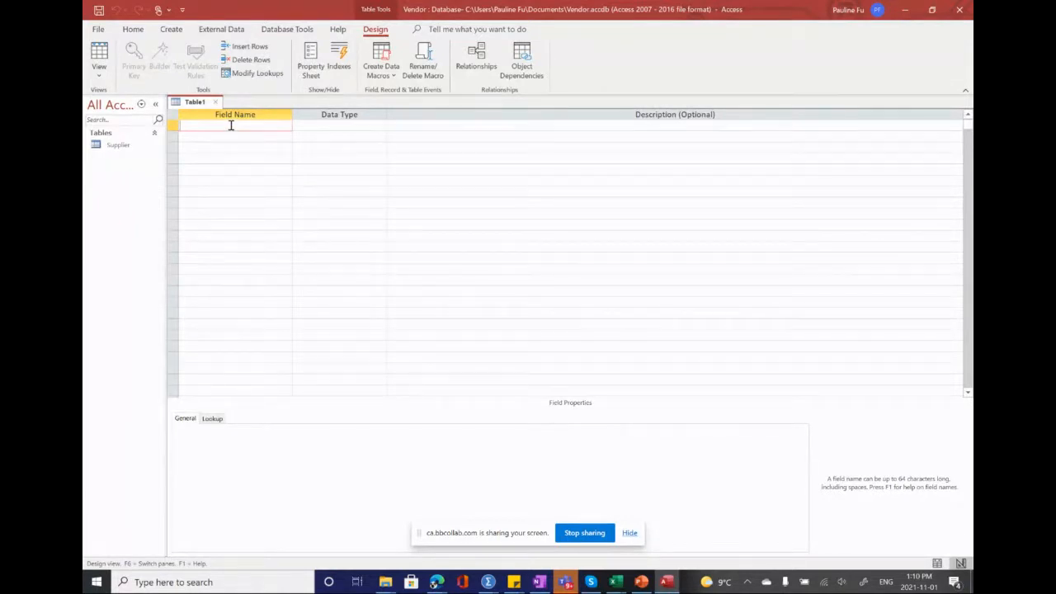
pyautogui.write('ProductID')
pyautogui.click(313, 123)
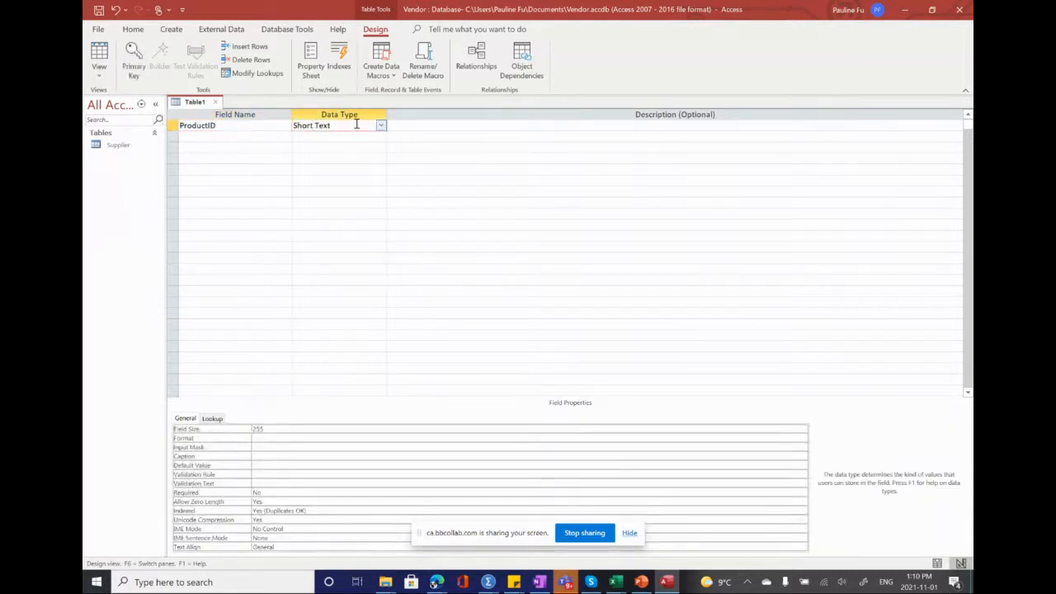
# Step: Add a Short Text field named SupplierID below ProductID
pyautogui.click(241, 137)
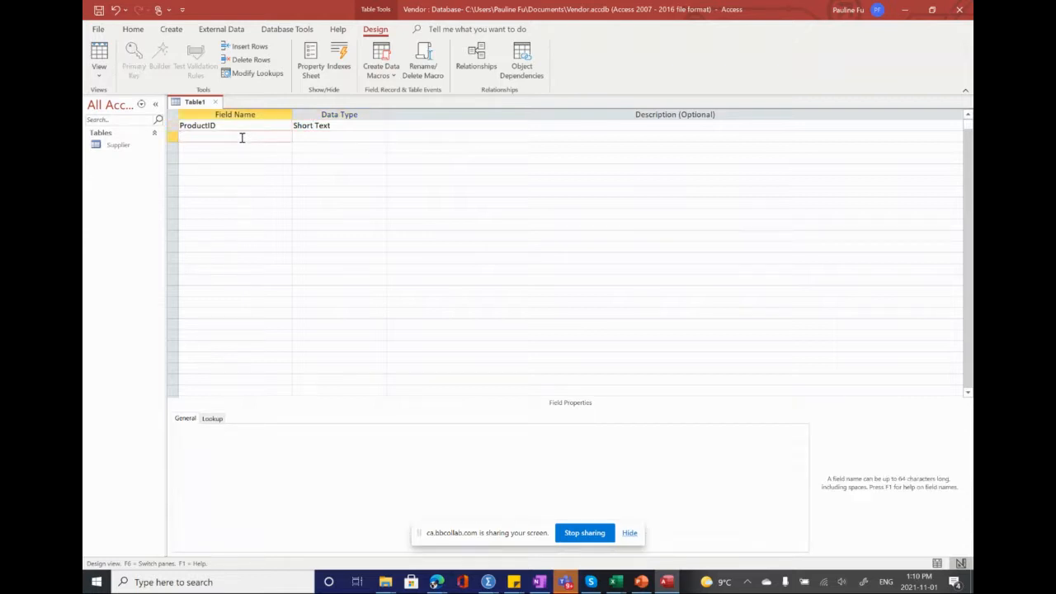
pyautogui.write('SupplierID')
pyautogui.click(313, 133)
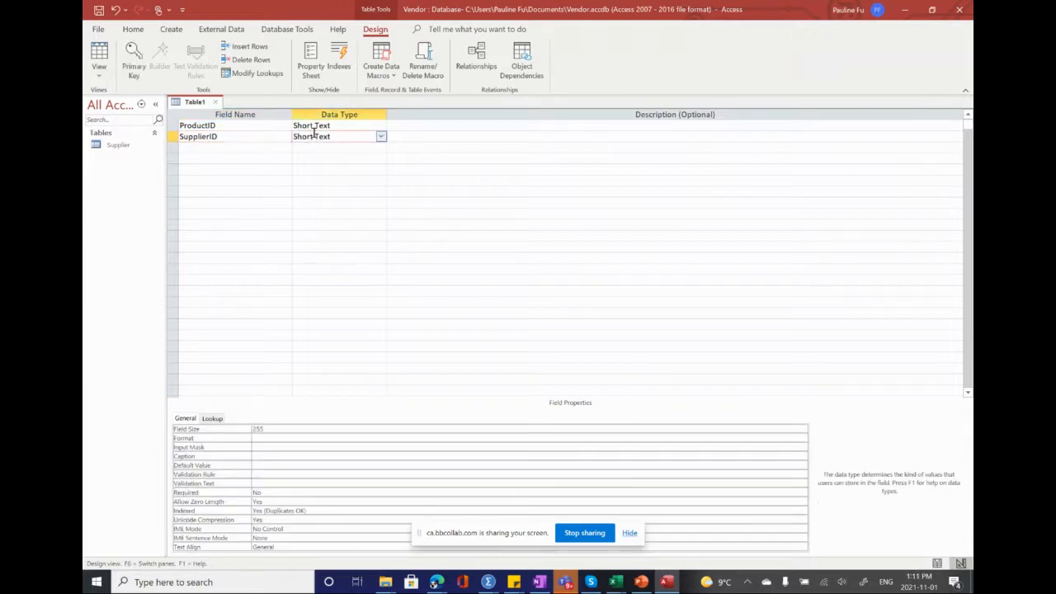
# Step: Add a Short Text field named ProductName below SupplierID
pyautogui.click(225, 146)
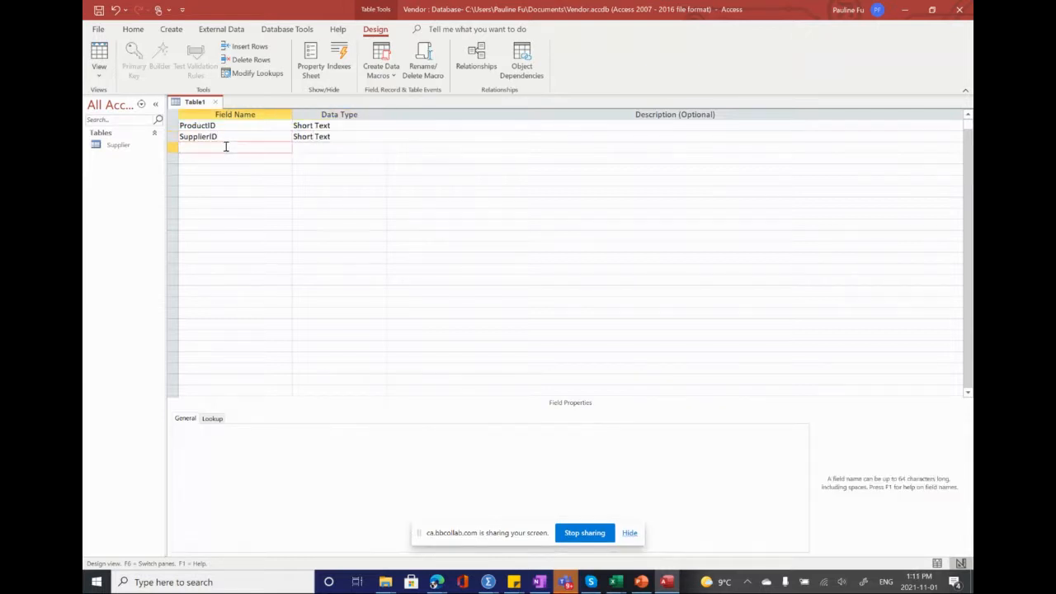
pyautogui.write('ProductName')
# Step: Make ProductID the table's primary key and enter Primary Key as its description
pyautogui.click(172, 127)
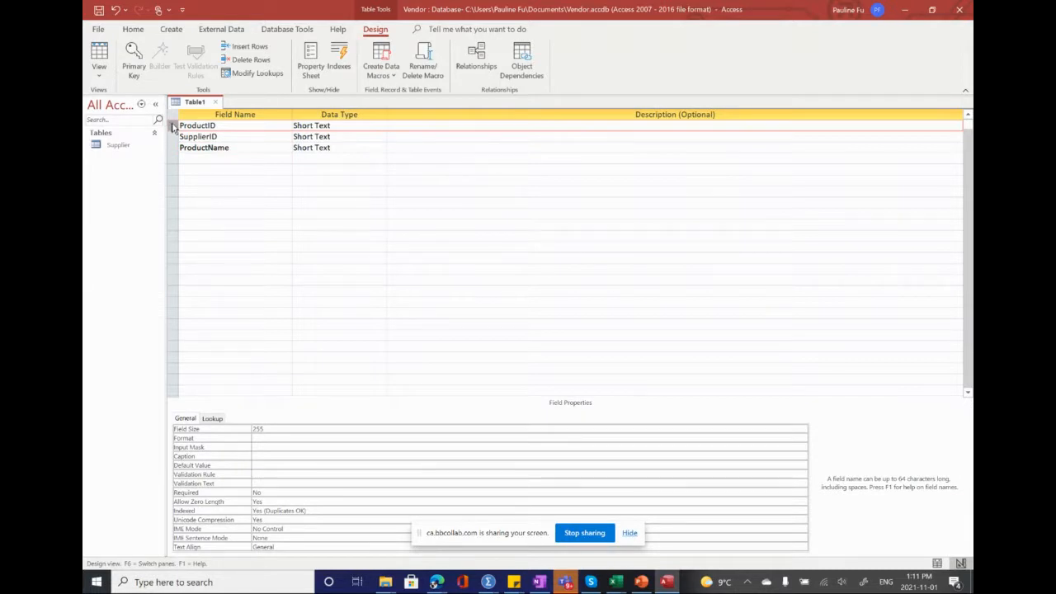
pyautogui.click(135, 71)
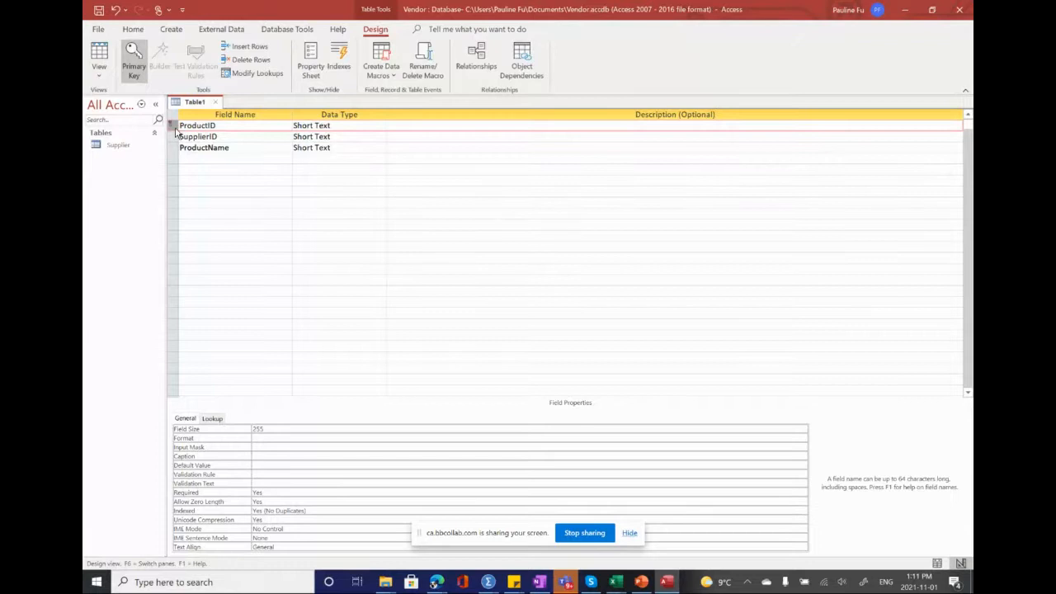
pyautogui.moveTo(176, 132)
pyautogui.click(471, 122)
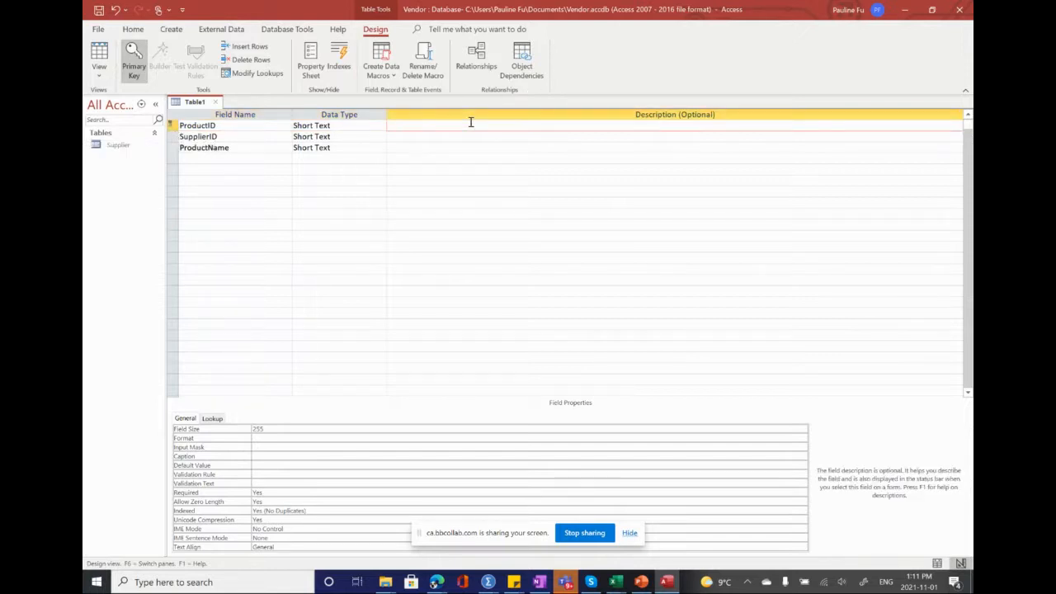
pyautogui.write('Primary Key')
# Step: Enter Foreign key as SupplierID's description and change ProductID's description to Primary key with a lowercase k
pyautogui.click(404, 138)
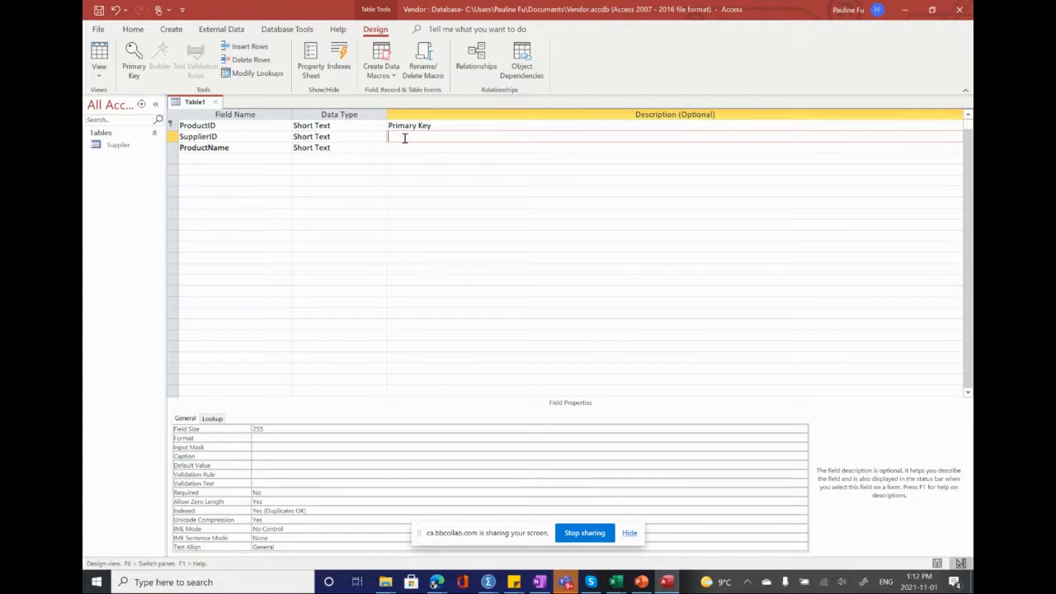
pyautogui.write('Foreign key')
pyautogui.click(420, 124)
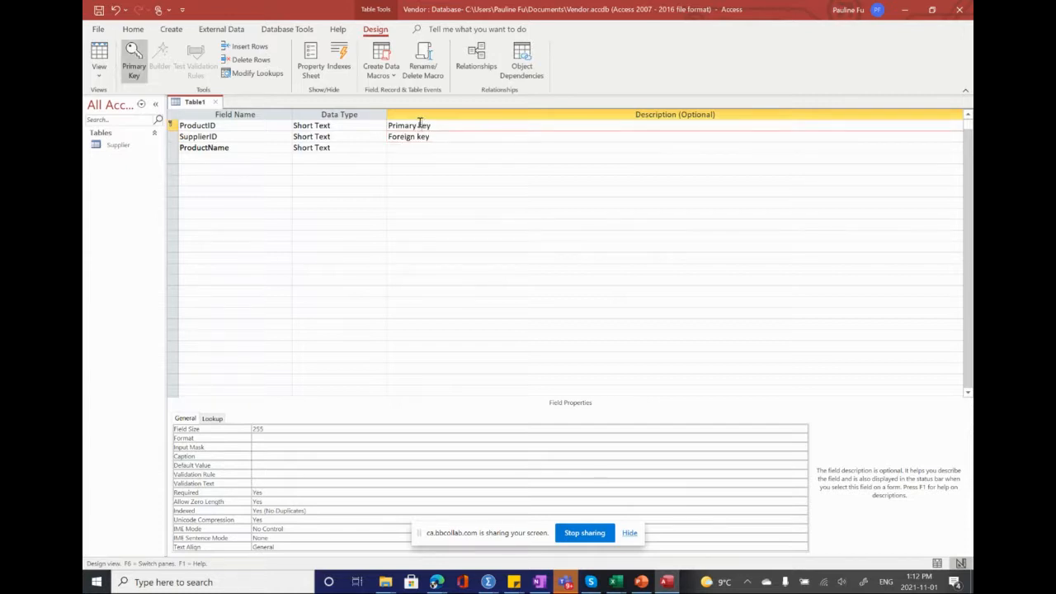
pyautogui.click(438, 150)
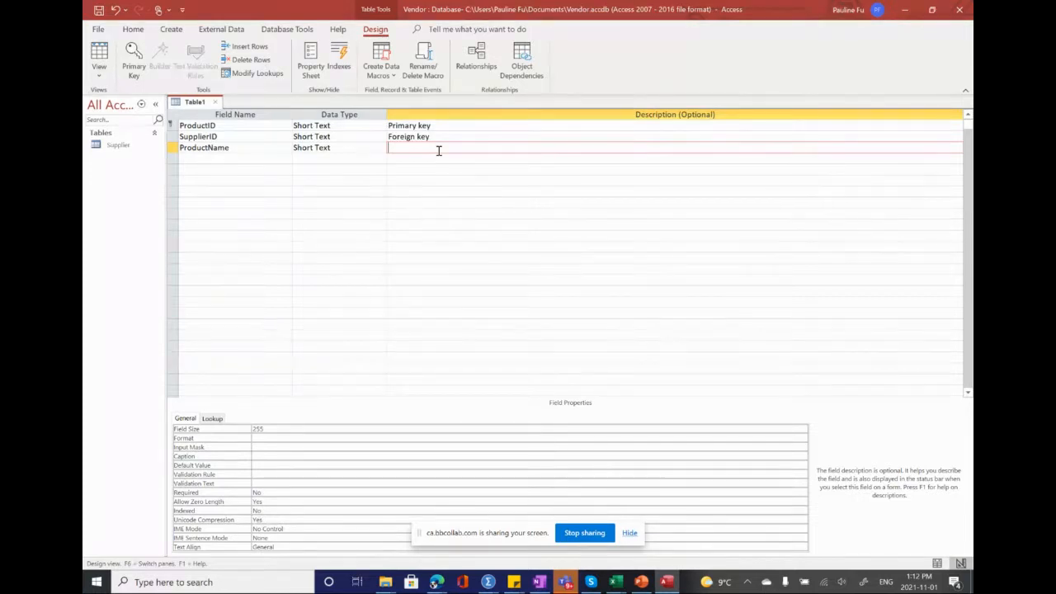
# Step: Add a field named Price with the Currency data type below ProductName
pyautogui.click(242, 156)
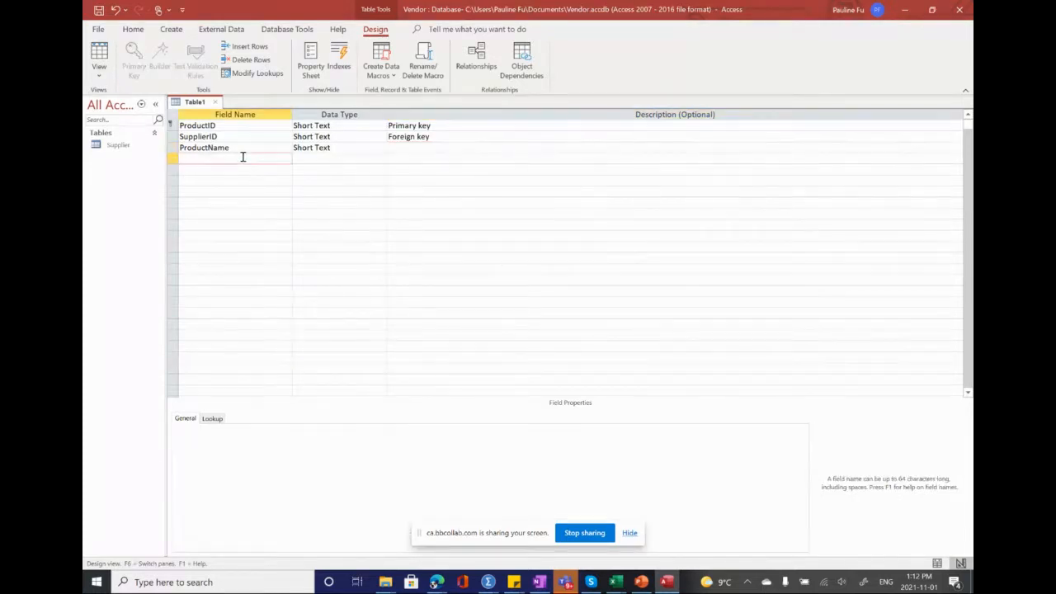
pyautogui.write('Price')
pyautogui.click(300, 163)
pyautogui.click(381, 159)
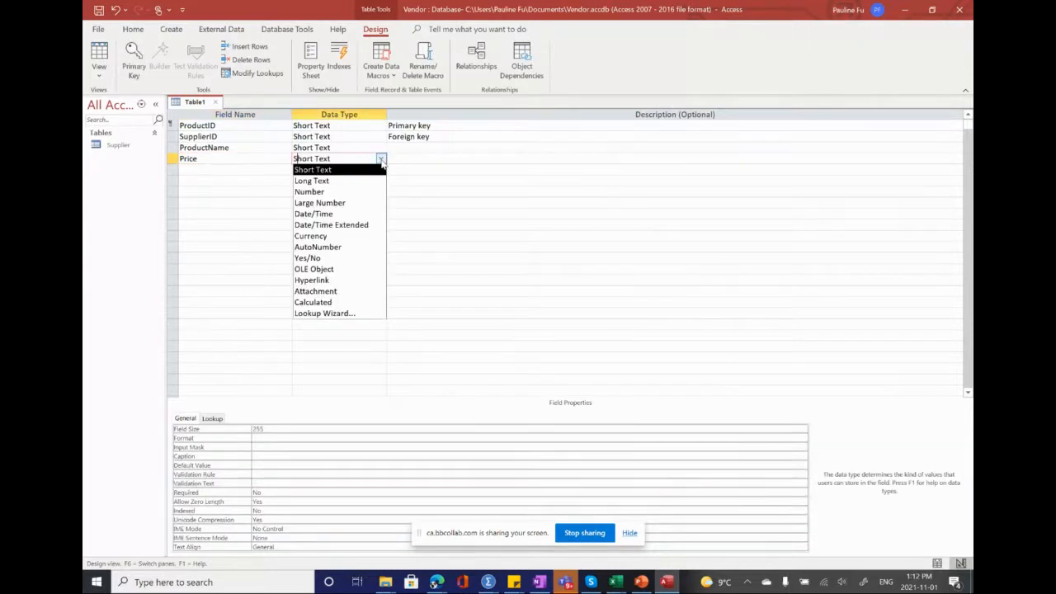
pyautogui.click(320, 236)
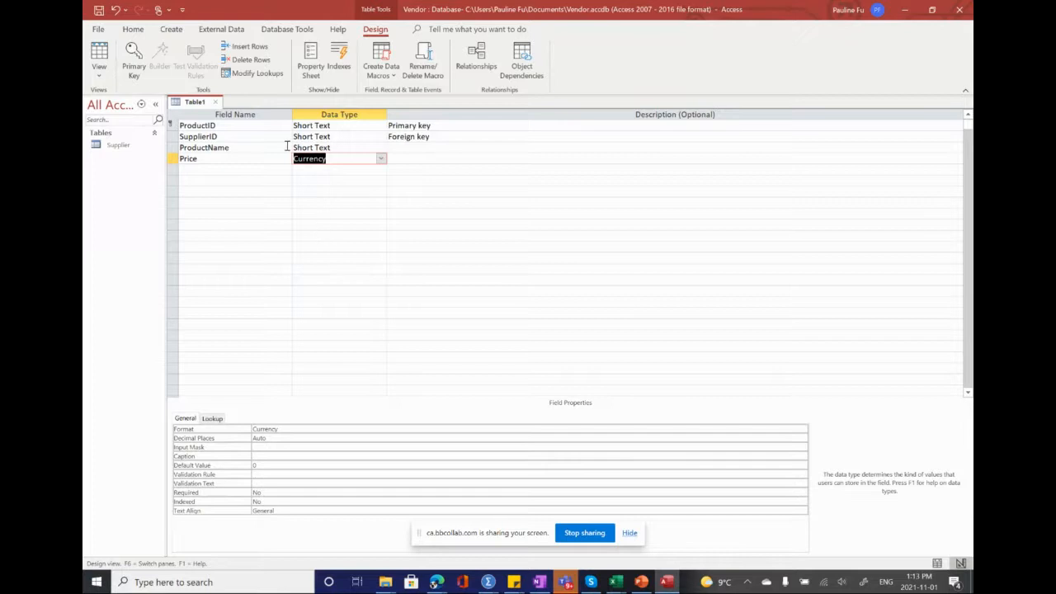
# Step: Add a field named TempControl with the Yes/No data type below Price
pyautogui.click(216, 168)
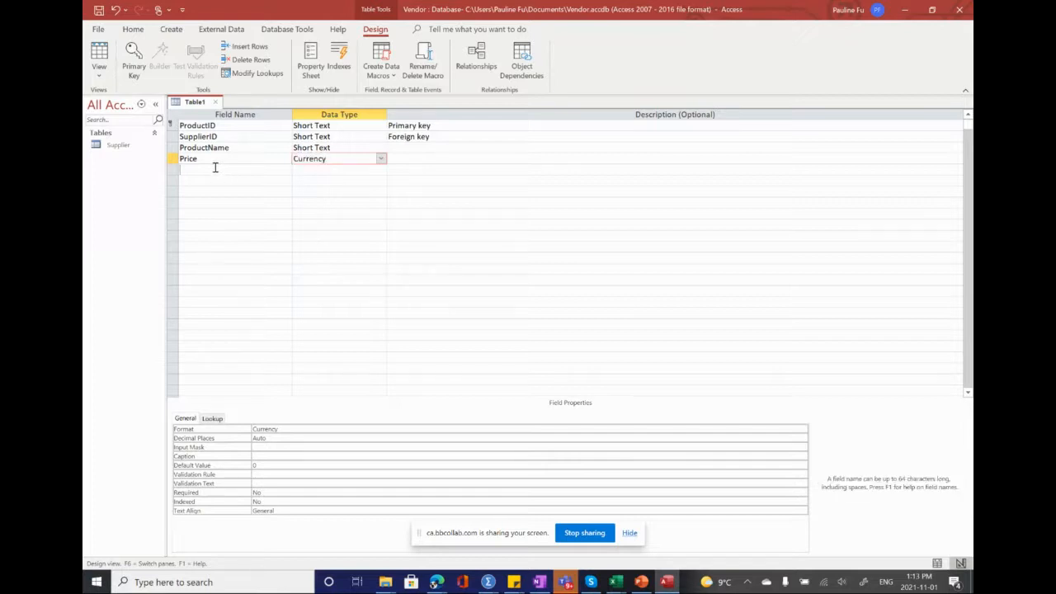
pyautogui.write('Temp')
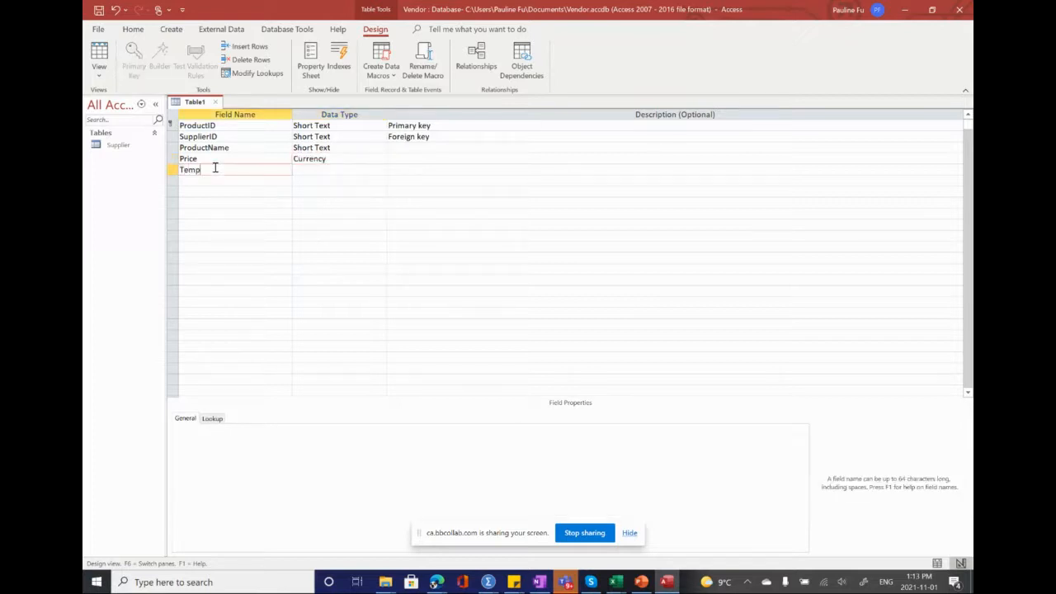
pyautogui.write('Control')
pyautogui.click(315, 170)
pyautogui.click(380, 170)
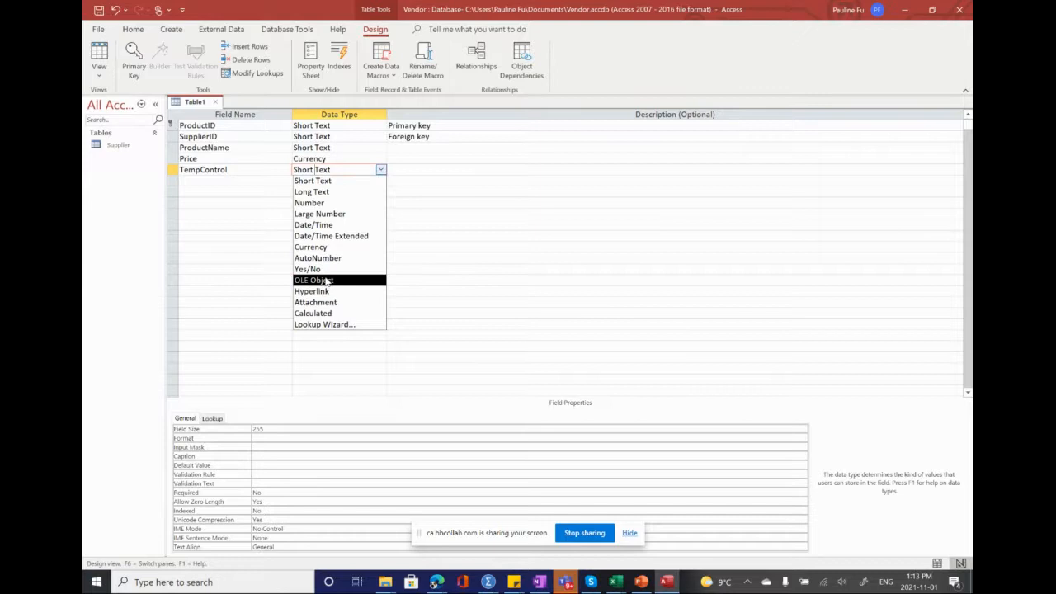
pyautogui.click(328, 269)
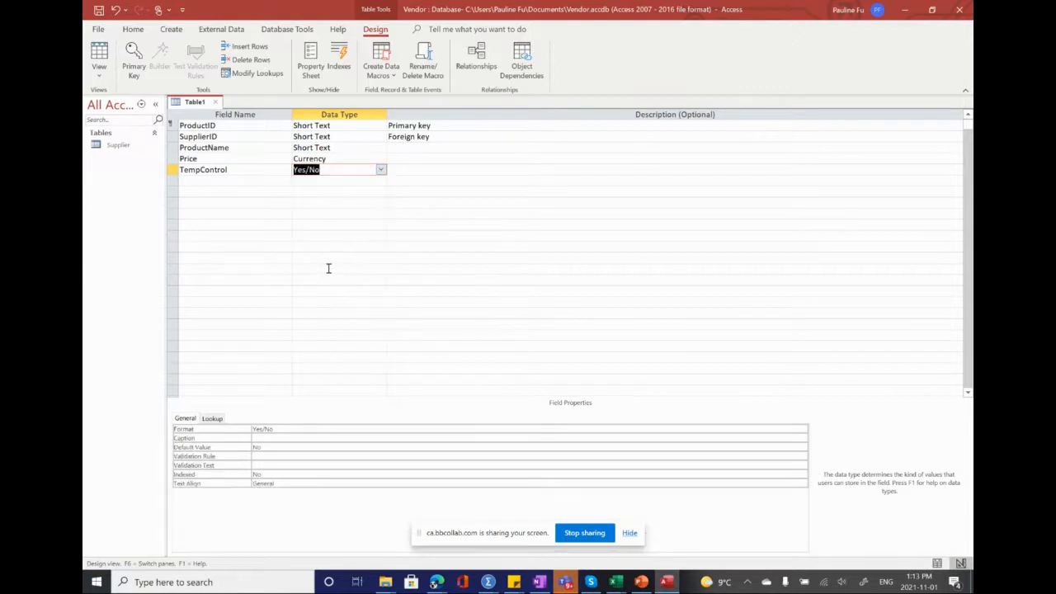
# Step: Add a field named Sterile with the Yes/No data type below TempControl
pyautogui.click(241, 183)
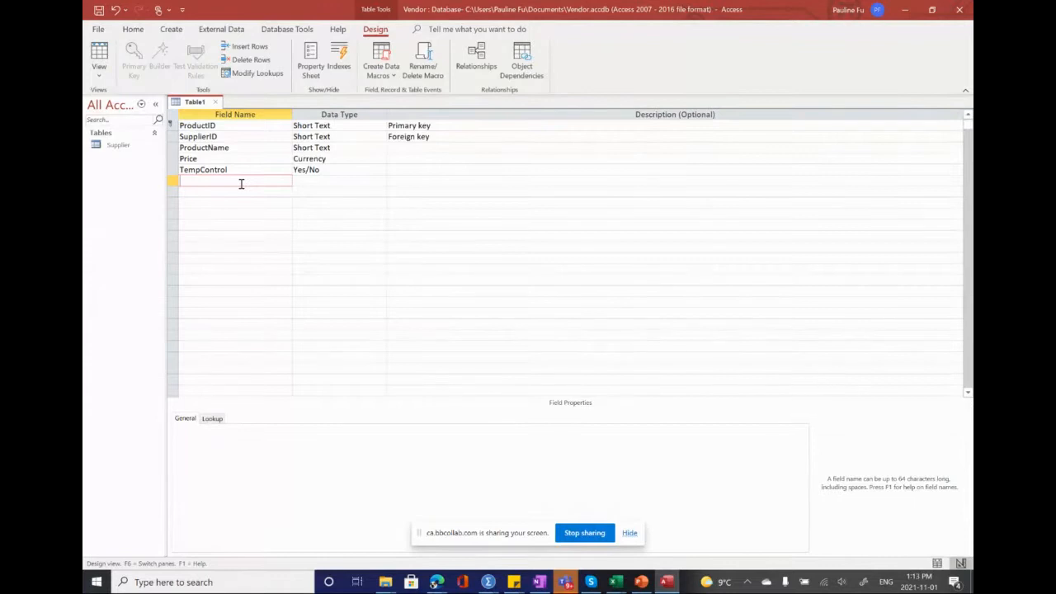
pyautogui.write('Sterile')
pyautogui.click(307, 183)
pyautogui.click(380, 182)
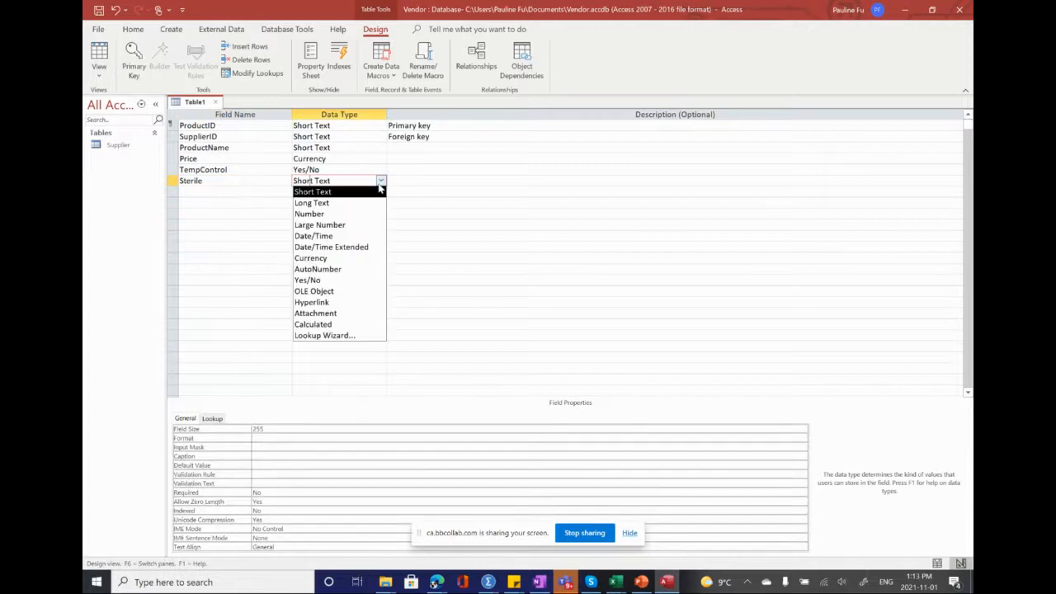
pyautogui.click(331, 280)
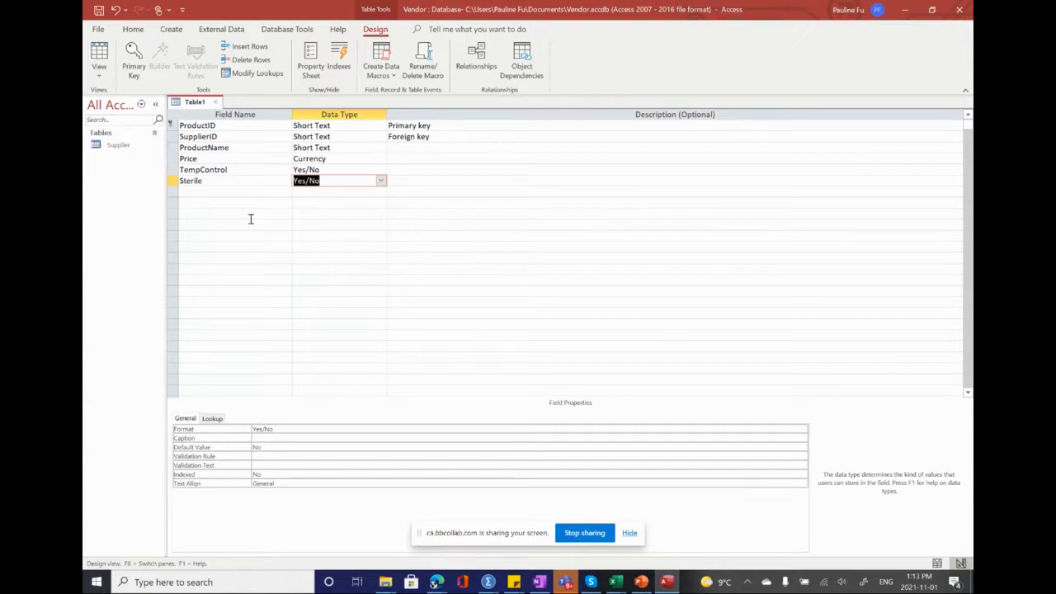
# Step: Add a final field named Units with the Number data type below Sterile
pyautogui.rightClick(219, 192)
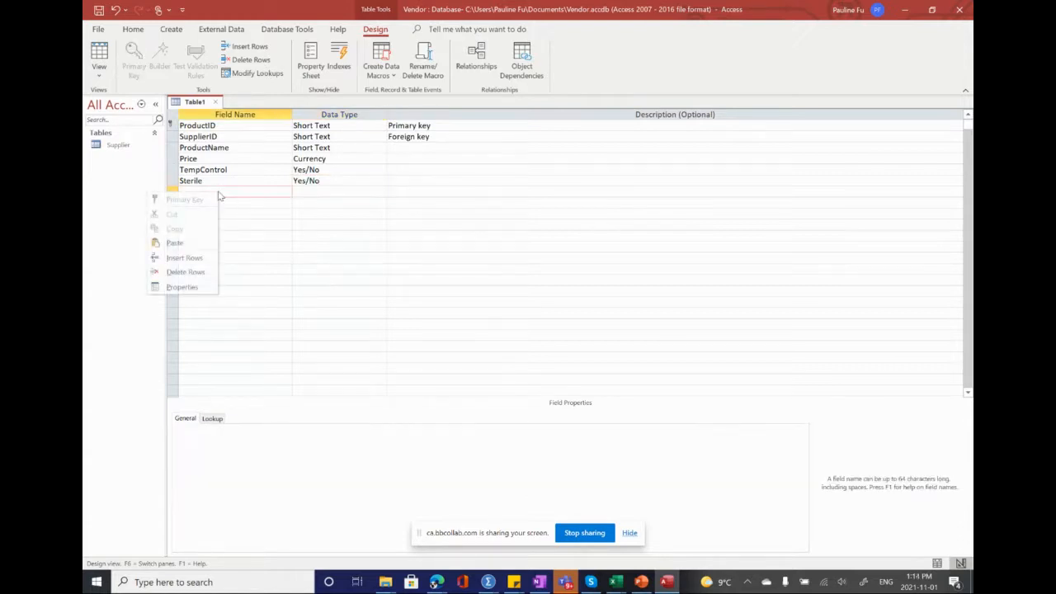
pyautogui.click(238, 191)
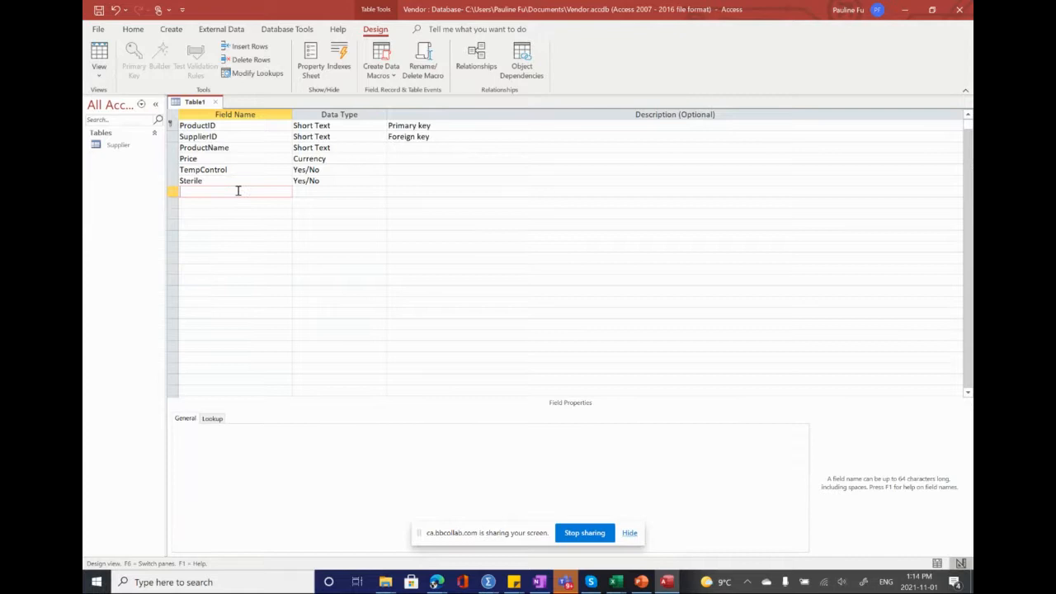
pyautogui.write('Units')
pyautogui.click(352, 191)
pyautogui.click(381, 193)
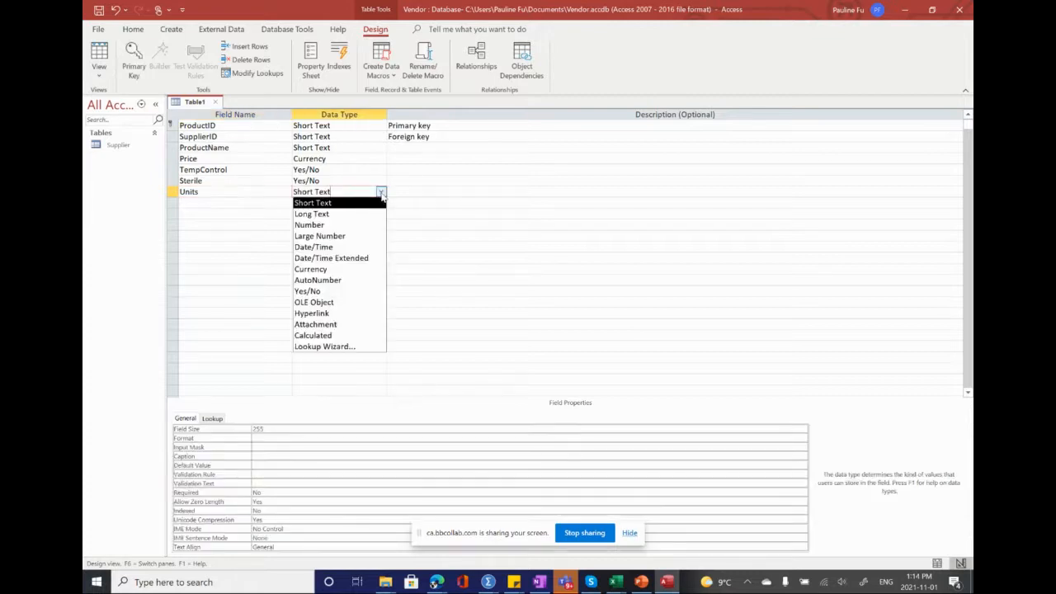
pyautogui.click(335, 224)
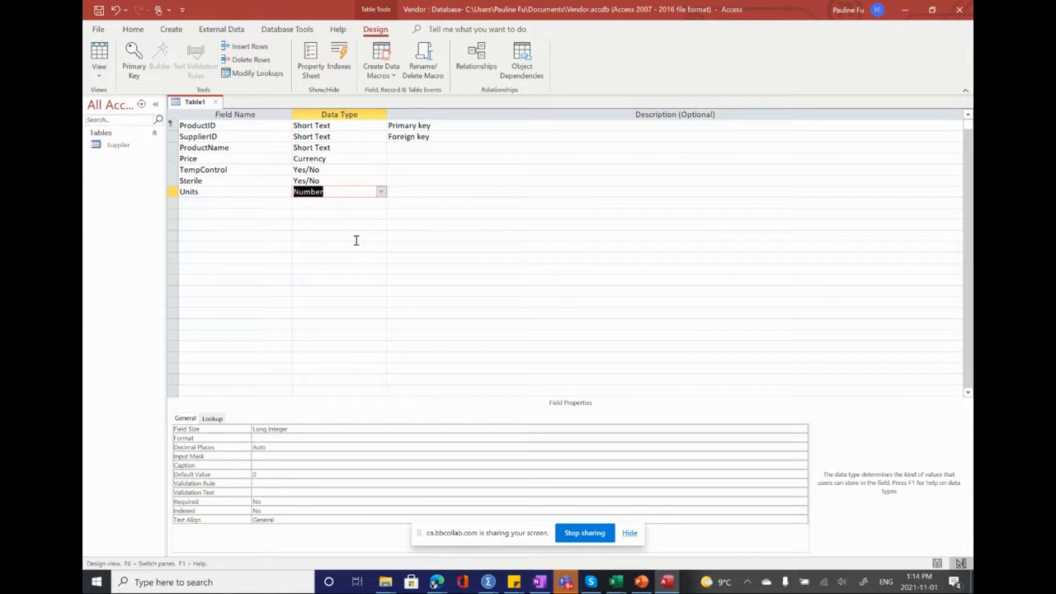
# Step: Save the new table as Product and close it
pyautogui.click(98, 11)
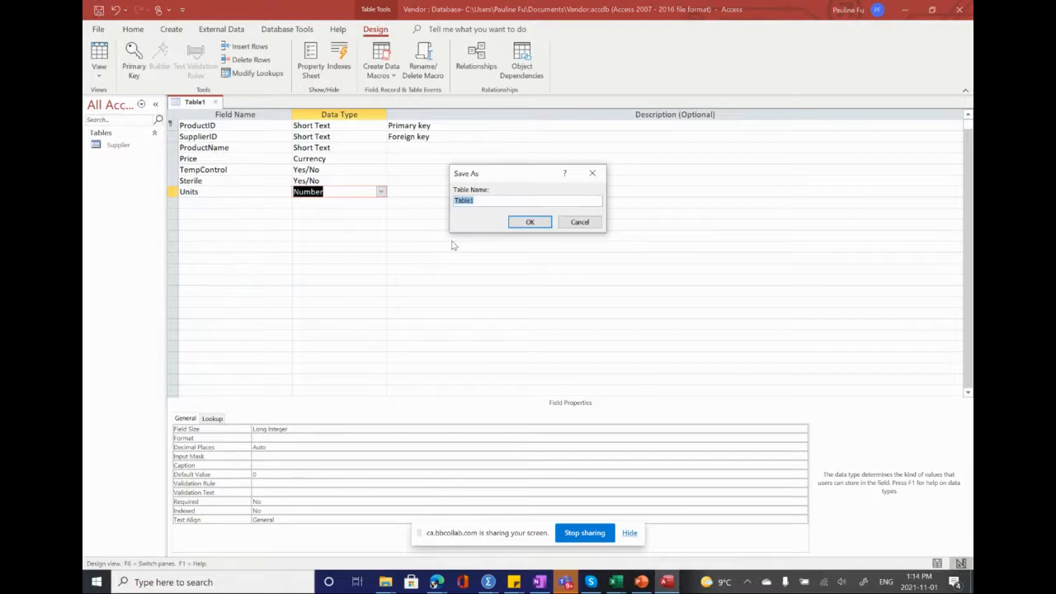
pyautogui.write('Product')
pyautogui.click(526, 222)
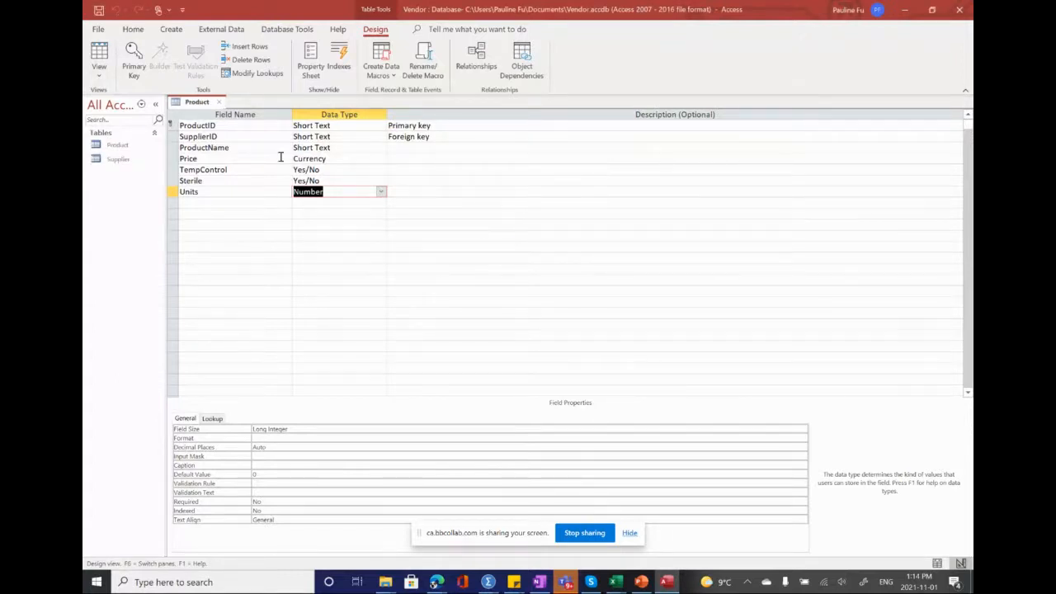
pyautogui.click(220, 102)
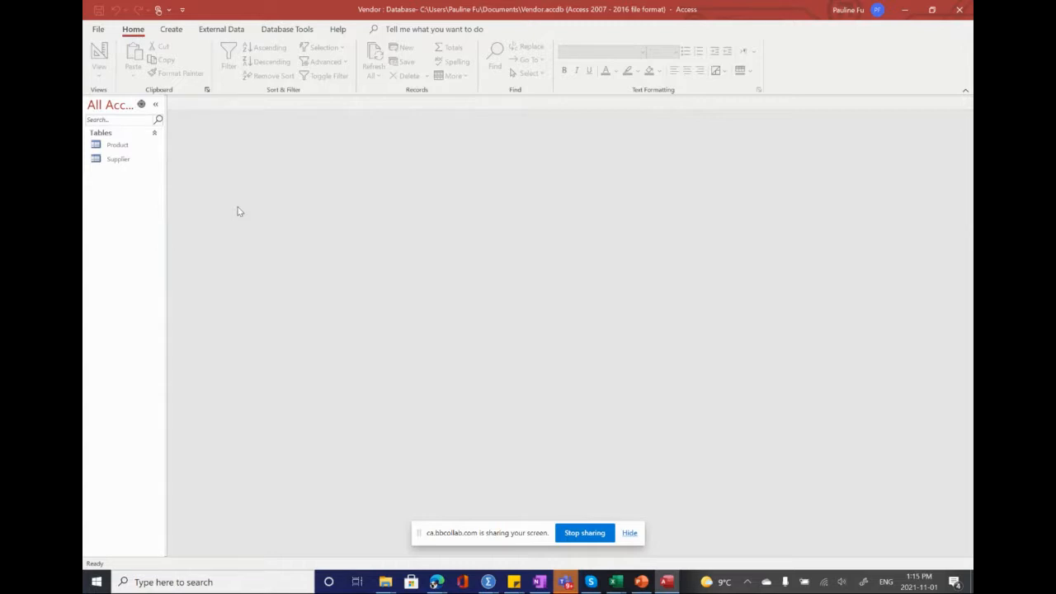
# Step: Open the Supplier table, and switch to the VitalSource Bookshelf textbook to examine the supplier records in Figure 1–39
pyautogui.doubleClick(96, 160)
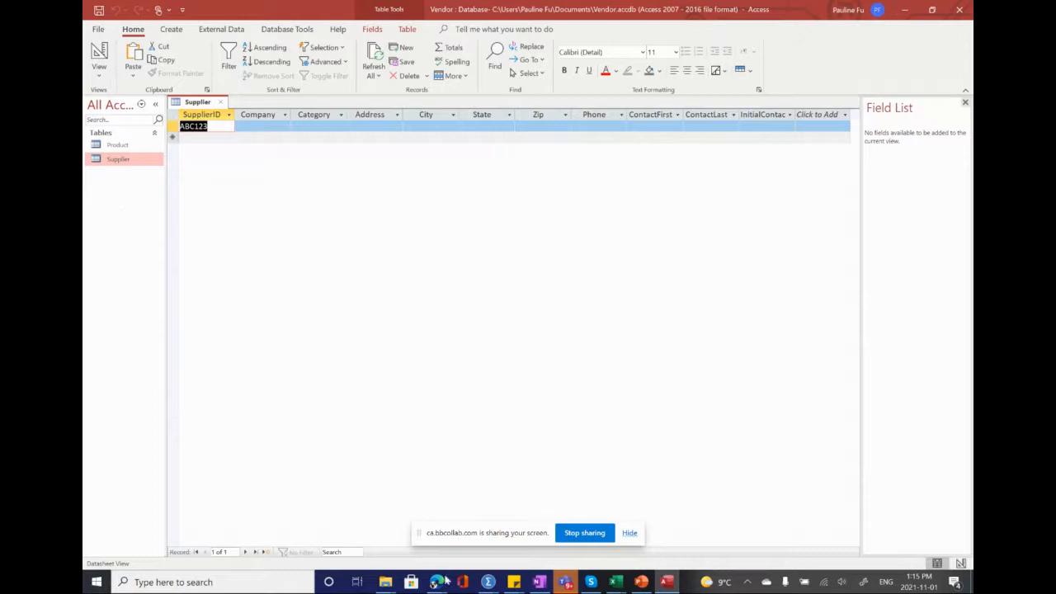
pyautogui.moveTo(437, 582)
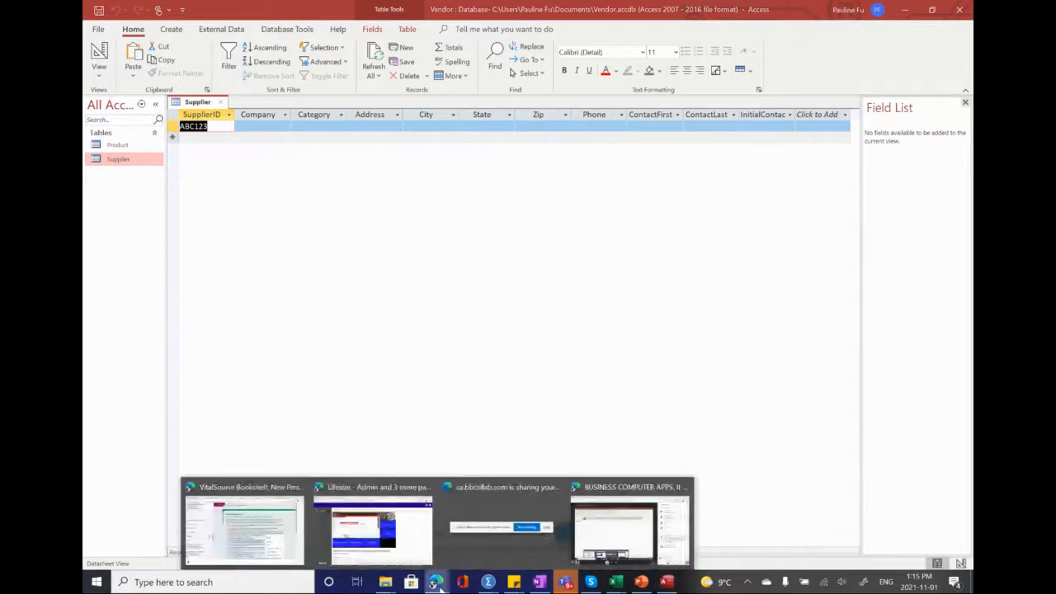
pyautogui.click(295, 548)
pyautogui.scroll(-5, 333, 240)
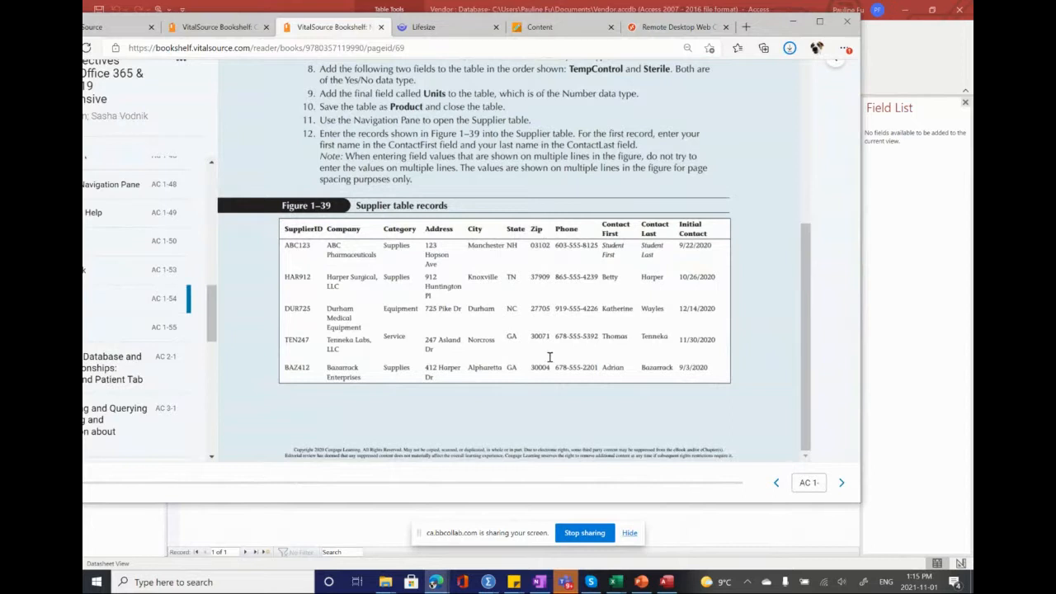
# Step: Switch back to Access and enter ABC Phamaceutials as the company of the ABC123 supplier record
pyautogui.click(891, 244)
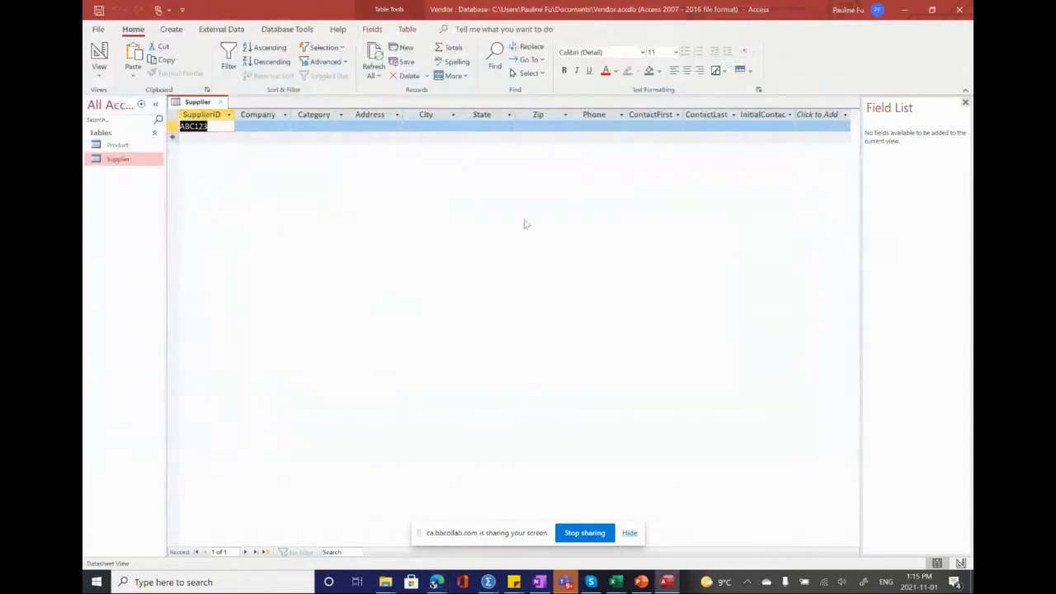
pyautogui.click(249, 127)
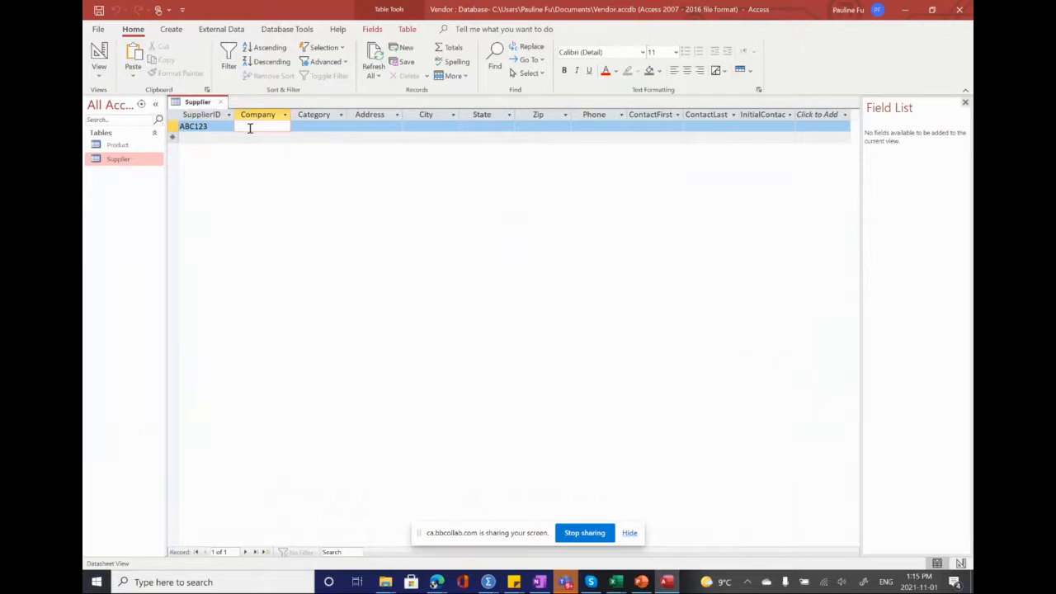
pyautogui.write('ABC Phama')
pyautogui.click(250, 128)
pyautogui.press('End')
pyautogui.write('ceutial')
pyautogui.press('Tab')
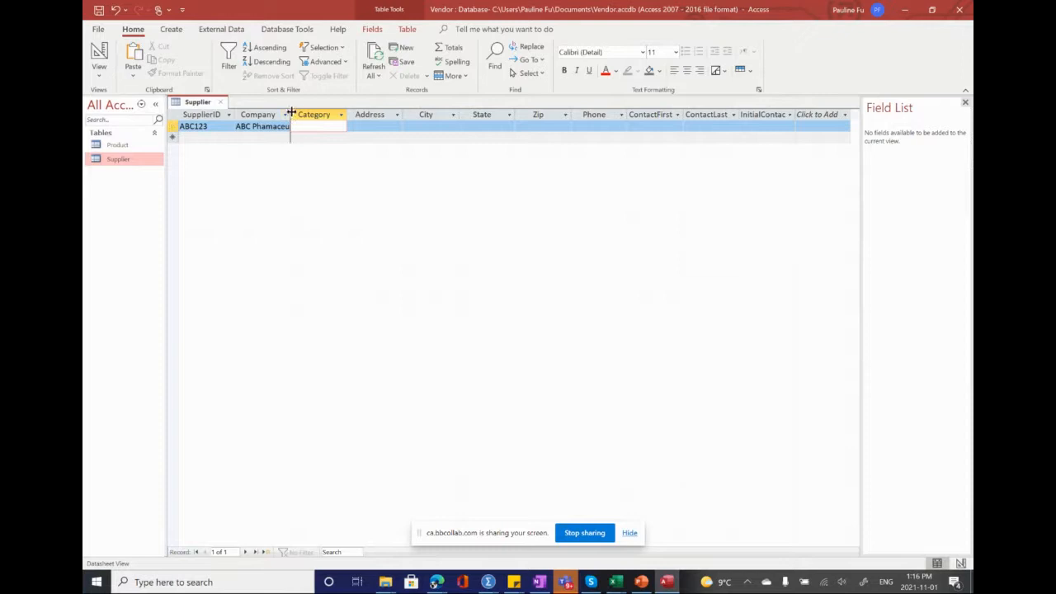
# Step: Widen the Company column to fit its entry, and enter Supplies as the category of the ABC123 record
pyautogui.moveTo(291, 111); pyautogui.dragTo(308, 111)
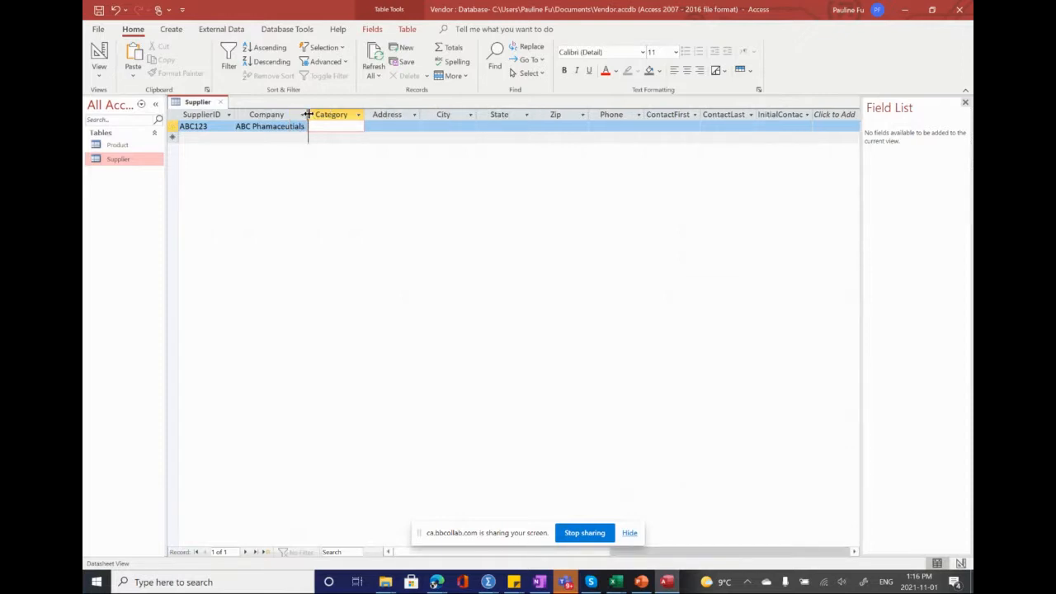
pyautogui.moveTo(309, 114); pyautogui.dragTo(309, 114)
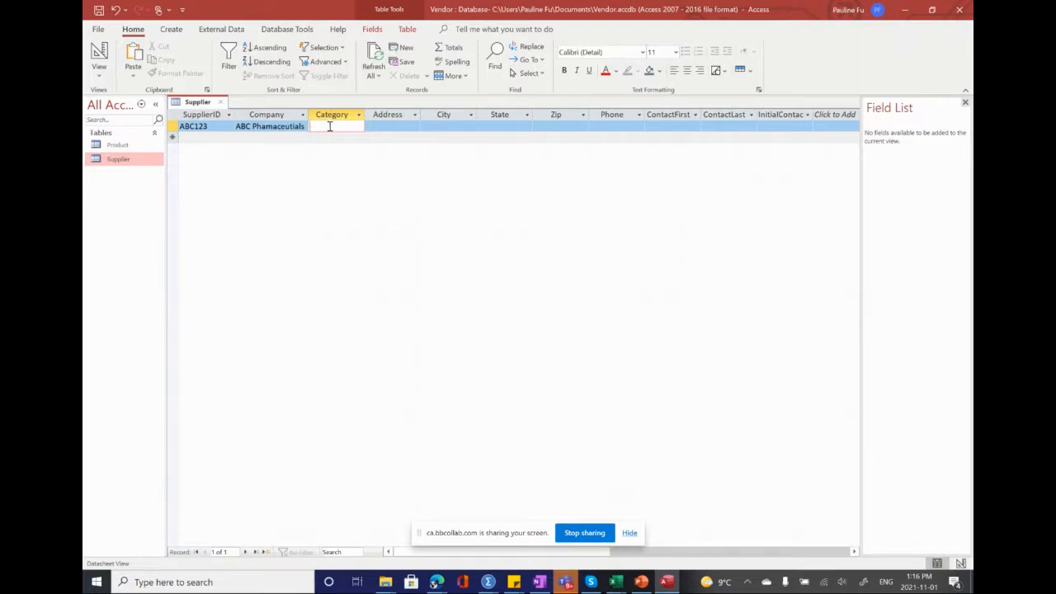
pyautogui.write('Supplies')
pyautogui.press('Tab')
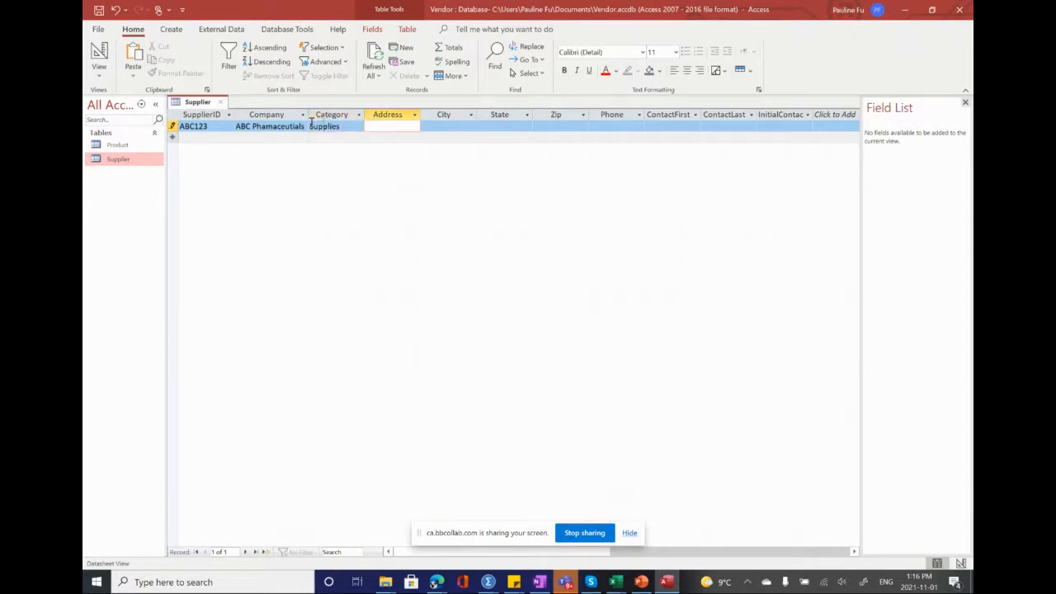
# Step: Enter the street address and the city Manchester in the ABC123 record
pyautogui.click(445, 128)
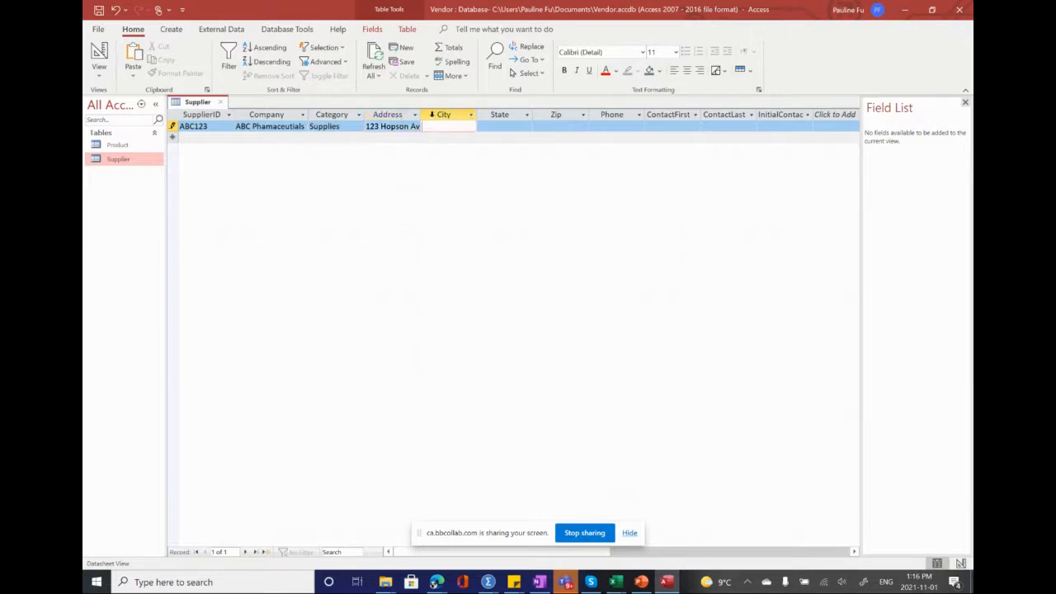
pyautogui.click(431, 115)
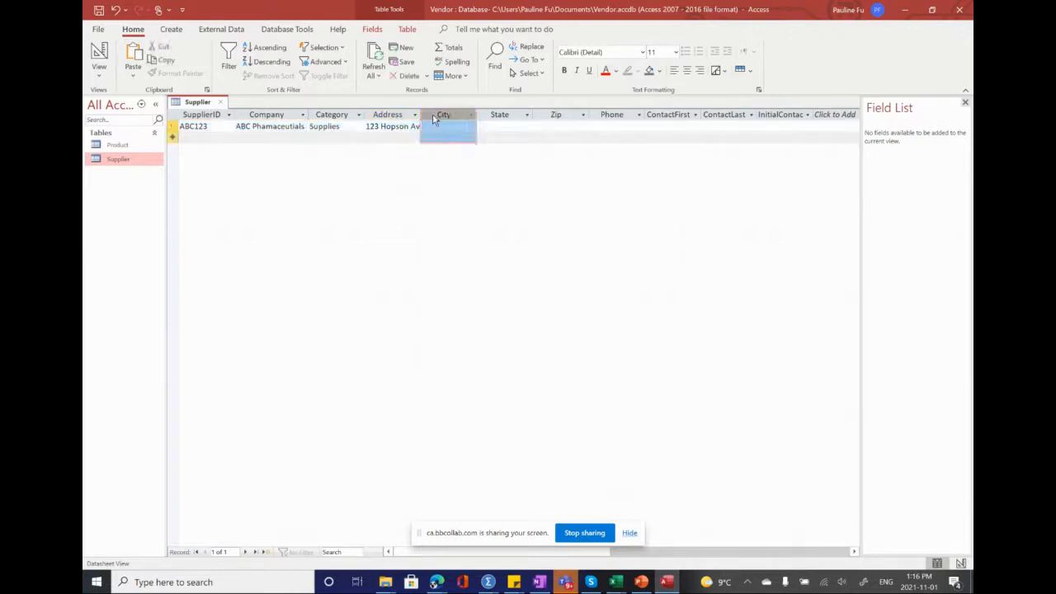
pyautogui.click(433, 126)
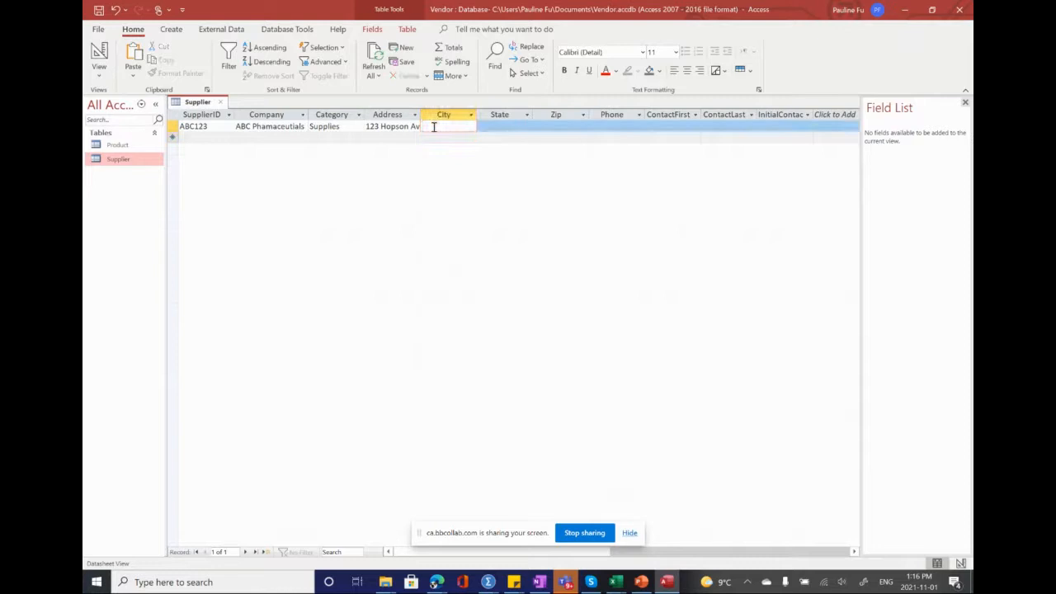
pyautogui.write('Mar')
pyautogui.write('chester')
# Step: Enter NH as the state and fill in the ZIP code of the ABC123 record
pyautogui.click(502, 126)
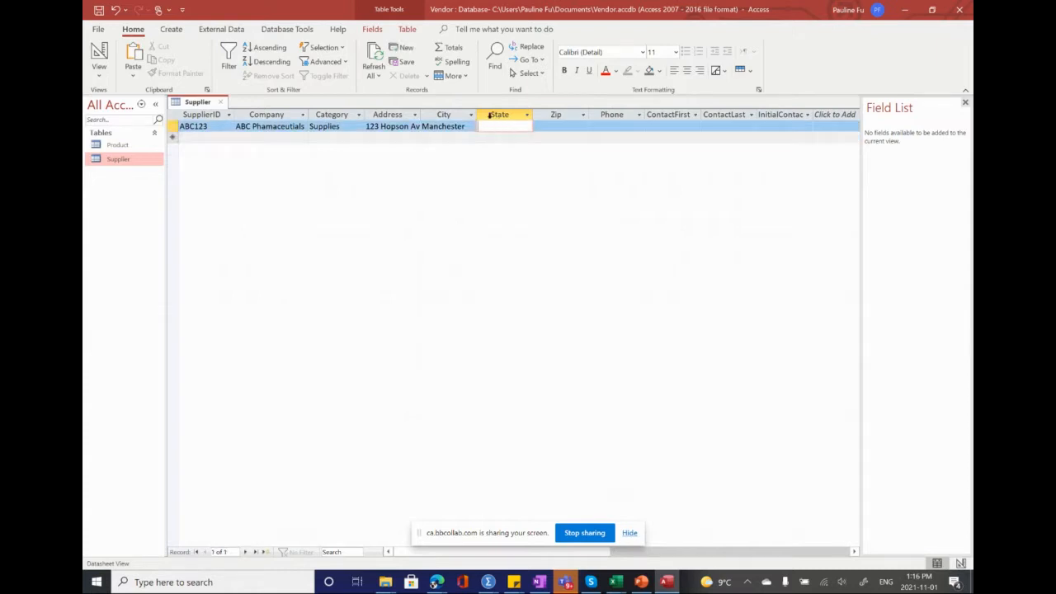
pyautogui.write('NH')
pyautogui.click(557, 125)
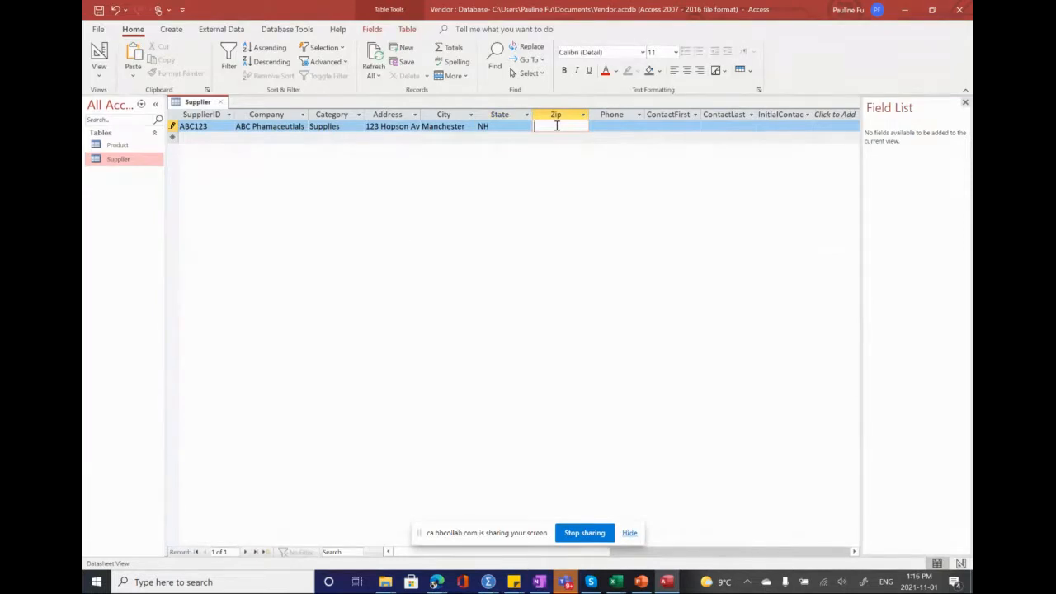
pyautogui.write('03102')
pyautogui.press('Tab')
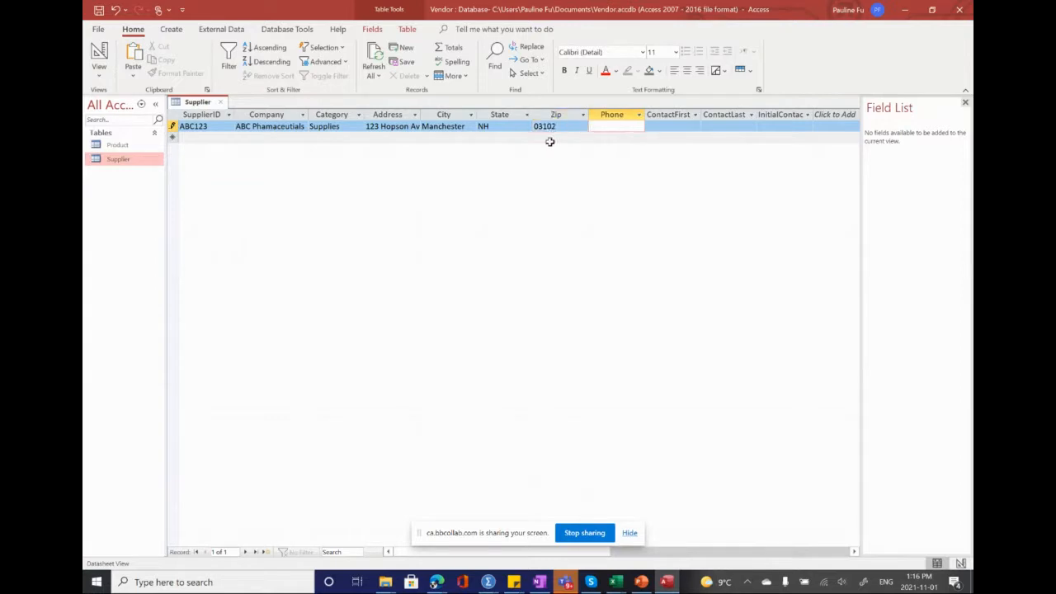
# Step: Fill in the phone number and the contact's first and last name in the ABC123 record
pyautogui.write('603-555-8125')
pyautogui.press('Tab')
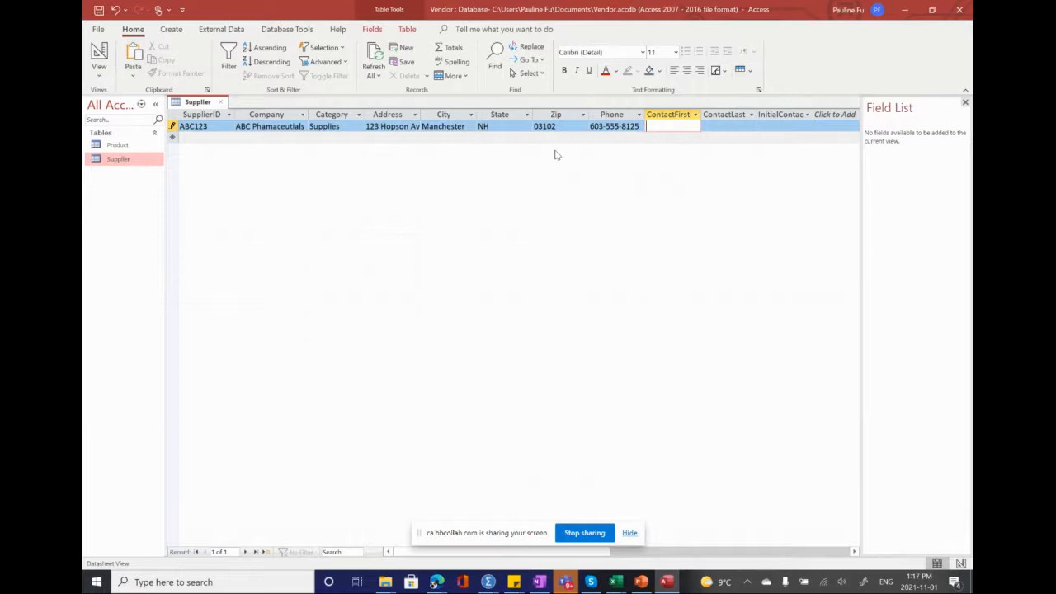
pyautogui.click(727, 125)
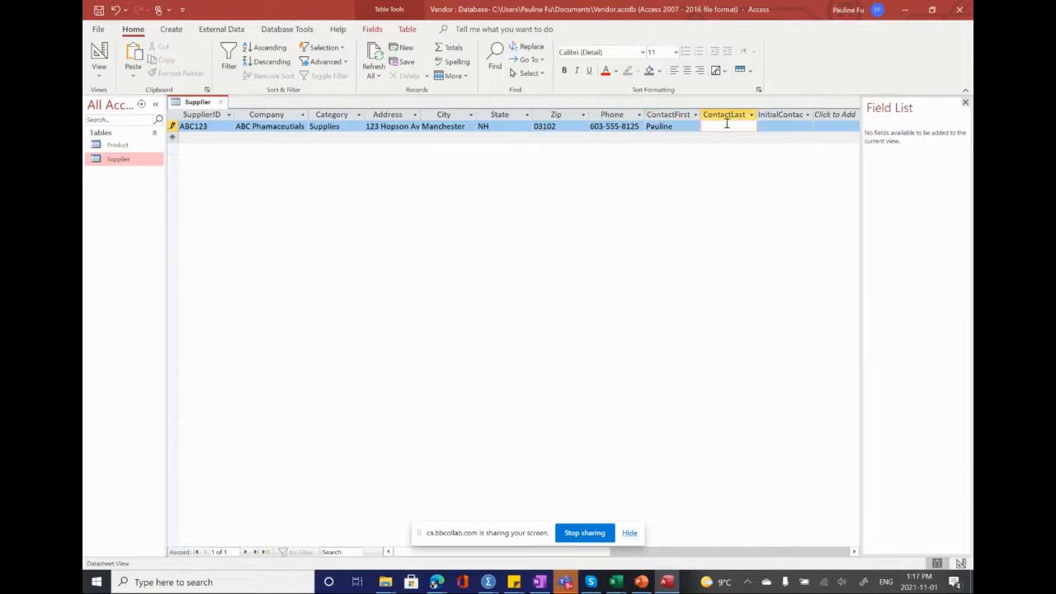
pyautogui.click(774, 116)
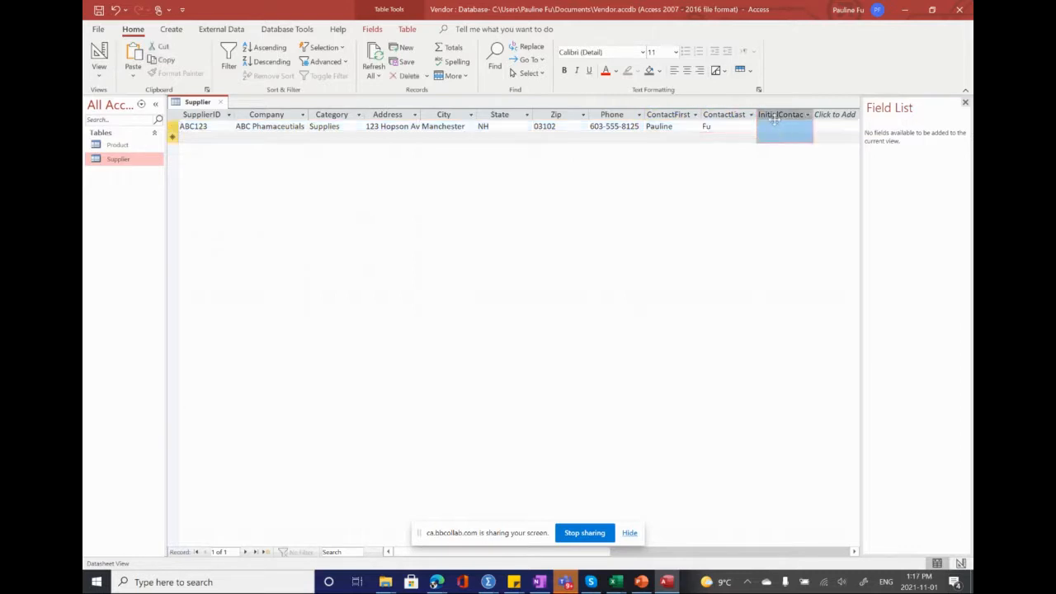
pyautogui.click(775, 125)
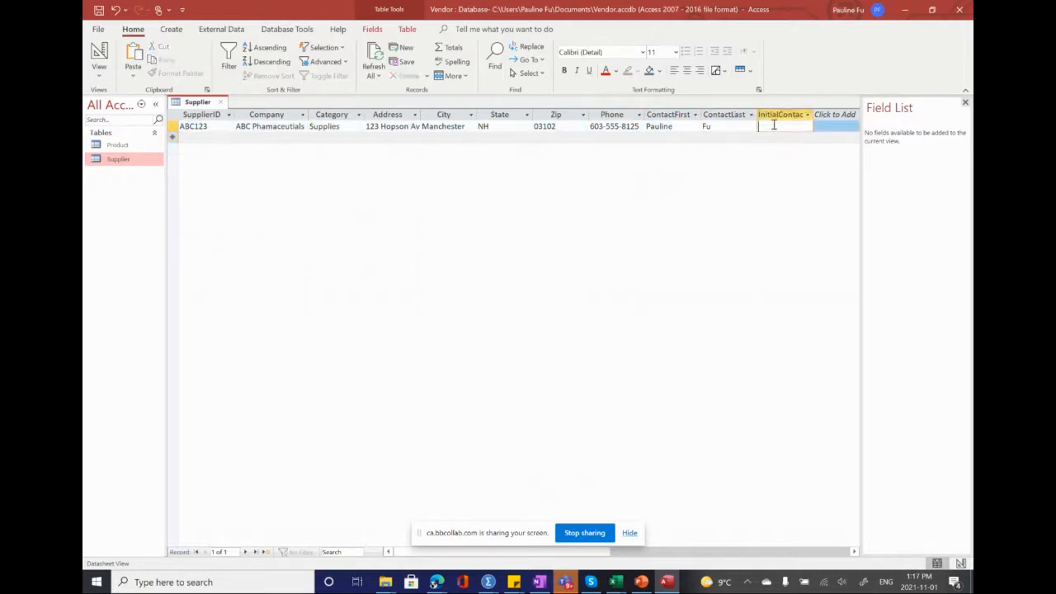
pyautogui.write('/22/2020')
pyautogui.press('Return')
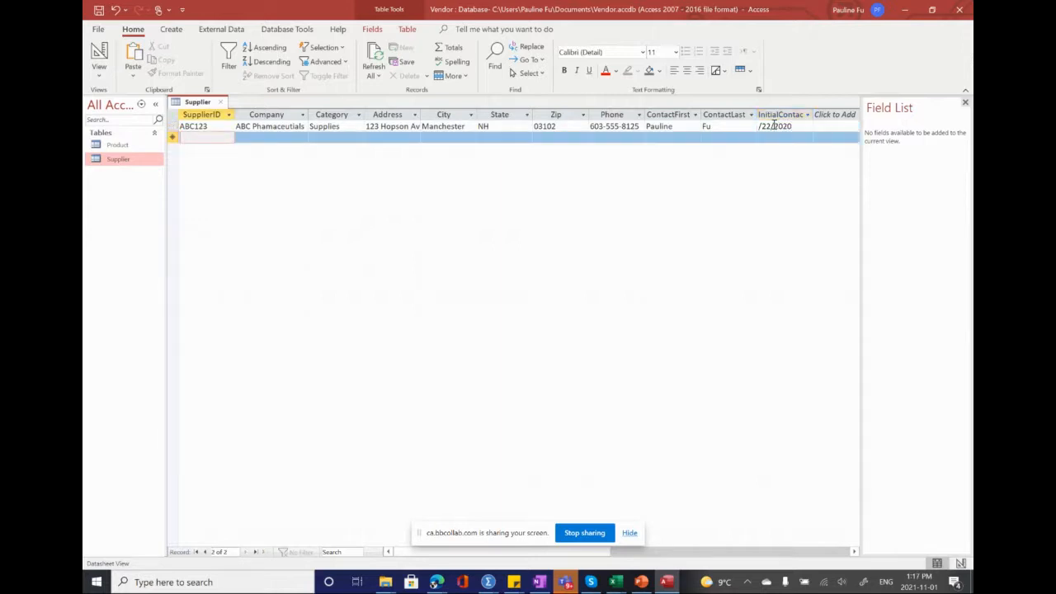
# Step: Widen the InitialContact column to fit its heading, and set the ABC123 record's initial contact date to 9/22/2020
pyautogui.click(820, 116)
pyautogui.click(705, 190)
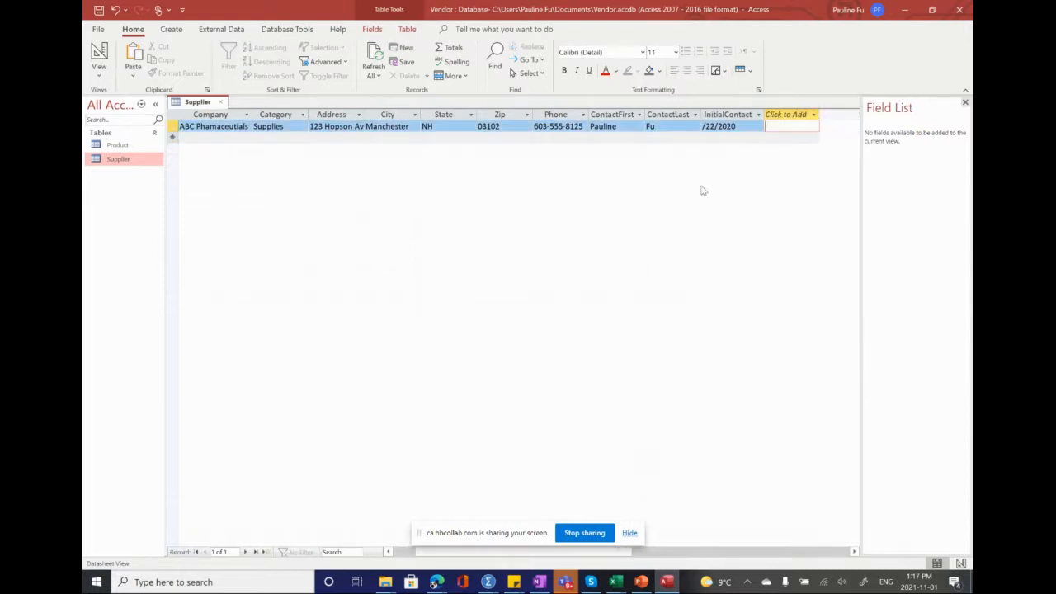
pyautogui.click(737, 128)
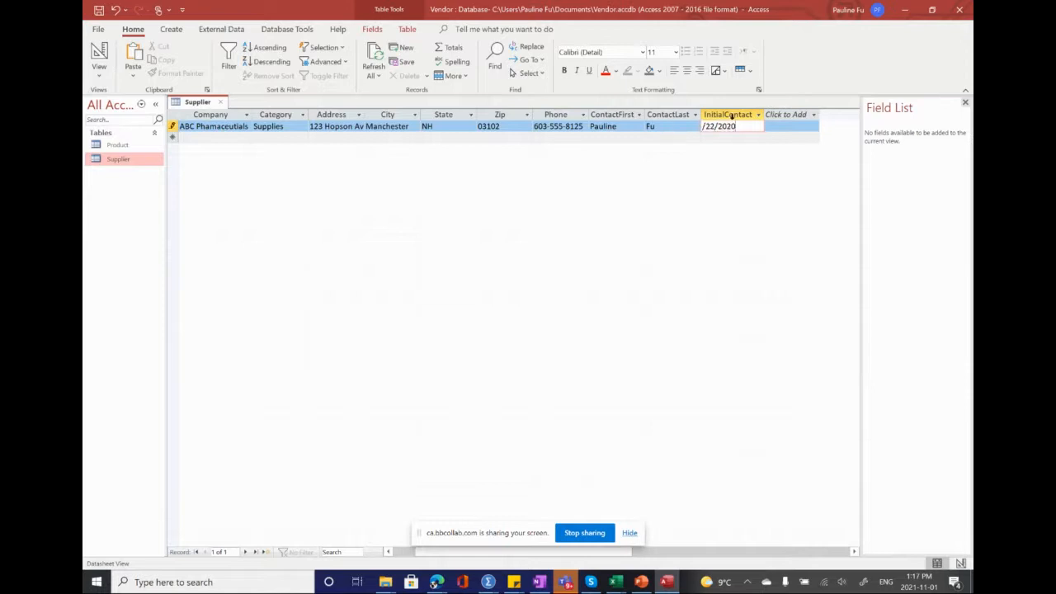
pyautogui.moveTo(742, 127); pyautogui.dragTo(676, 118)
pyautogui.press('Delete')
pyautogui.click(675, 117)
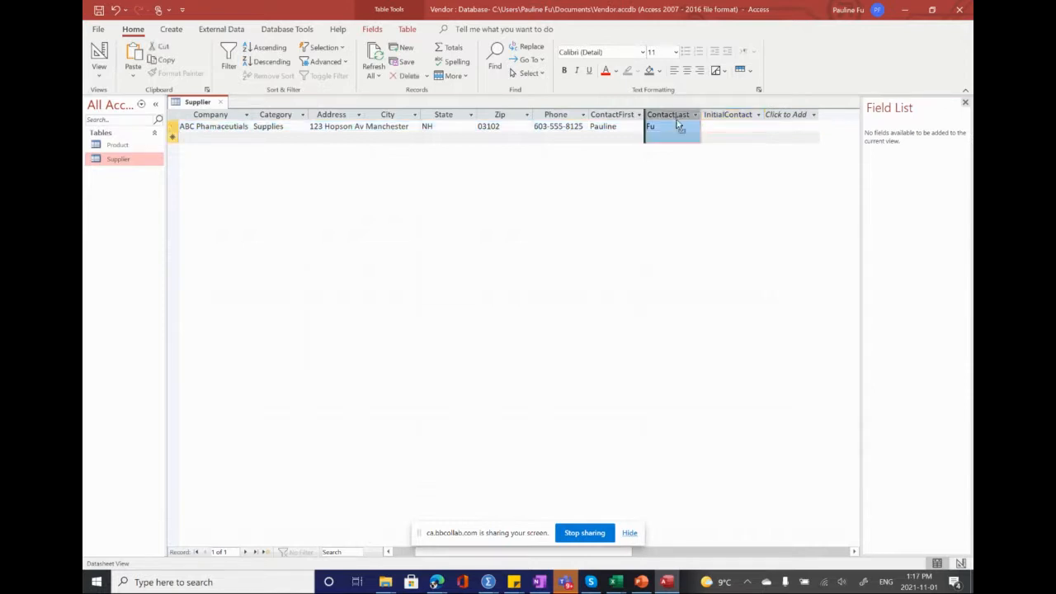
pyautogui.click(711, 120)
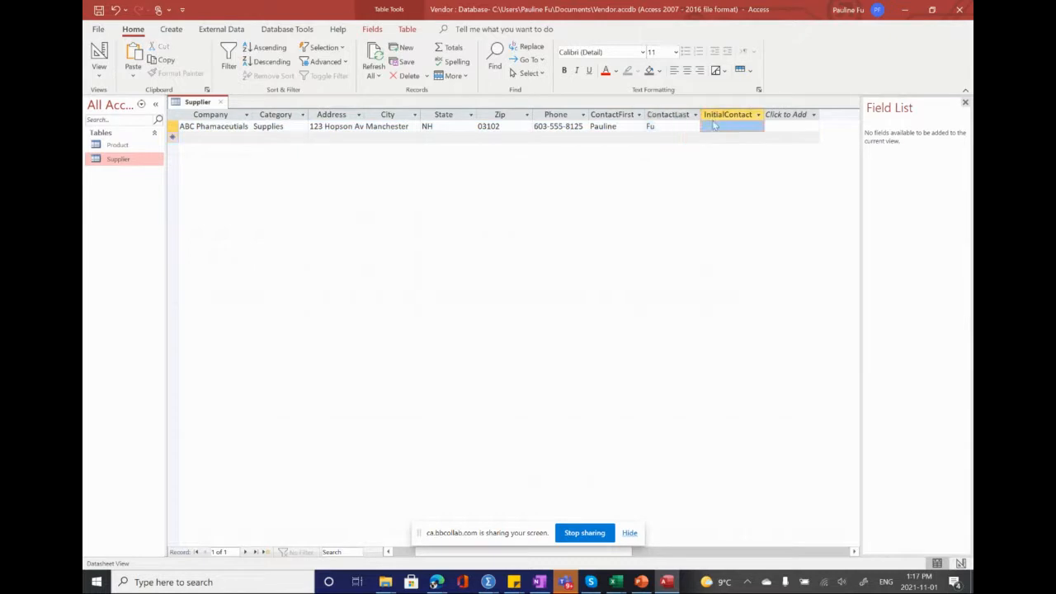
pyautogui.write('9/22/')
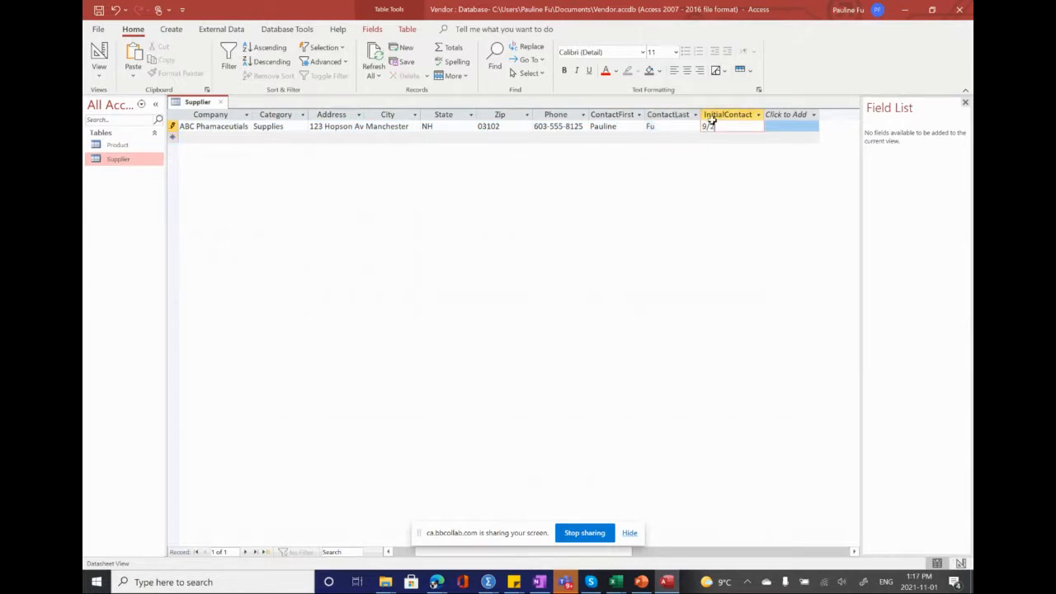
pyautogui.write('2020')
pyautogui.press('Return')
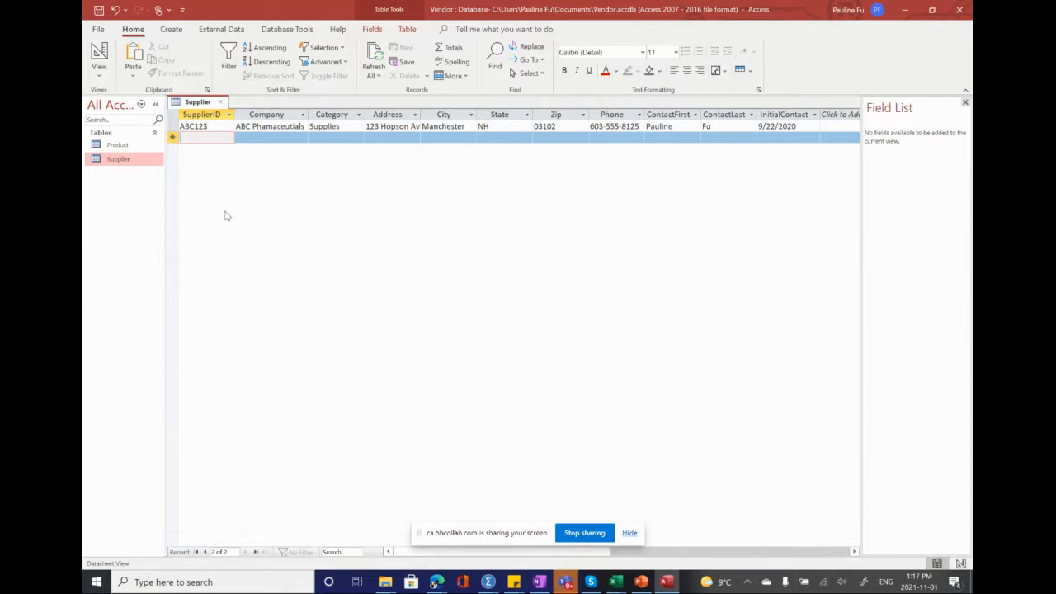
# Step: Start a second supplier record with the SupplierID HAR912 and the company Harper Surgical LLC
pyautogui.write('HAR912')
pyautogui.rightClick(265, 141)
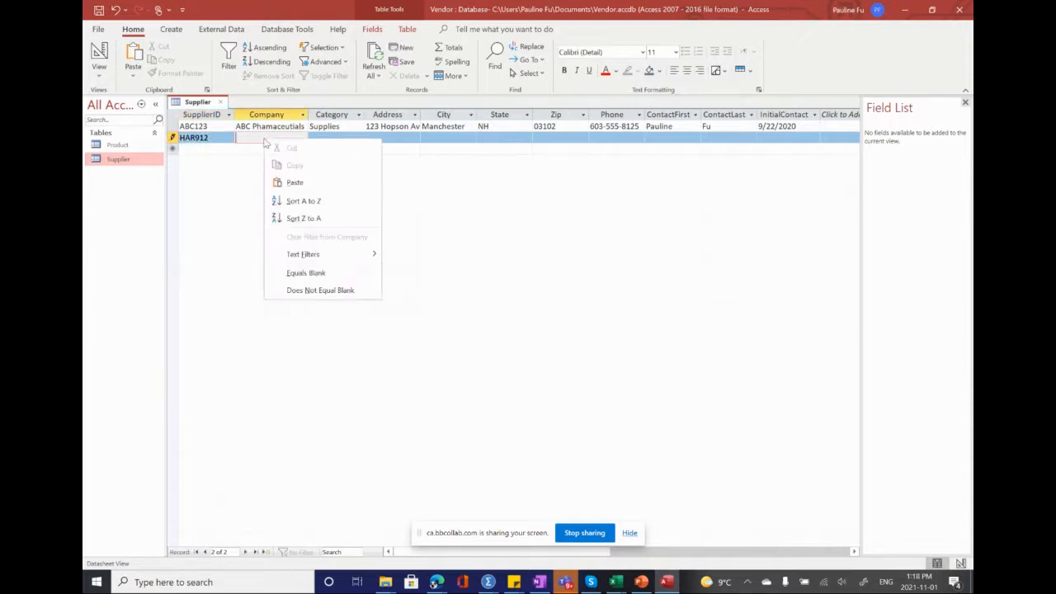
pyautogui.click(265, 142)
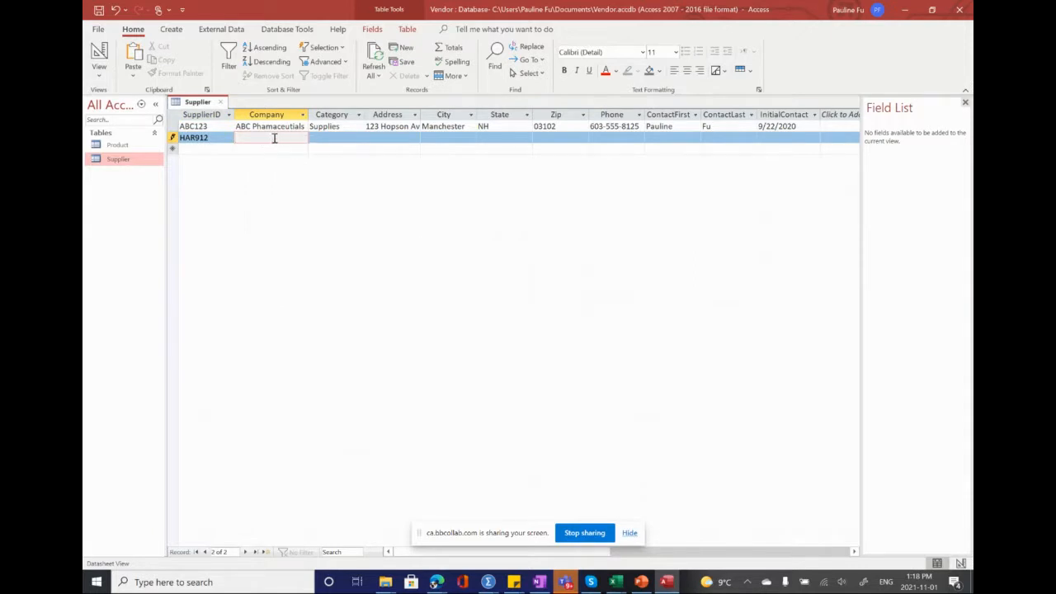
pyautogui.write('Harper Surgical LLC')
# Step: Enter Supplies as the category of the HAR912 record
pyautogui.click(326, 140)
pyautogui.write('S')
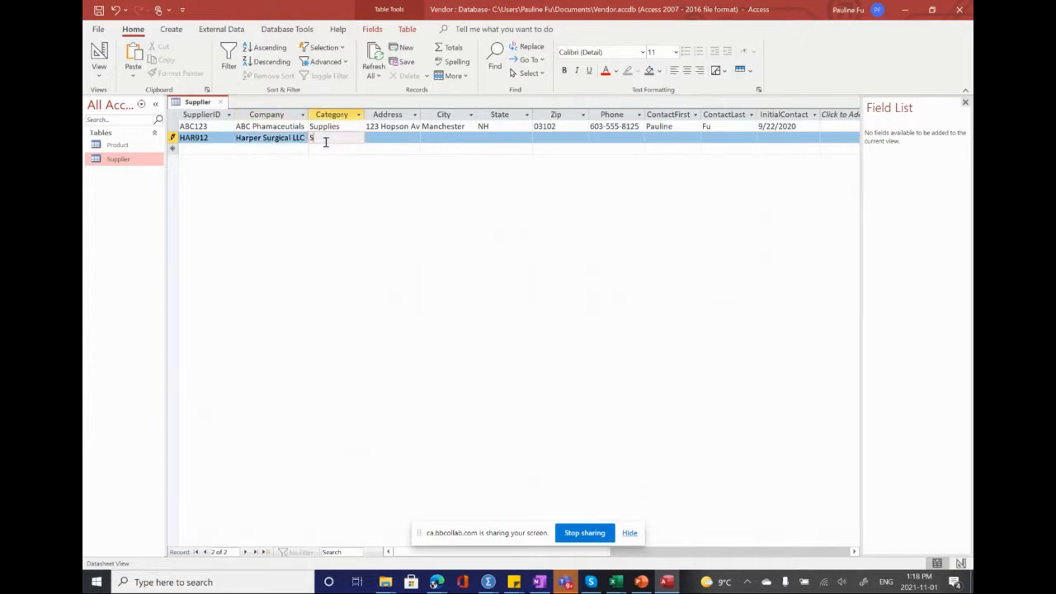
pyautogui.write('upplies')
# Step: Fill in the street address of the HAR912 record
pyautogui.click(392, 141)
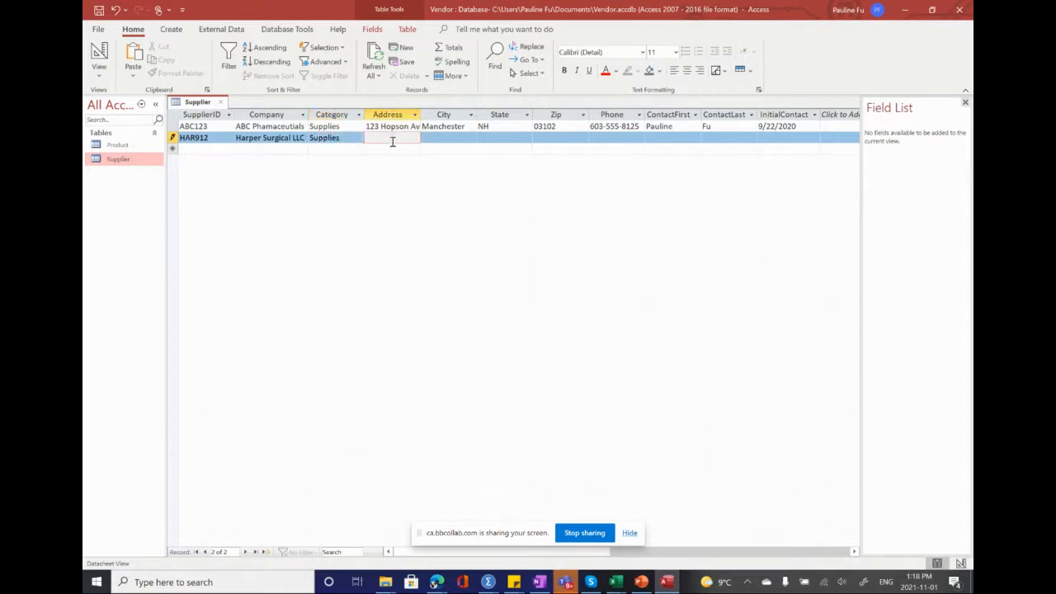
pyautogui.press('Tab')
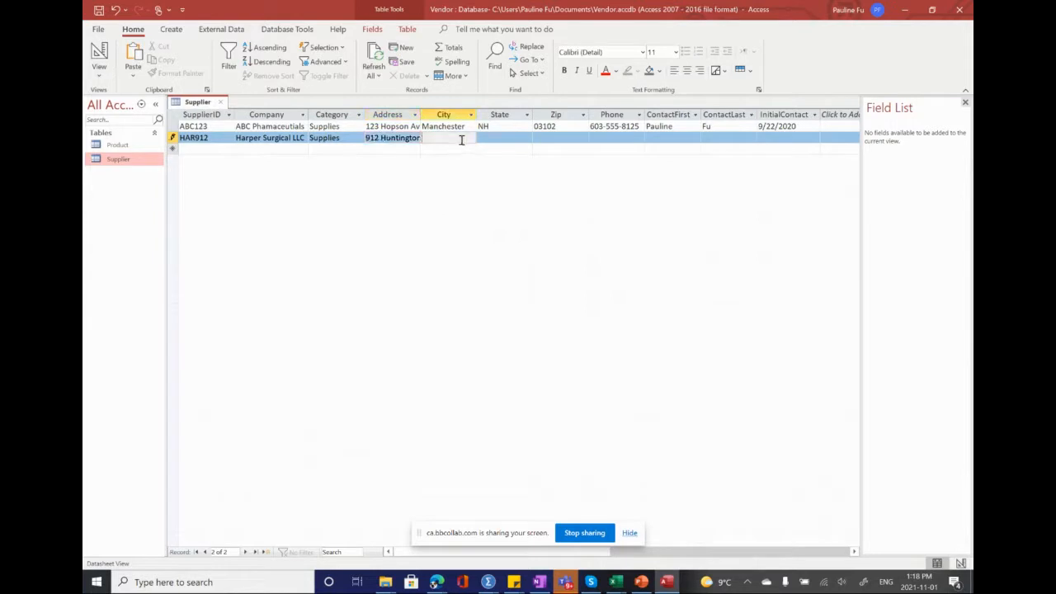
# Step: Enter Knowville as the city and TN as the state of the HAR912 record
pyautogui.rightClick(461, 139)
pyautogui.press('Escape')
pyautogui.write('Knowville')
pyautogui.click(505, 137)
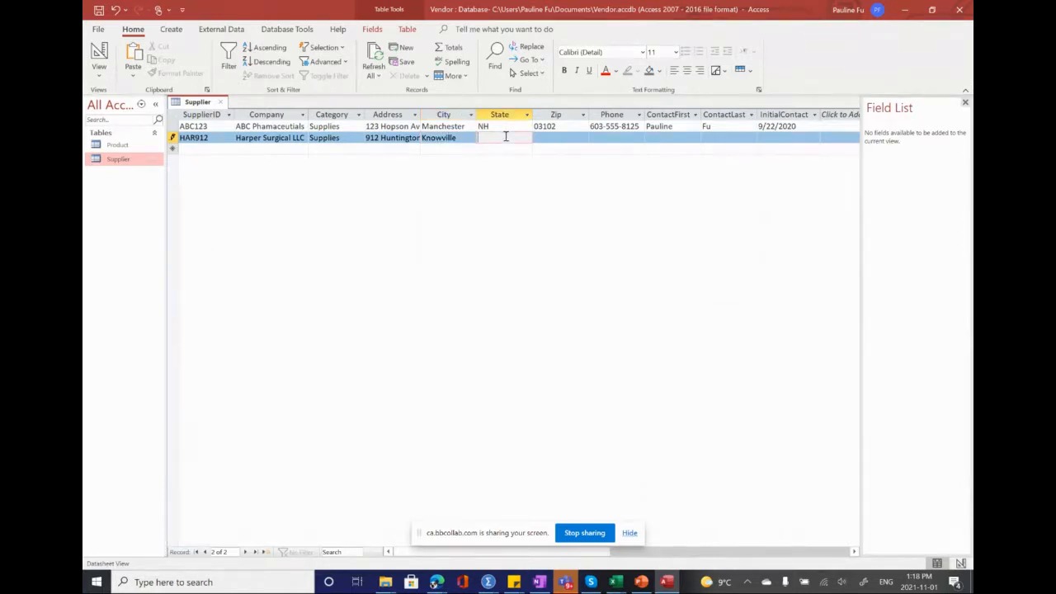
pyautogui.write('TN')
# Step: Fill in the ZIP code and phone number of the HAR912 record
pyautogui.click(545, 139)
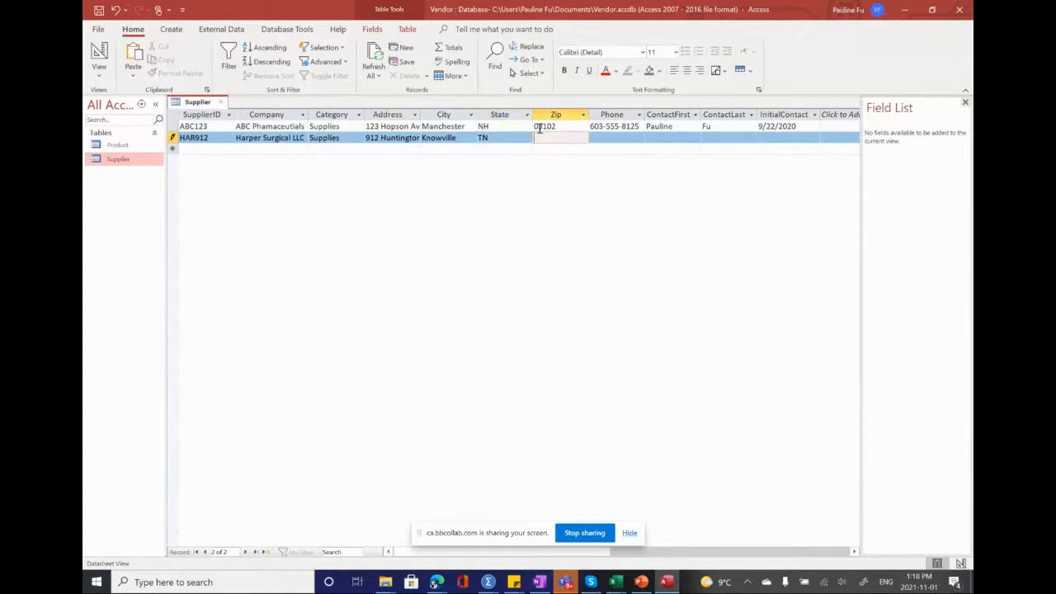
pyautogui.write('37909')
pyautogui.click(605, 138)
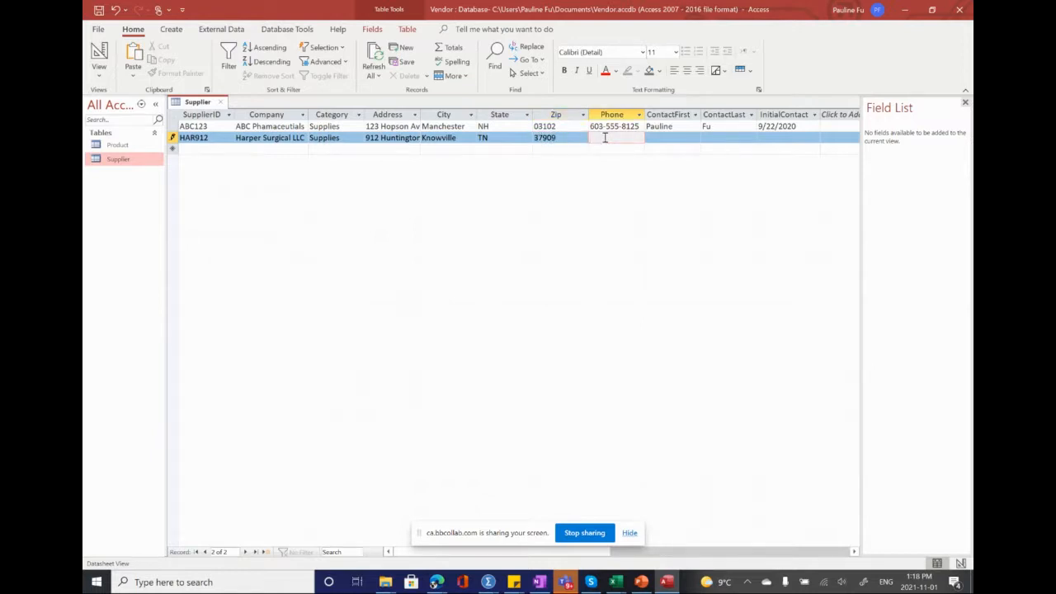
pyautogui.write('865-555-4239')
# Step: Fill in the contact's first and last name in the HAR912 record
pyautogui.click(665, 138)
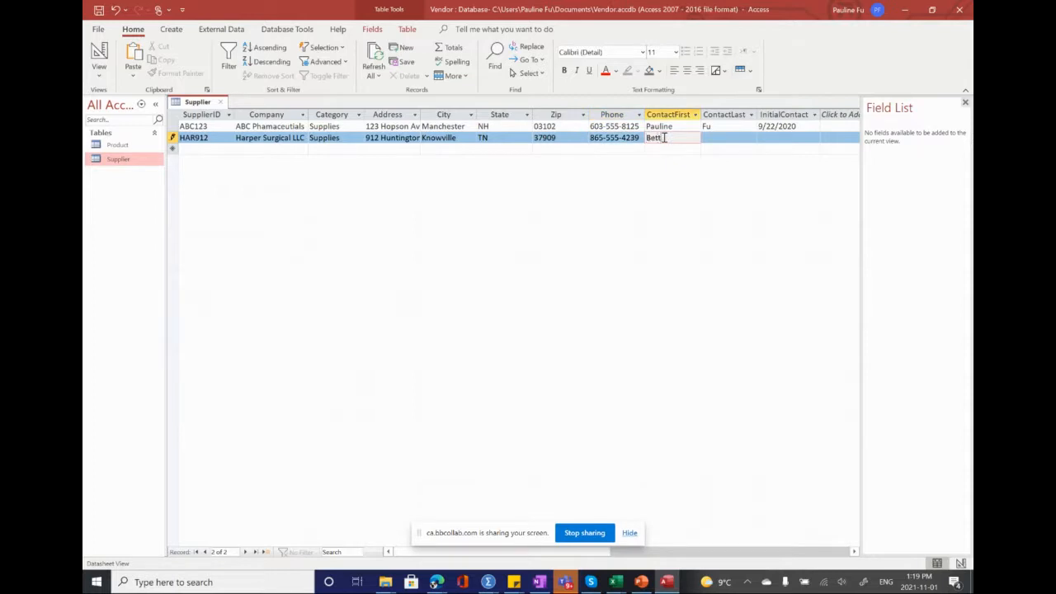
pyautogui.click(708, 139)
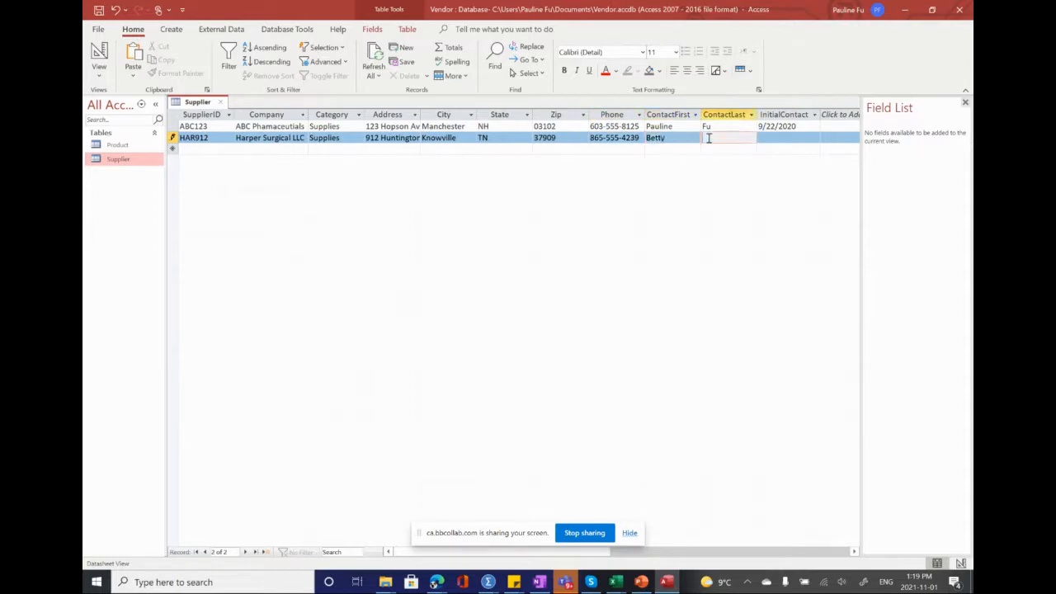
# Step: Enter 10/26/2020 as the initial contact date of the HAR912 record and move on to a new record
pyautogui.click(765, 139)
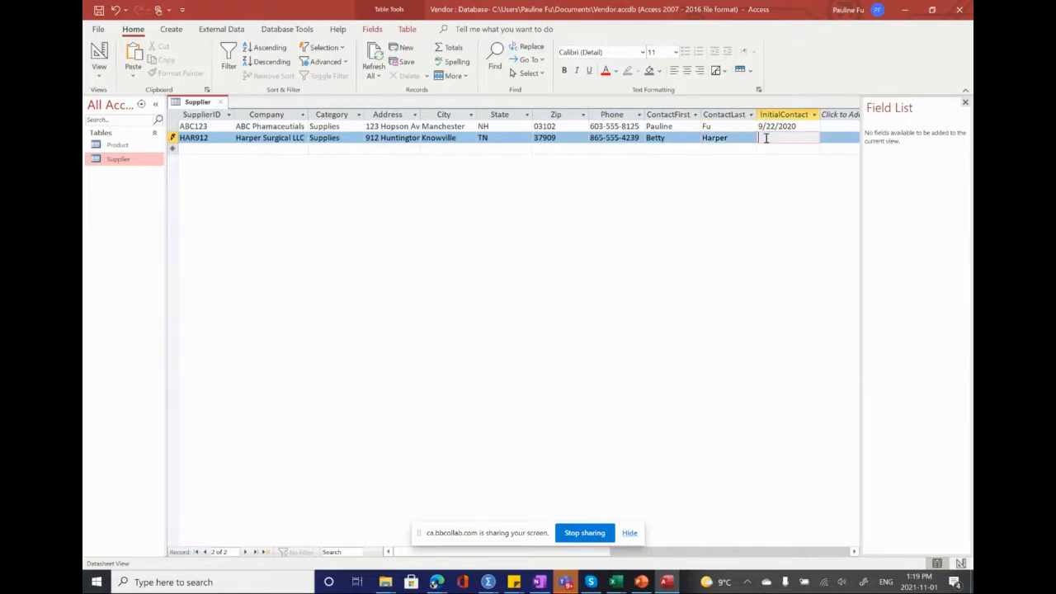
pyautogui.write('10/26/2020')
pyautogui.click(201, 151)
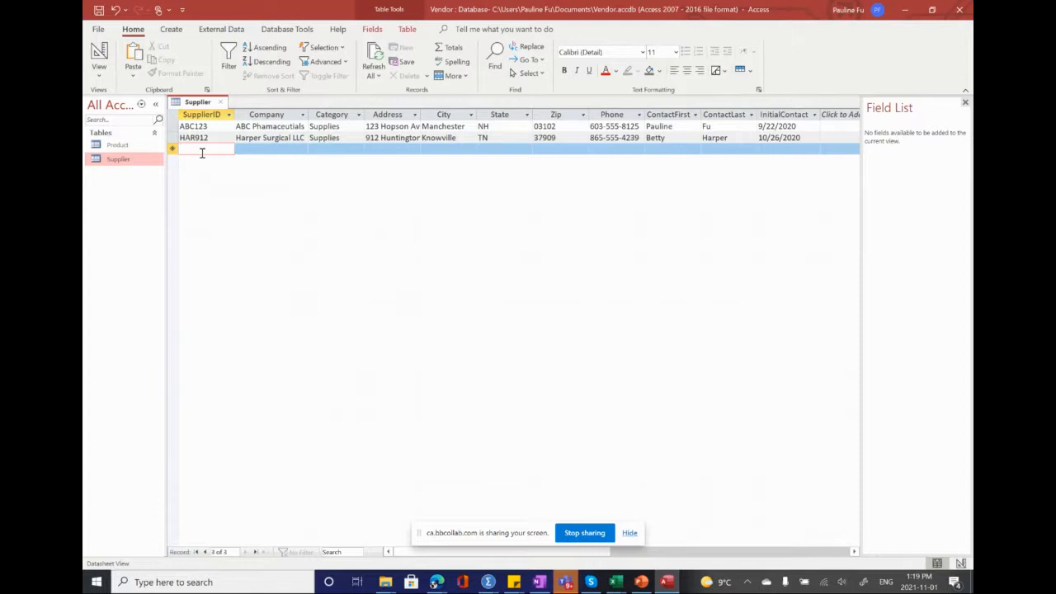
# Step: Start a supplier record with ID DUR725, company Durham Medical Equipment and category Euipment
pyautogui.write('DUR')
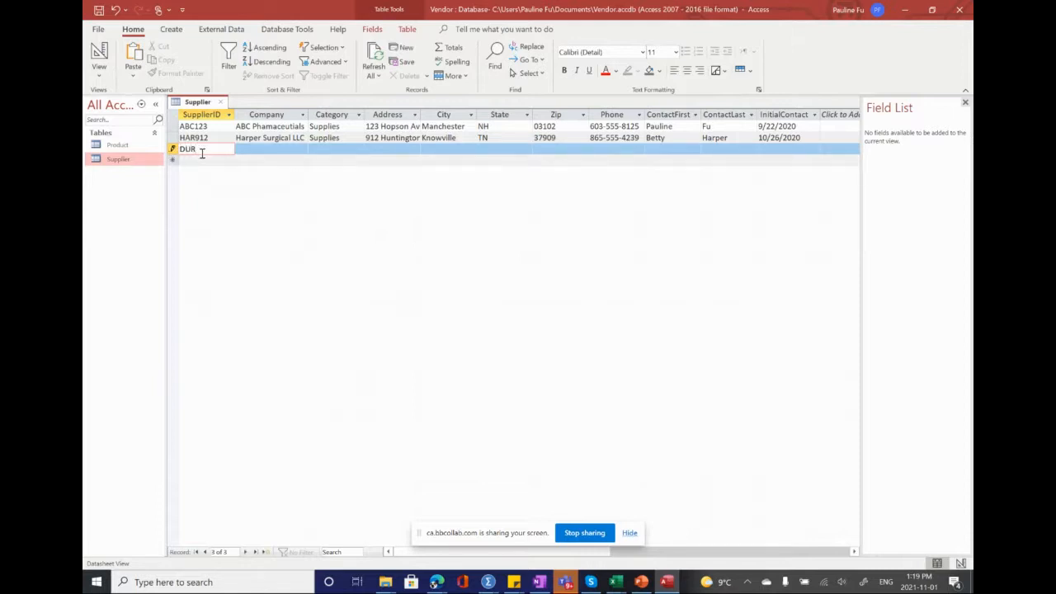
pyautogui.write('725')
pyautogui.press('Tab')
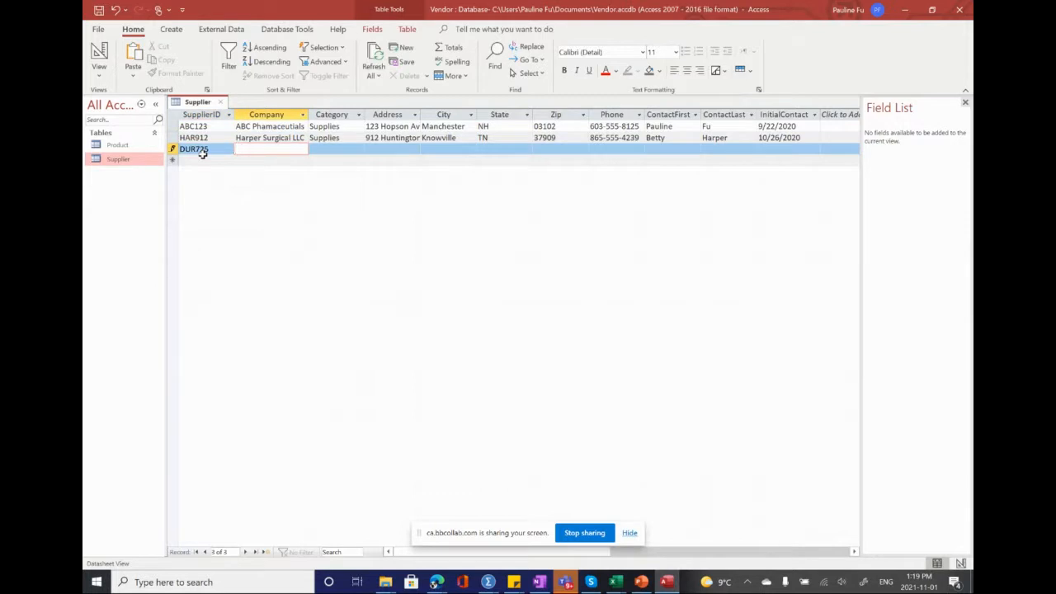
pyautogui.write('Durham')
pyautogui.write('Medical')
pyautogui.write(' Equipment')
pyautogui.press('Tab')
pyautogui.write('Euipment')
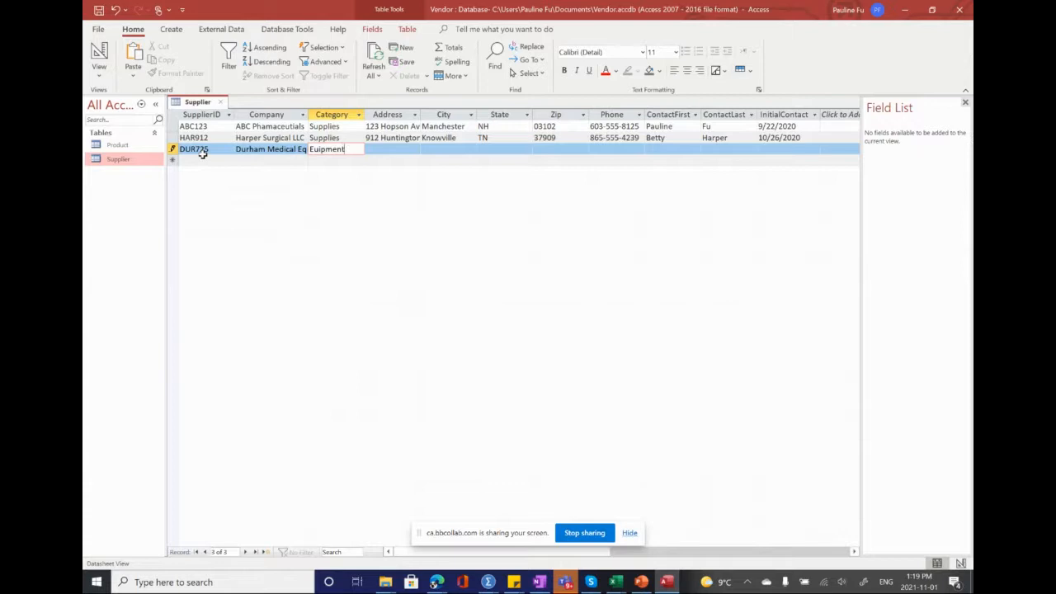
pyautogui.press('Tab')
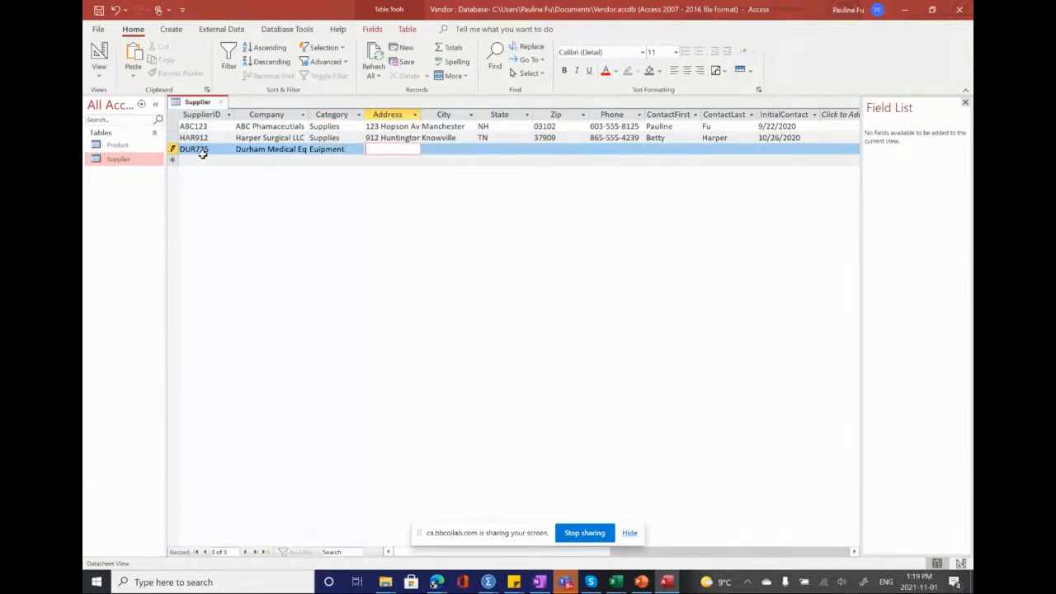
# Step: Fill in the street address of the DUR725 record
pyautogui.press('Tab')
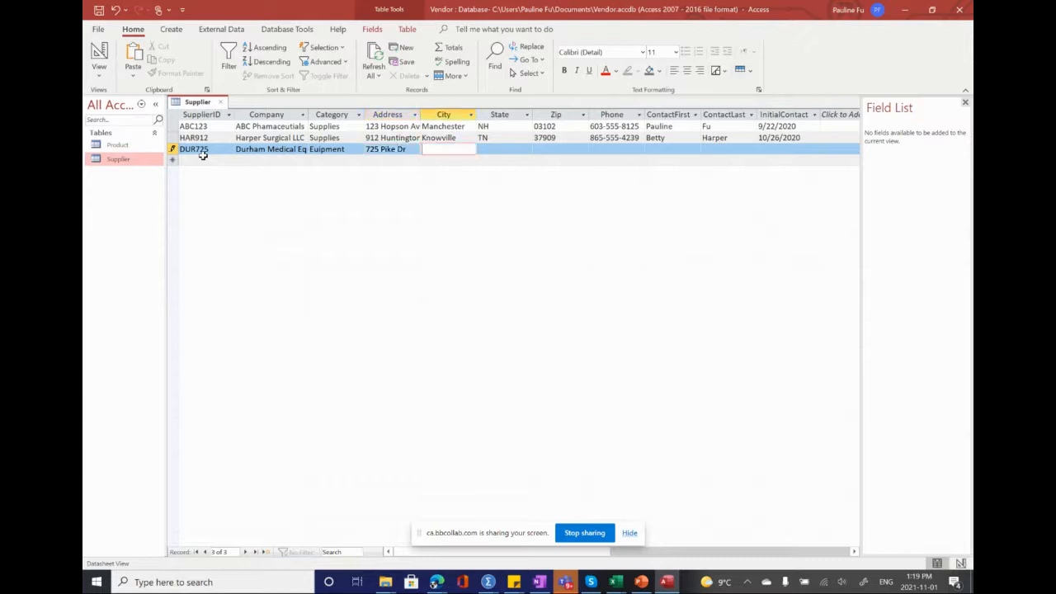
# Step: Enter Durham as the city and NC as the state of the DUR725 record
pyautogui.write('Durham')
pyautogui.press('Tab')
pyautogui.write('NC')
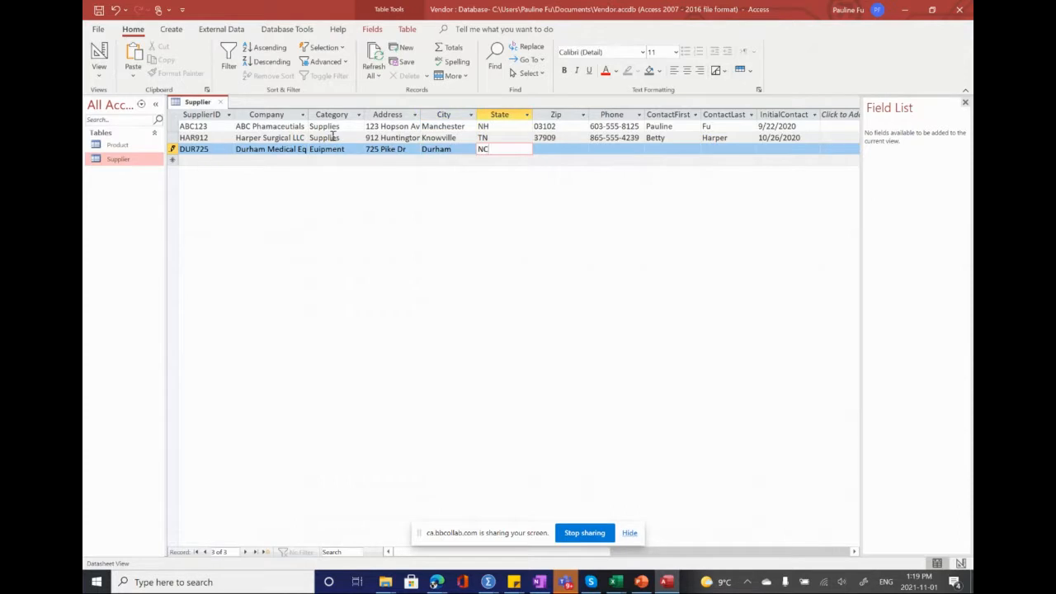
# Step: Fill in the ZIP code and phone number of the DUR725 record
pyautogui.click(545, 149)
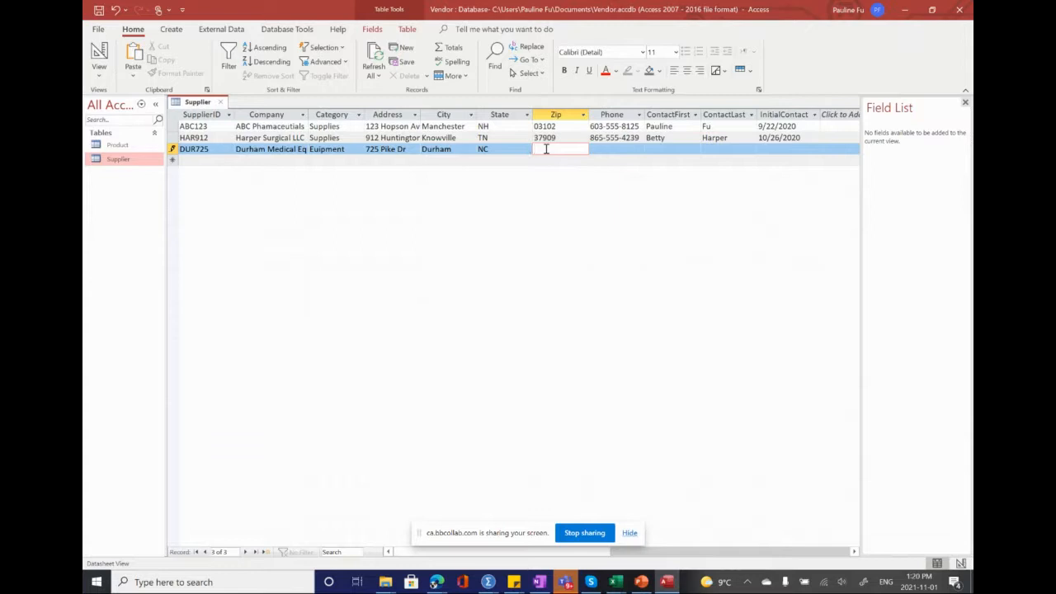
pyautogui.write('27705')
pyautogui.press('Tab')
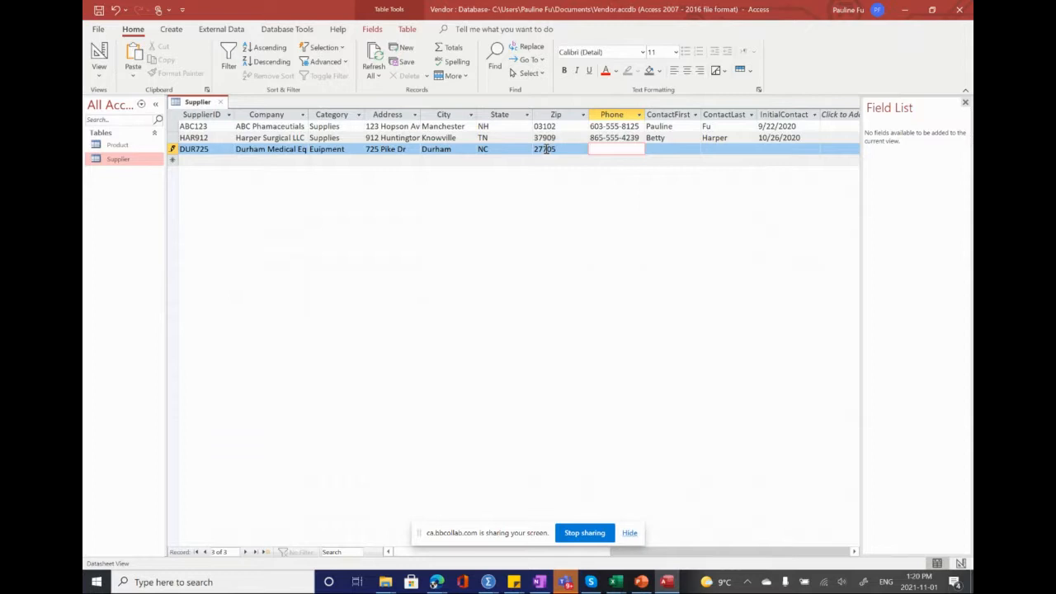
pyautogui.write('919-555-4226')
pyautogui.press('Tab')
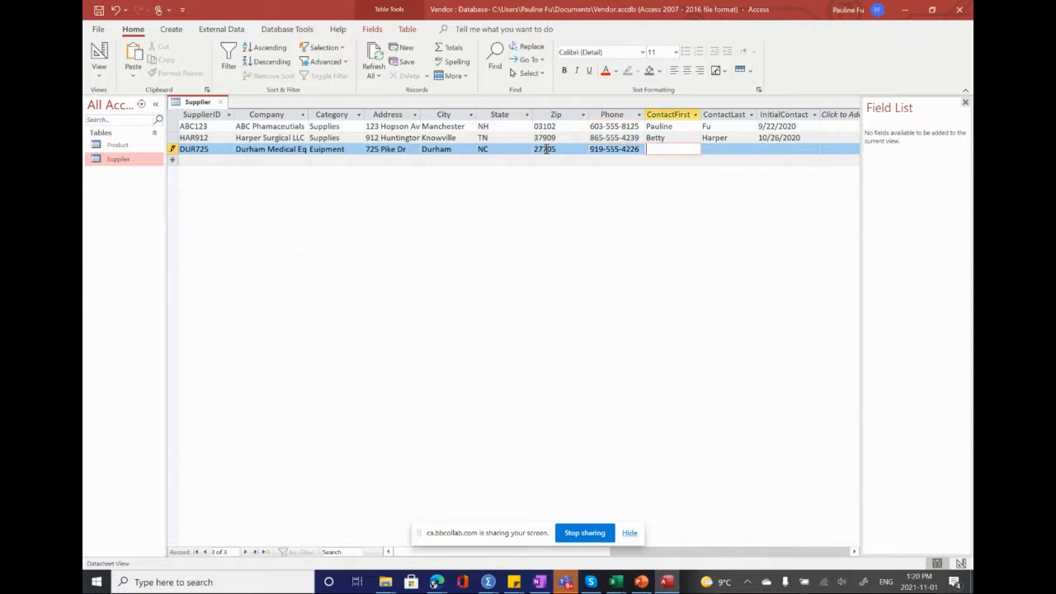
# Step: Fill in the contact's first and last name in the DUR725 record
pyautogui.press('Tab')
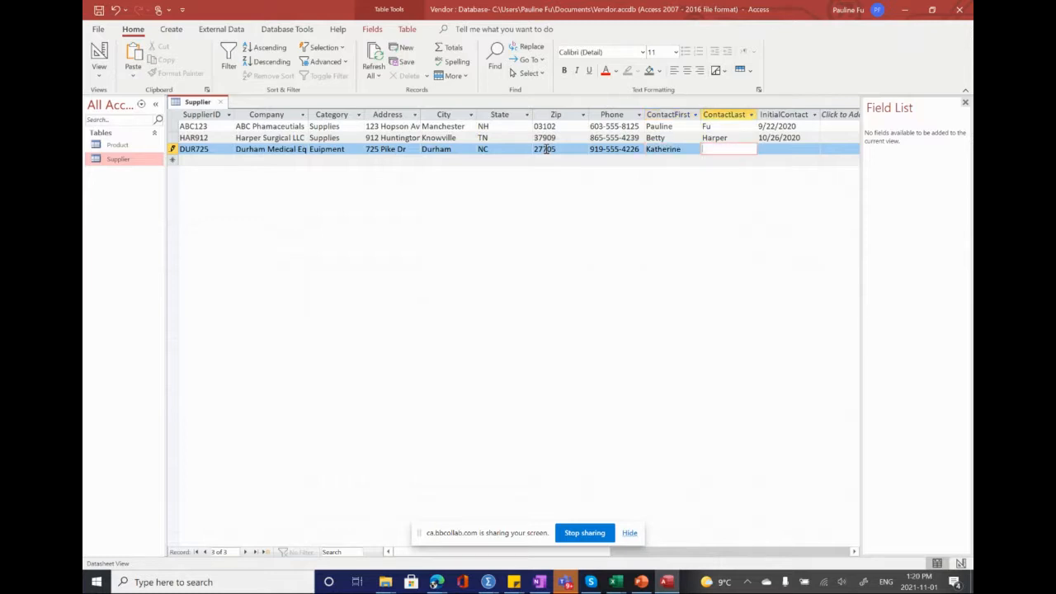
pyautogui.press('Tab')
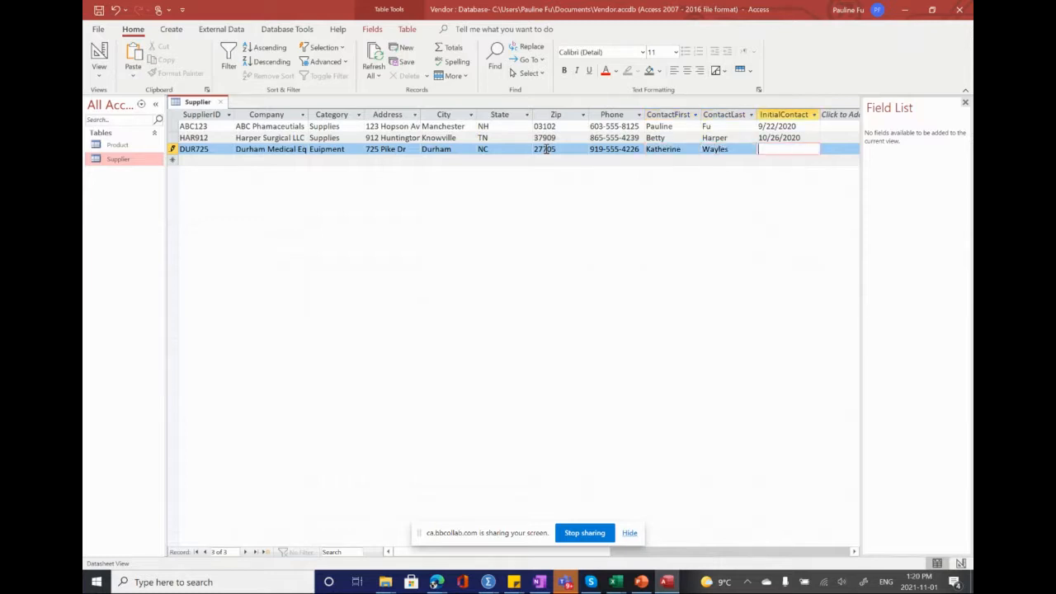
# Step: Enter 12/14/2020 as the initial contact date of the DUR725 record and move on to a new record
pyautogui.write('12/14/2020')
pyautogui.click(198, 162)
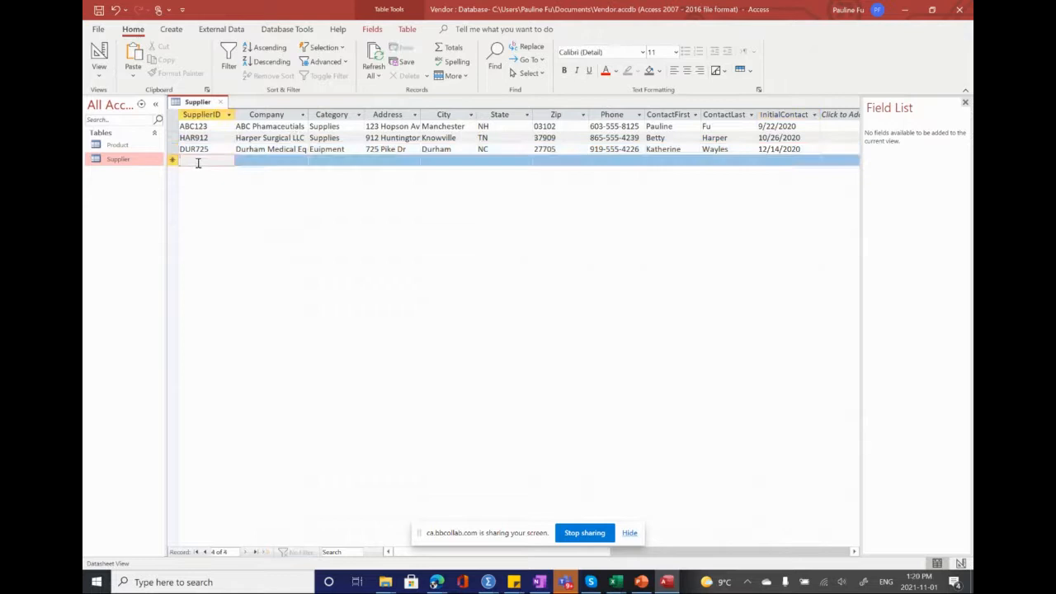
# Step: Start a supplier record with ID TEN247 and company Tenneka Labs, LLC
pyautogui.write('TEN347')
pyautogui.press('Tab')
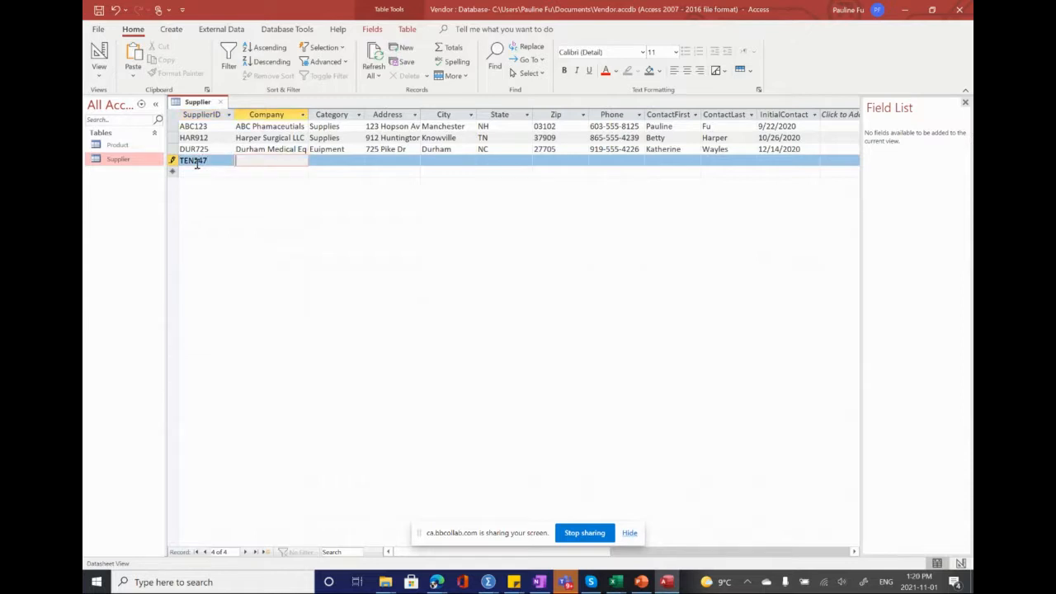
pyautogui.write('Tenneka Labs, LLC')
# Step: Set the category of the TEN247 record to Service and fill in its street address
pyautogui.click(338, 161)
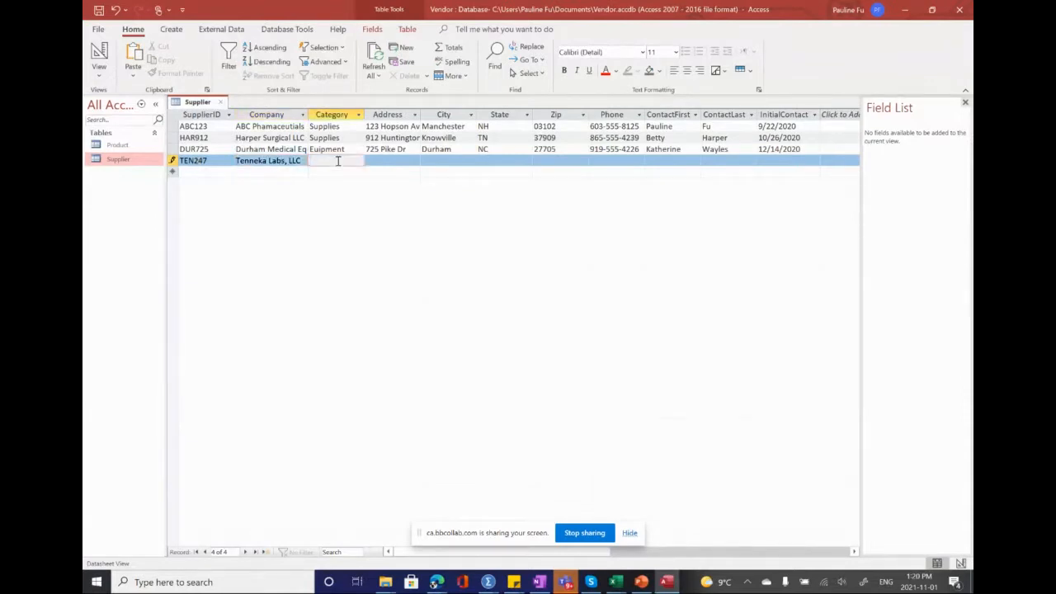
pyautogui.write('Service')
pyautogui.press('Tab')
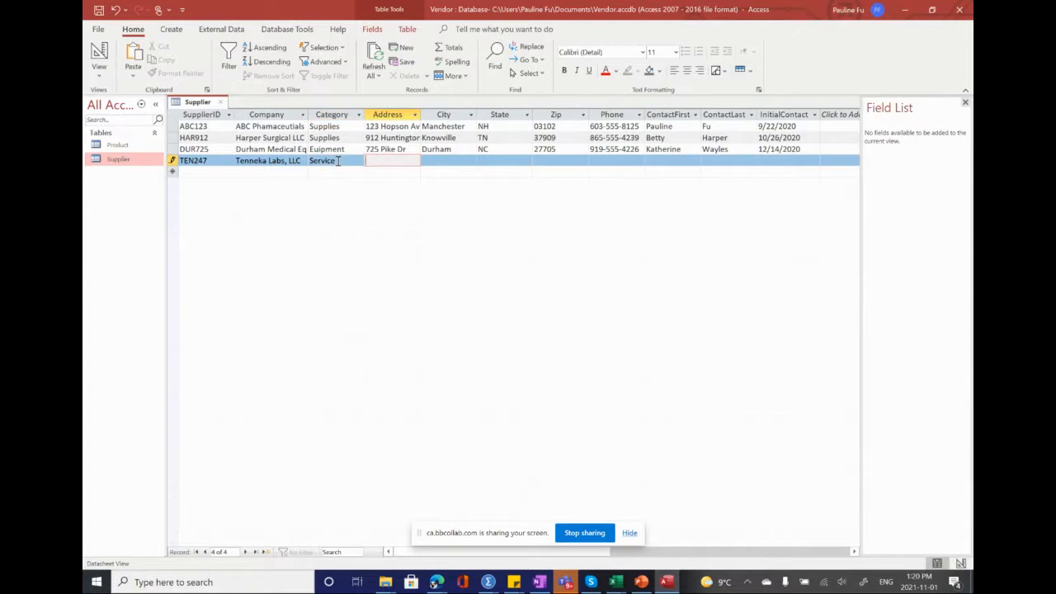
# Step: Enter Norcross as the city and GA as the state of the TEN247 record
pyautogui.click(451, 160)
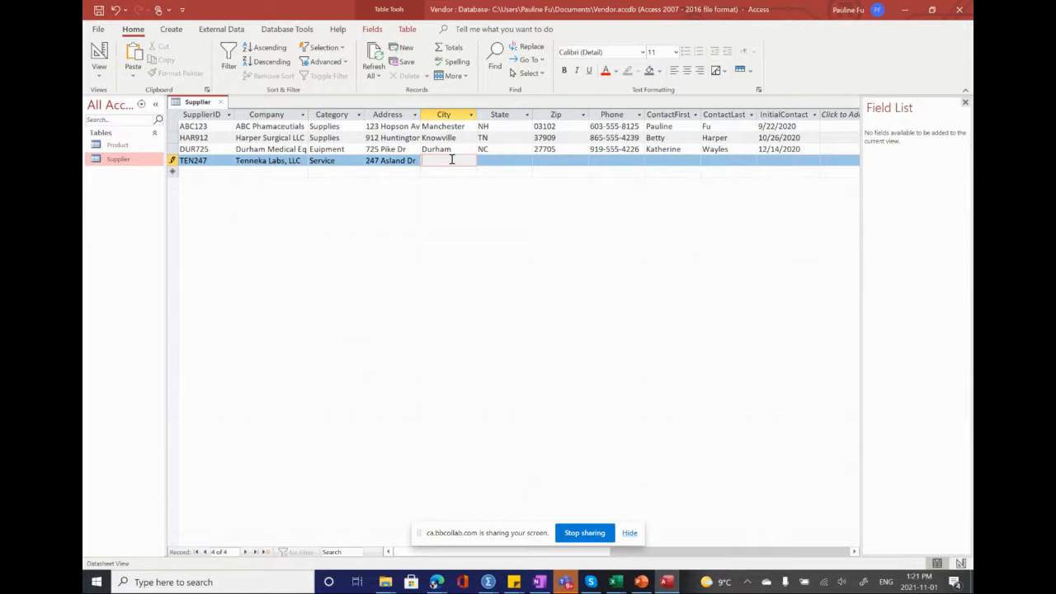
pyautogui.write('Norcross')
pyautogui.click(500, 161)
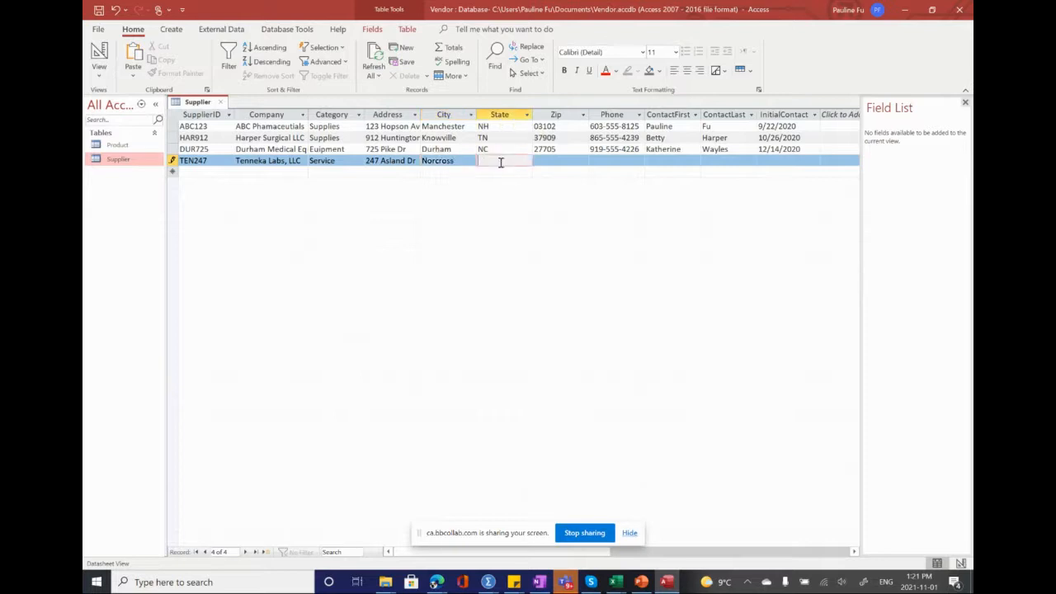
pyautogui.write('GA')
# Step: Fill in the ZIP code and phone number of the TEN247 record
pyautogui.click(564, 161)
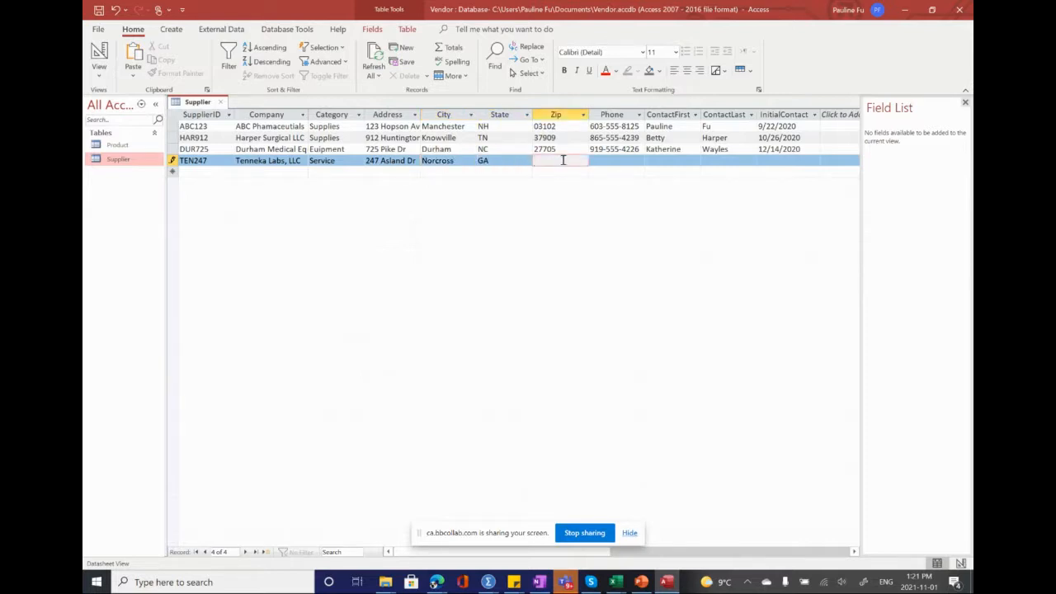
pyautogui.write('30071')
pyautogui.click(604, 160)
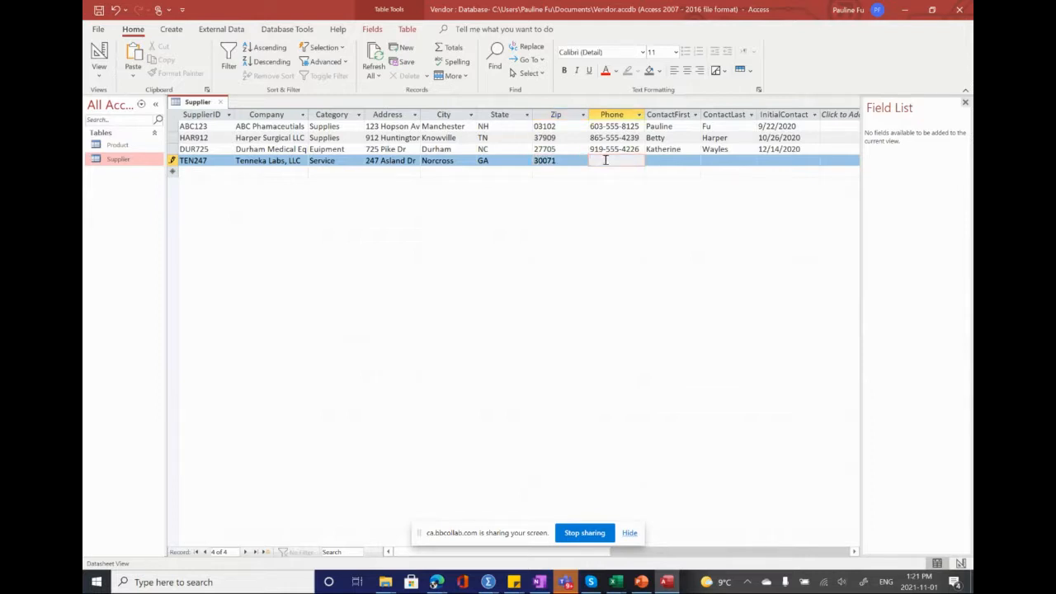
pyautogui.write('678-555-5392')
# Step: Fill in the contact's first and last name in the TEN247 record
pyautogui.click(679, 161)
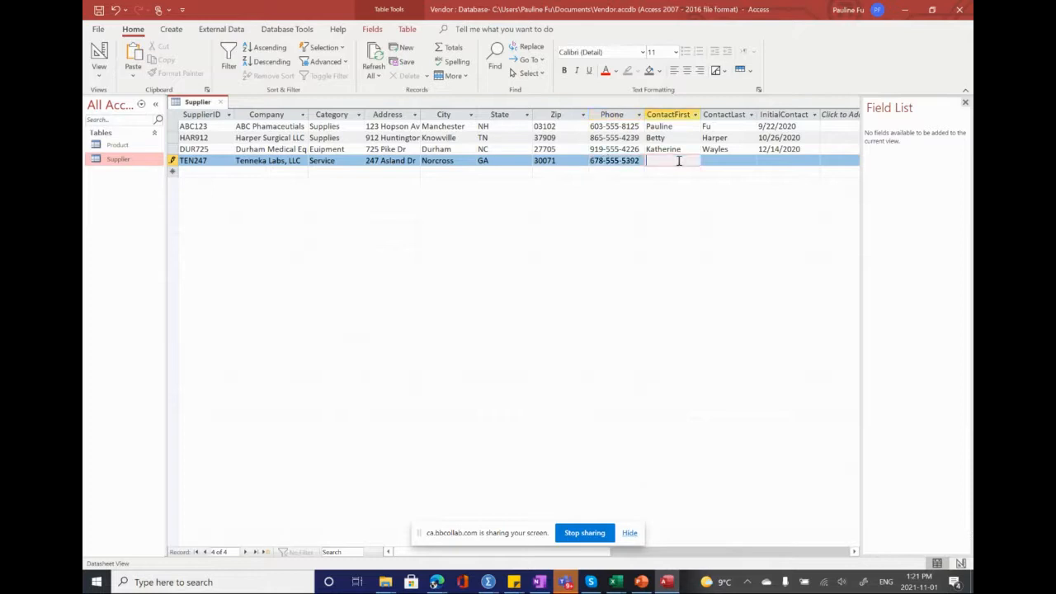
pyautogui.click(729, 164)
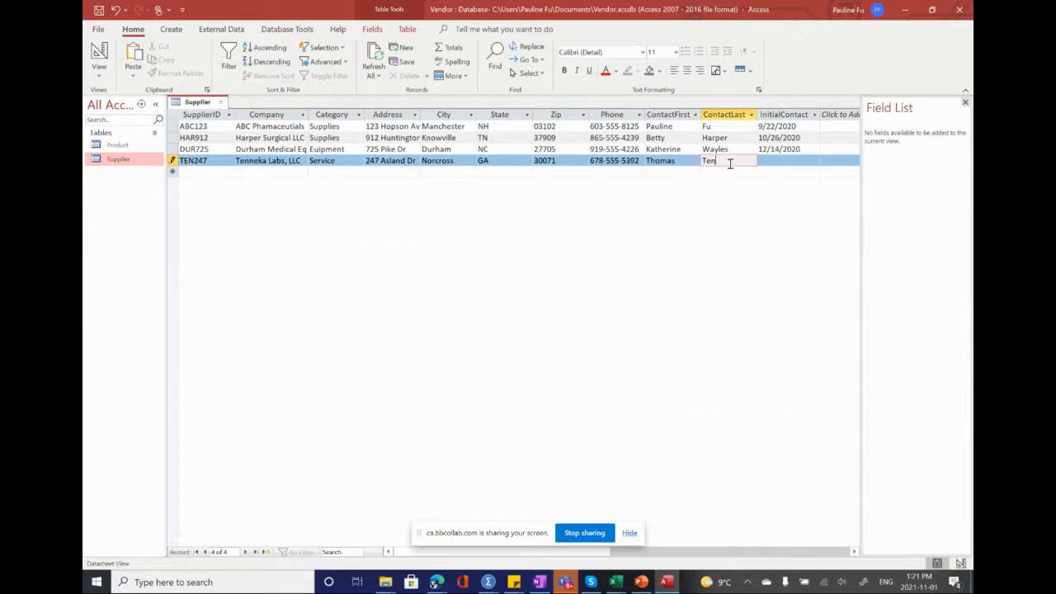
# Step: Enter 11/30/2020 as the initial contact date of the TEN247 record and move on to a new record
pyautogui.click(771, 162)
pyautogui.write('11/')
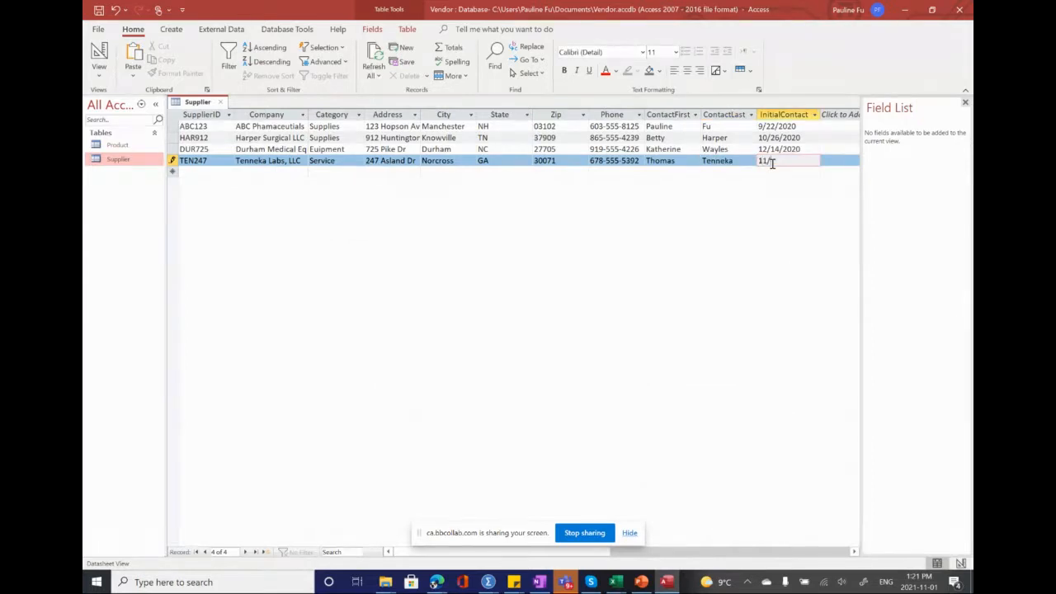
pyautogui.write('30/2020')
pyautogui.click(195, 173)
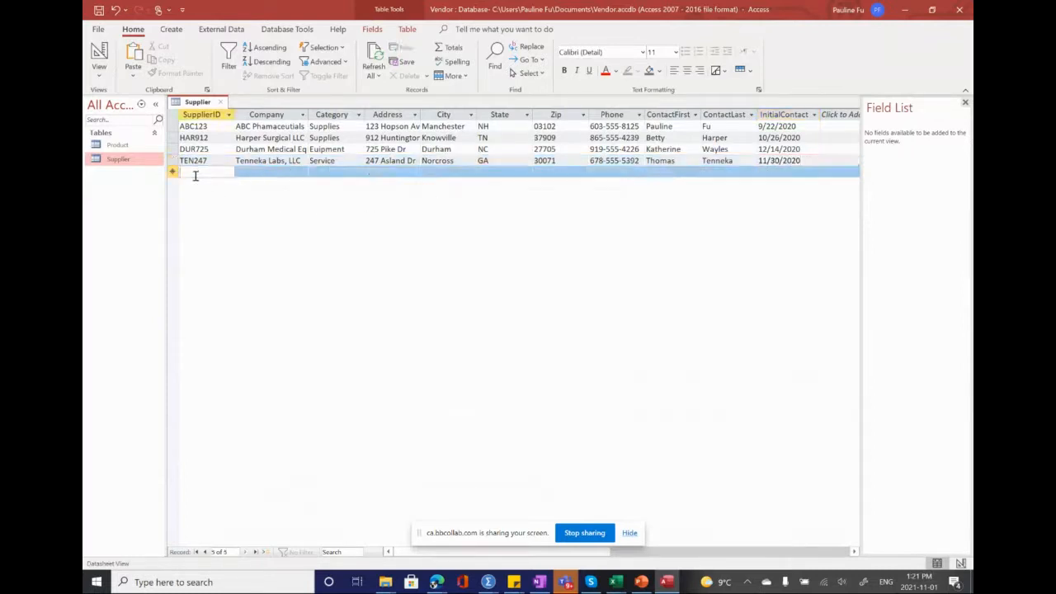
# Step: Start a supplier record with ID BAZ412 and company Bazarrack Enterprises
pyautogui.write('BAZ')
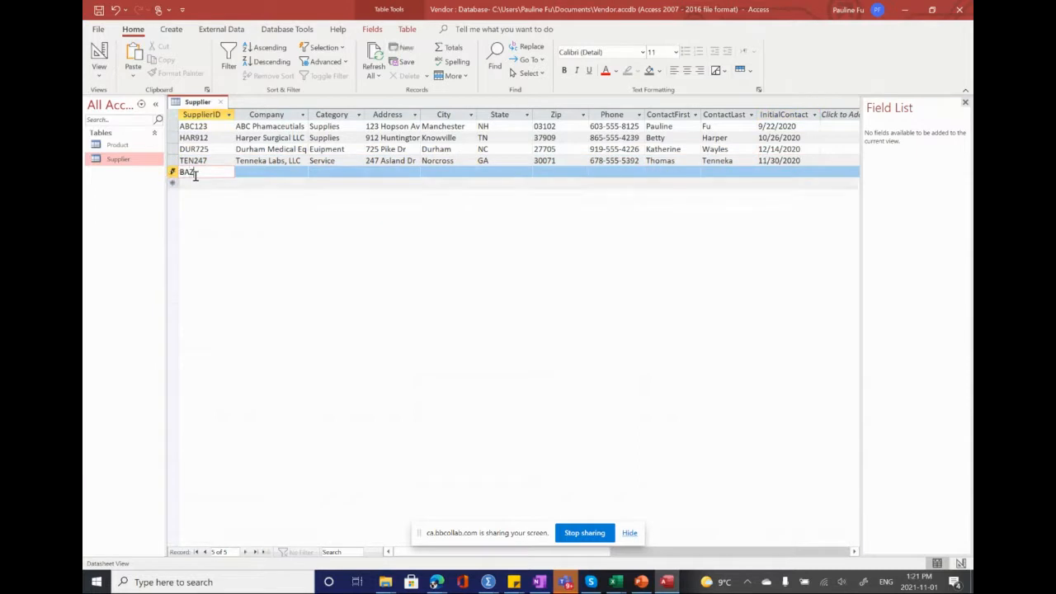
pyautogui.write('412')
pyautogui.press('Tab')
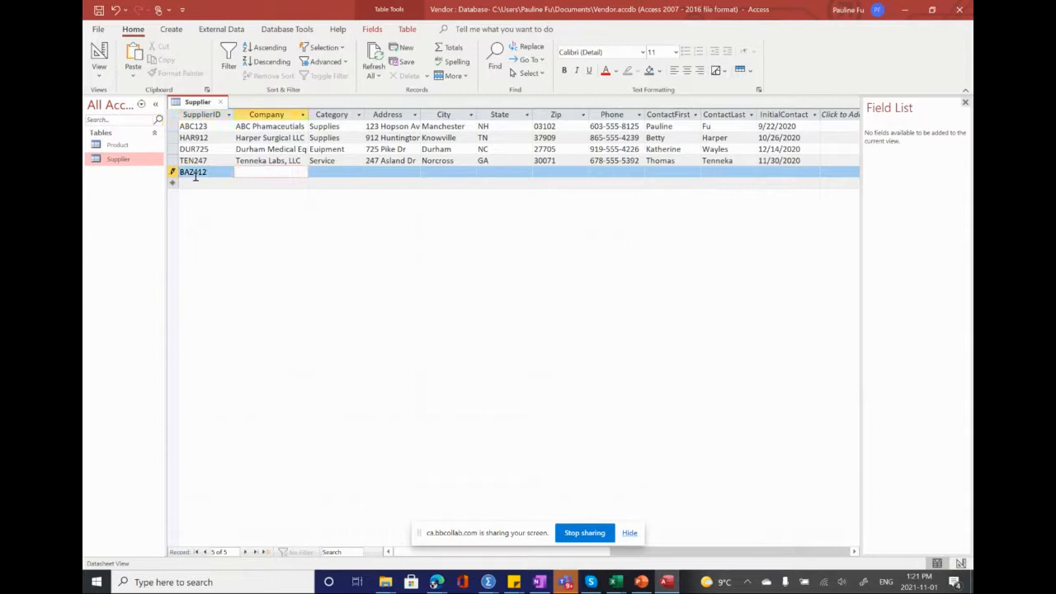
pyautogui.write('B')
pyautogui.write('azar')
pyautogui.write('rack E')
pyautogui.write('n')
pyautogui.write('terprises')
# Step: Set the category of the BAZ412 record to Suppliers and fill in its street address
pyautogui.click(333, 172)
pyautogui.write('Sup')
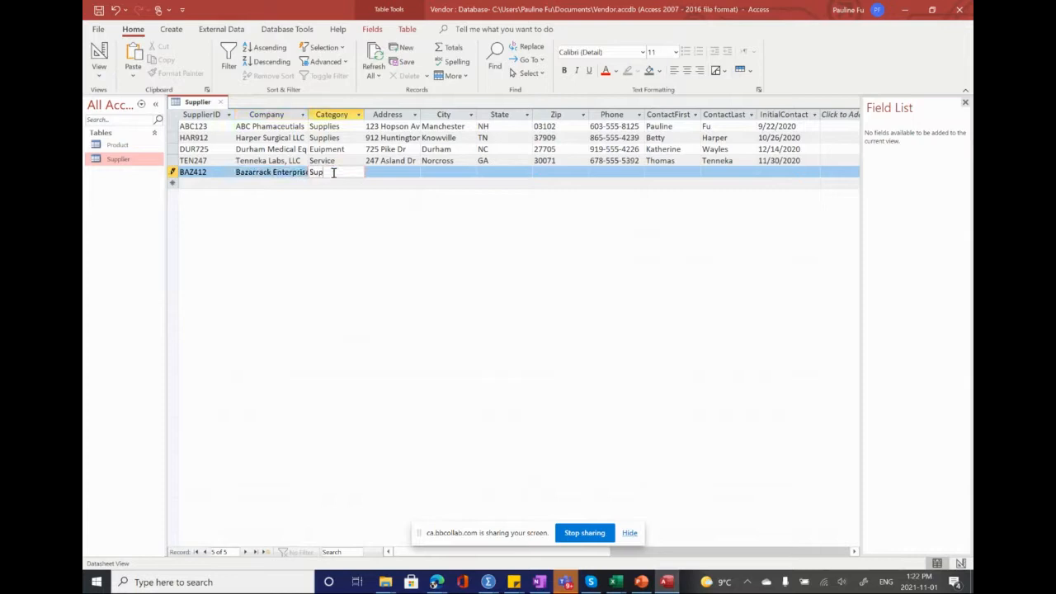
pyautogui.write('pliers')
pyautogui.click(376, 175)
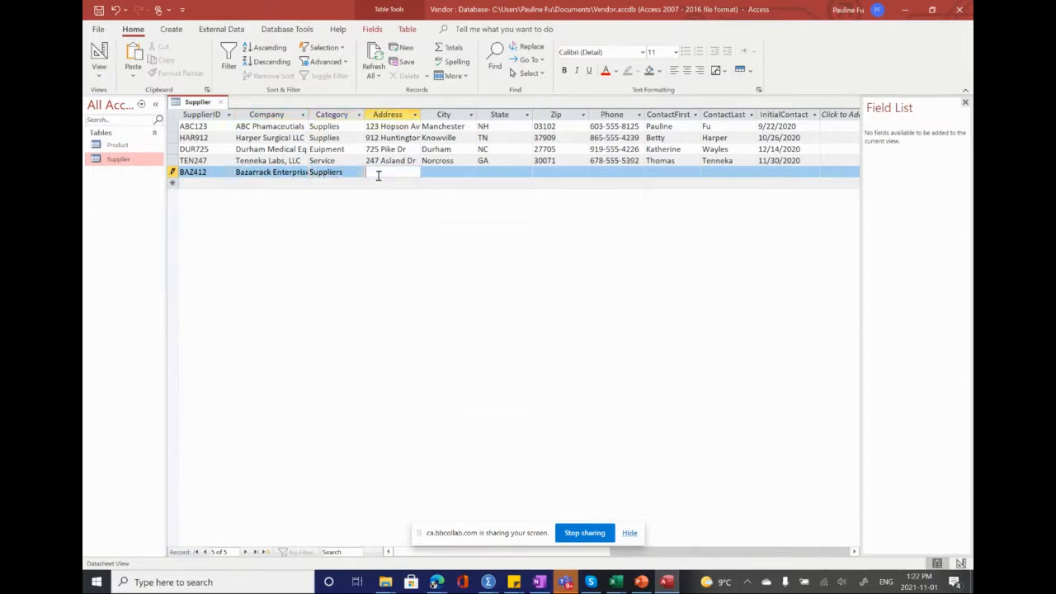
# Step: Enter Alpharetta as the city and GA as the state of the BAZ412 record
pyautogui.click(444, 173)
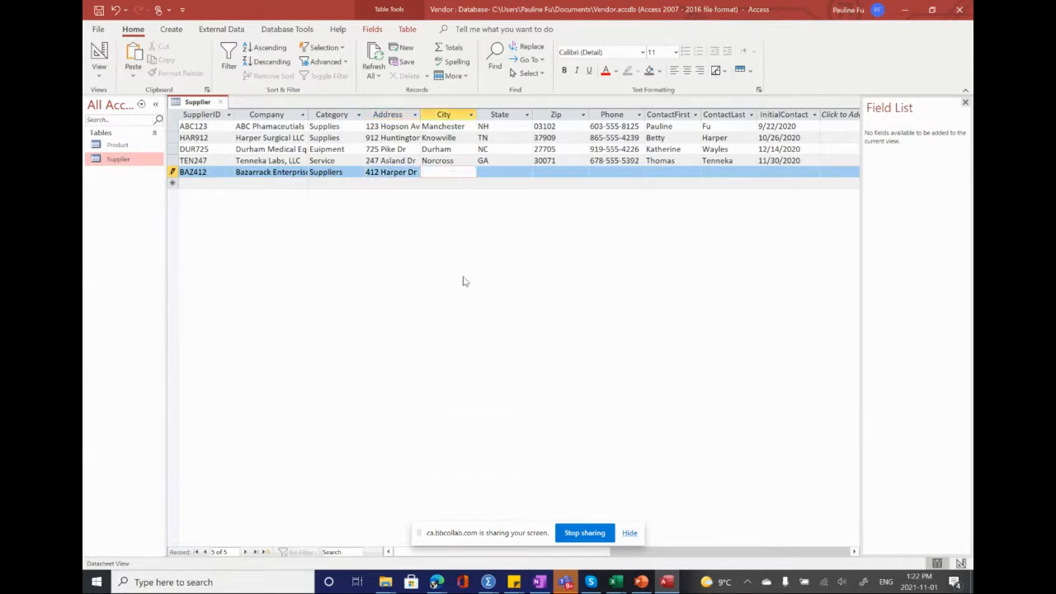
pyautogui.write('Alpharetta')
pyautogui.click(498, 171)
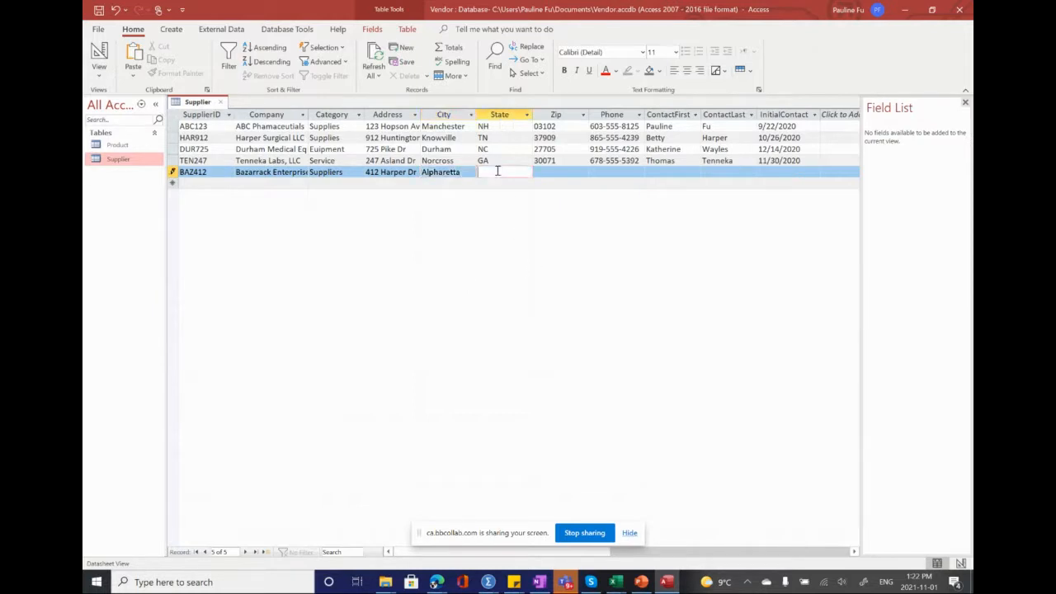
pyautogui.write('GA')
# Step: Fill in the ZIP code and phone number of the BAZ412 record
pyautogui.click(554, 172)
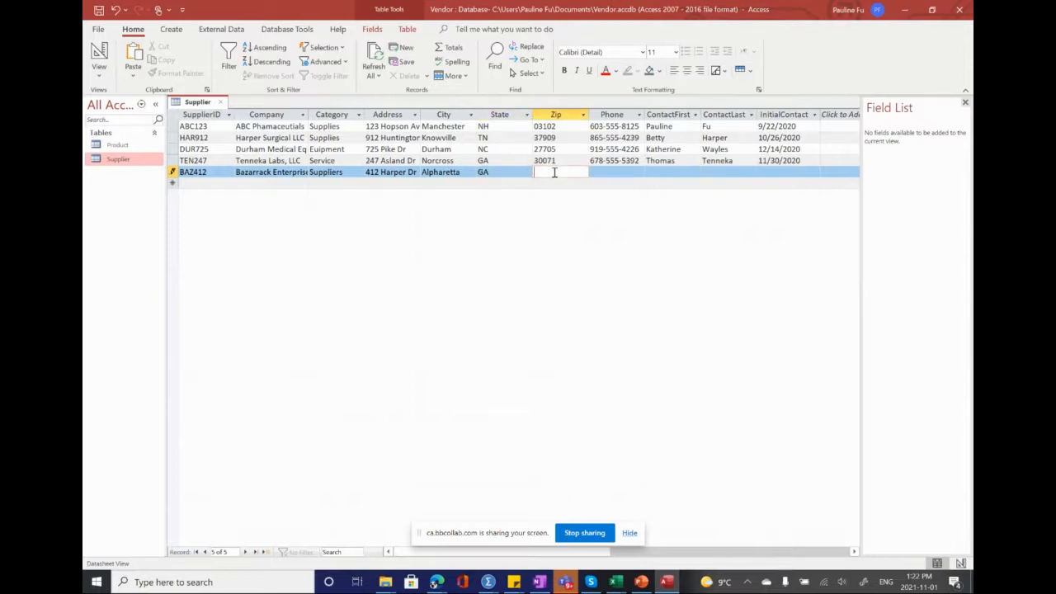
pyautogui.write('30004')
pyautogui.press('Tab')
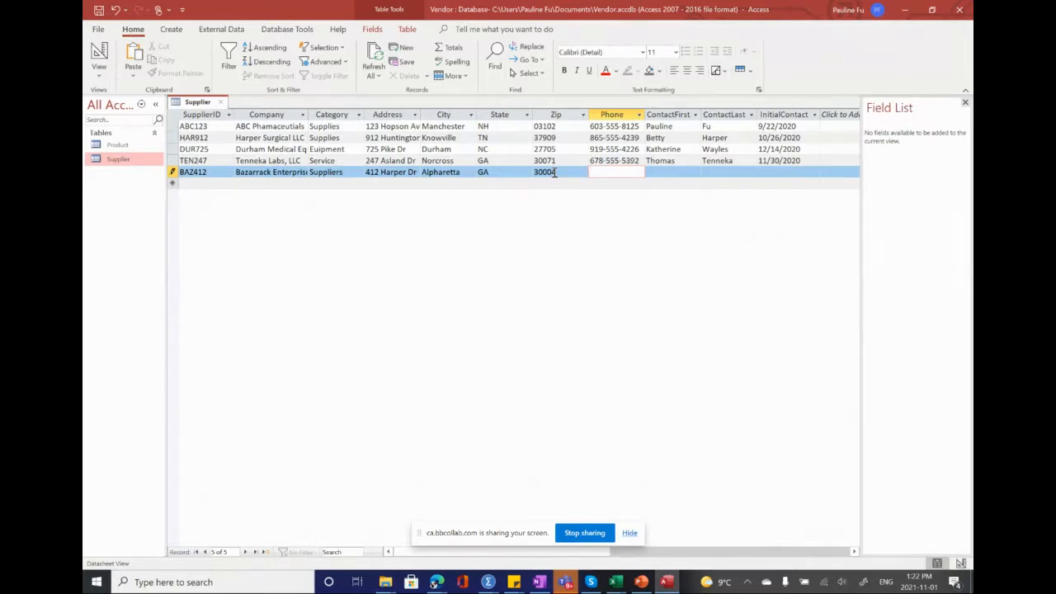
pyautogui.write('678-555-2201')
pyautogui.press('Tab')
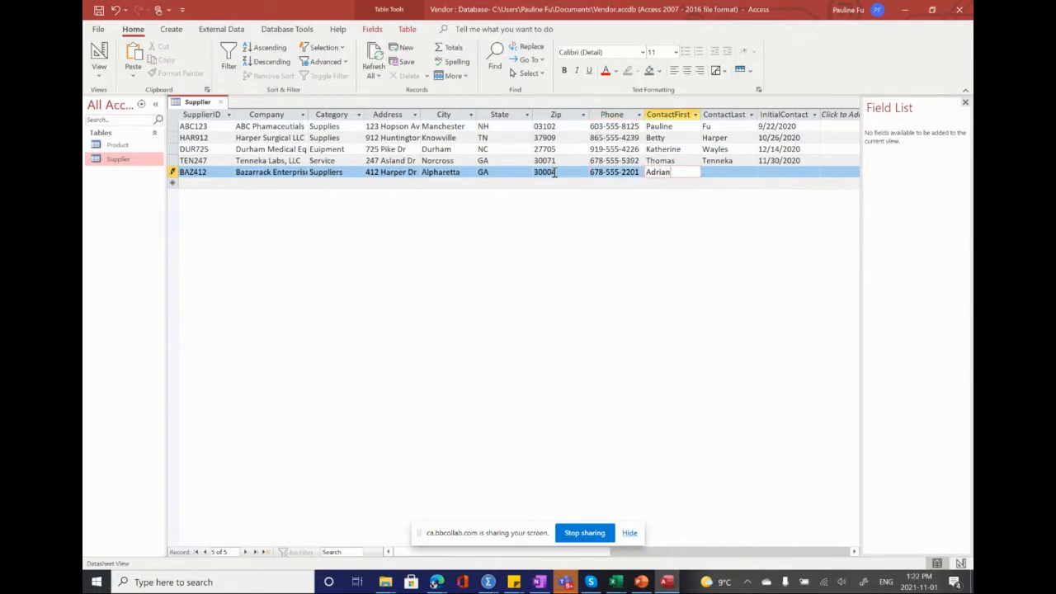
# Step: Fill in the contact's first and last name in the BAZ412 record
pyautogui.press('Tab')
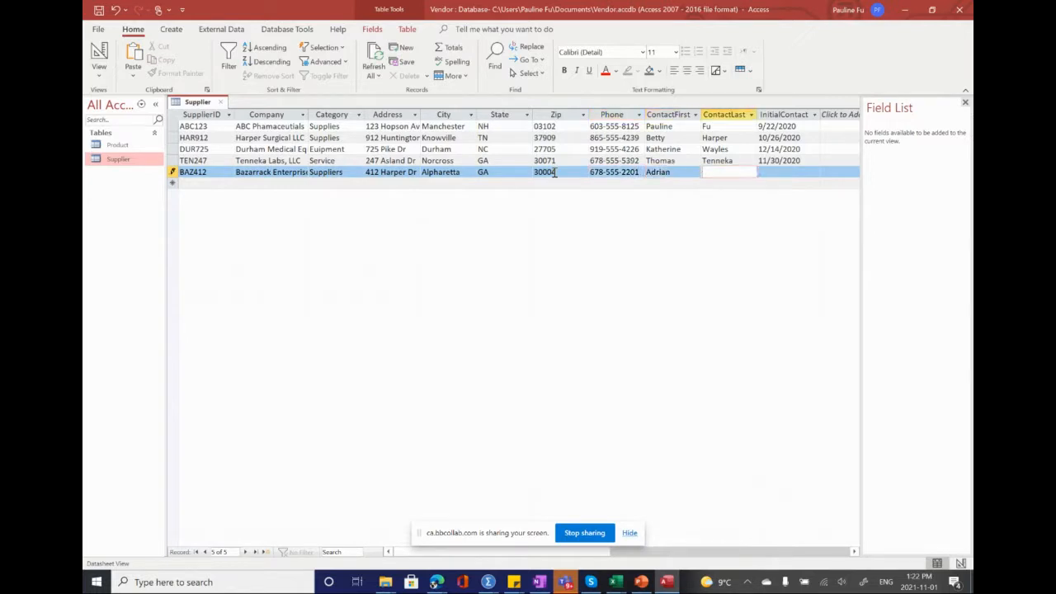
pyautogui.press('Tab')
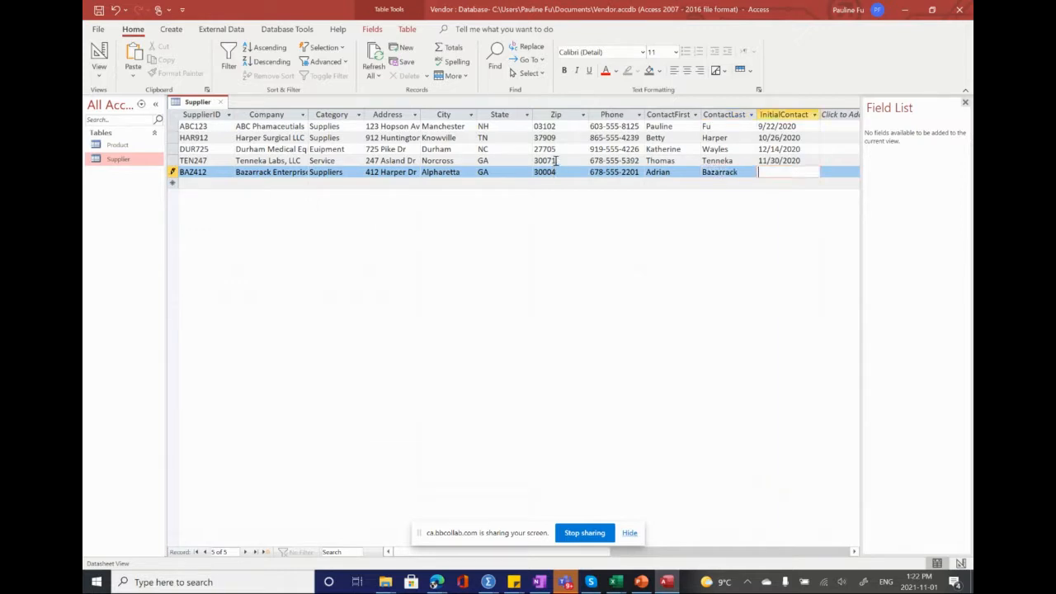
# Step: Enter 9/3/2020 as the initial contact date of the BAZ412 record
pyautogui.write('9/3/2020')
pyautogui.moveTo(435, 580)
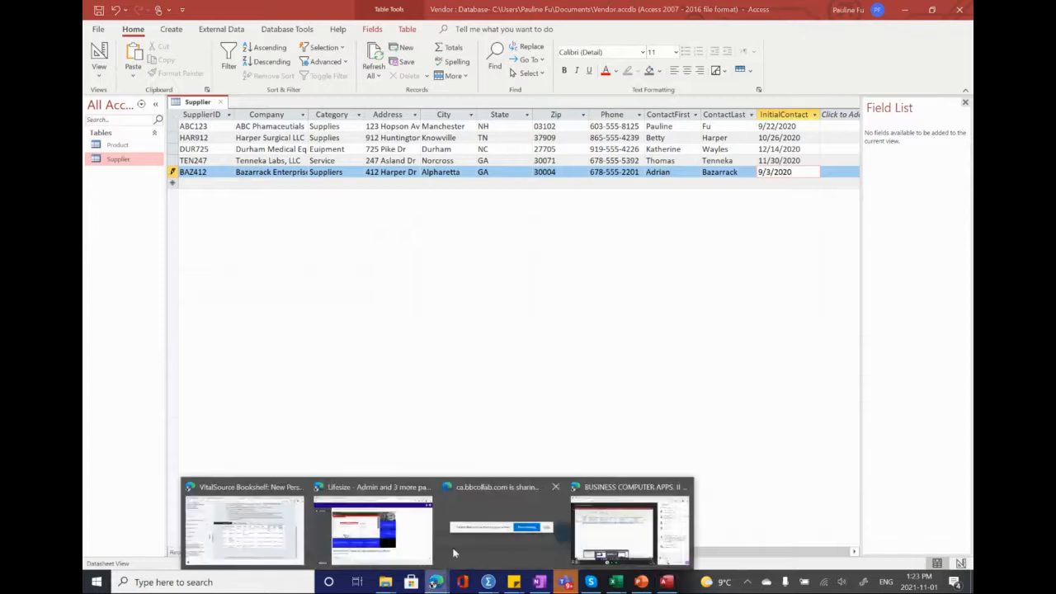
# Step: Switch to the VitalSource textbook and read step 13 on page AC 1-55 about copying the Business table records
pyautogui.click(243, 528)
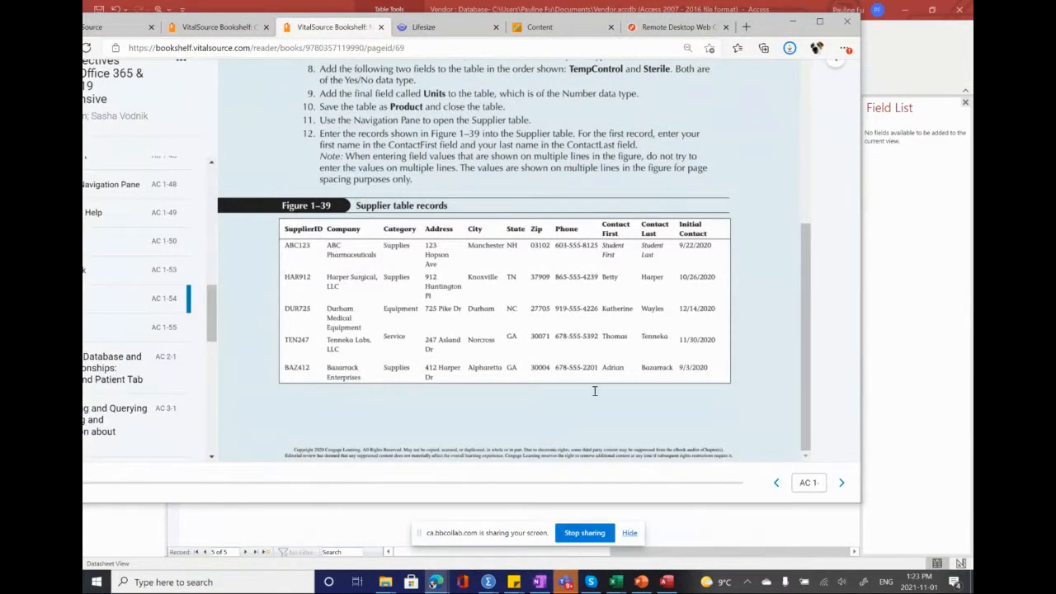
pyautogui.click(842, 485)
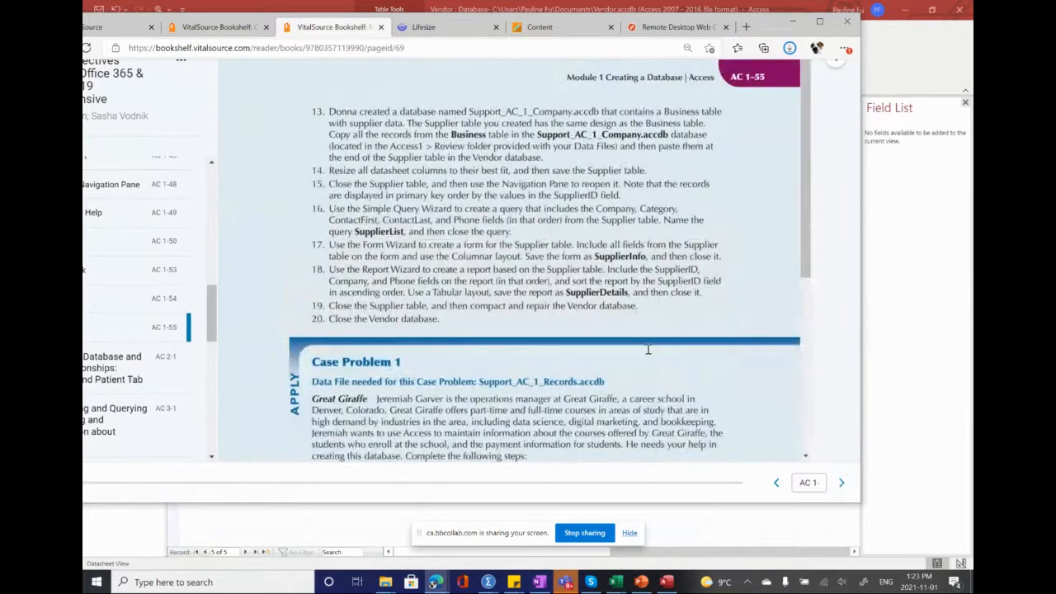
pyautogui.moveTo(329, 111); pyautogui.dragTo(538, 150)
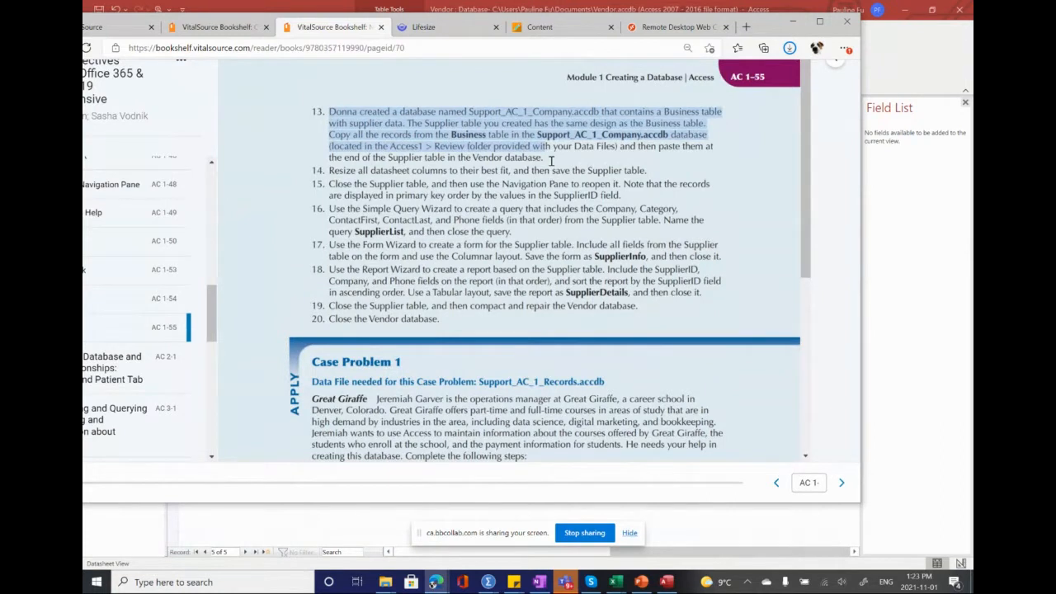
pyautogui.click(538, 136)
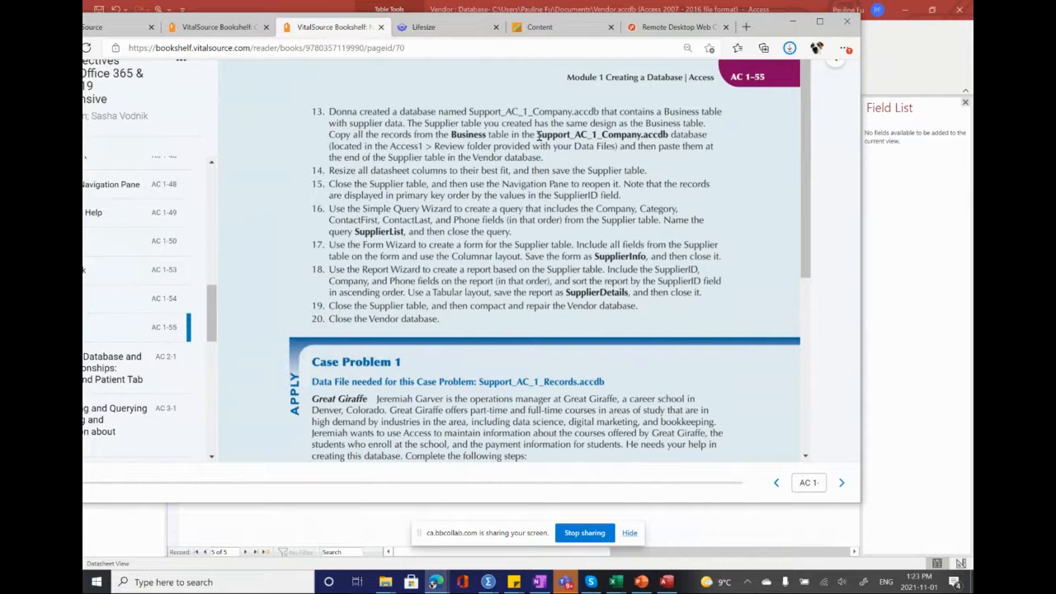
pyautogui.moveTo(537, 136); pyautogui.dragTo(674, 139)
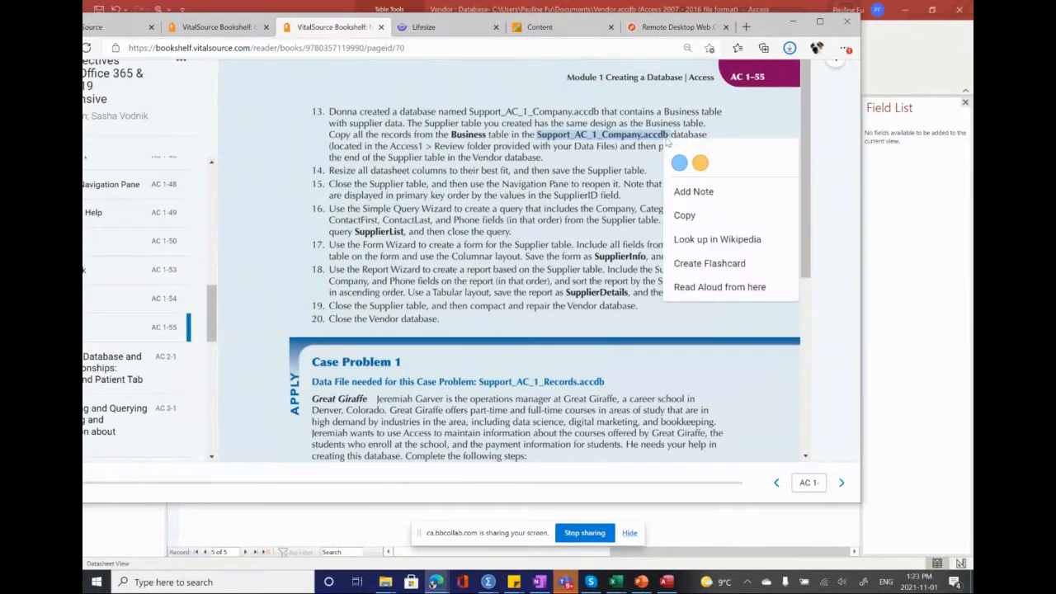
pyautogui.moveTo(451, 135); pyautogui.dragTo(483, 139)
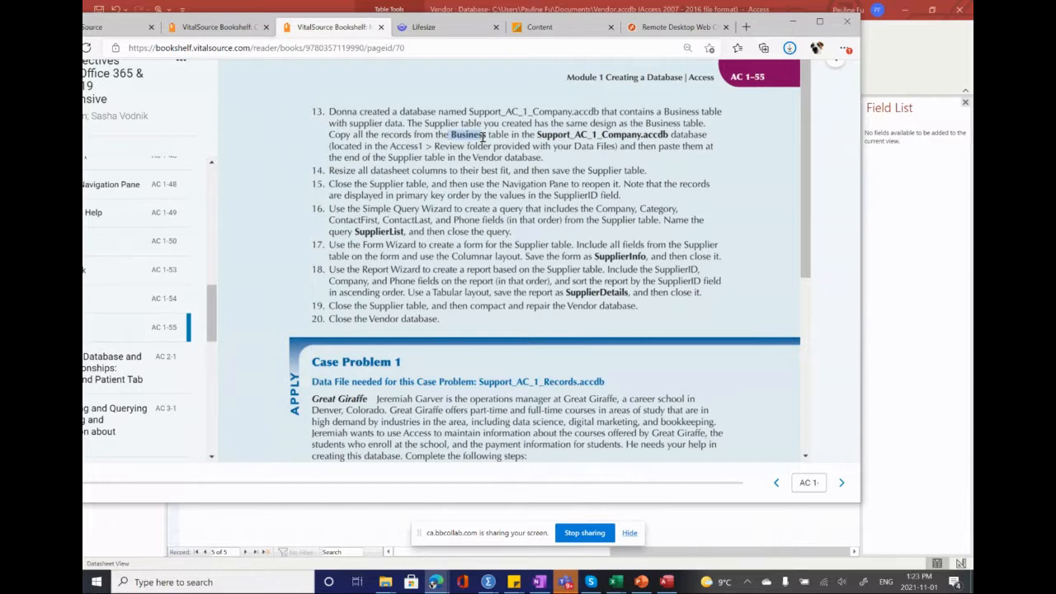
pyautogui.moveTo(483, 137); pyautogui.dragTo(489, 141)
# Step: Return to Access and bring up the file-opening dialog for browsing This PC
pyautogui.click(903, 217)
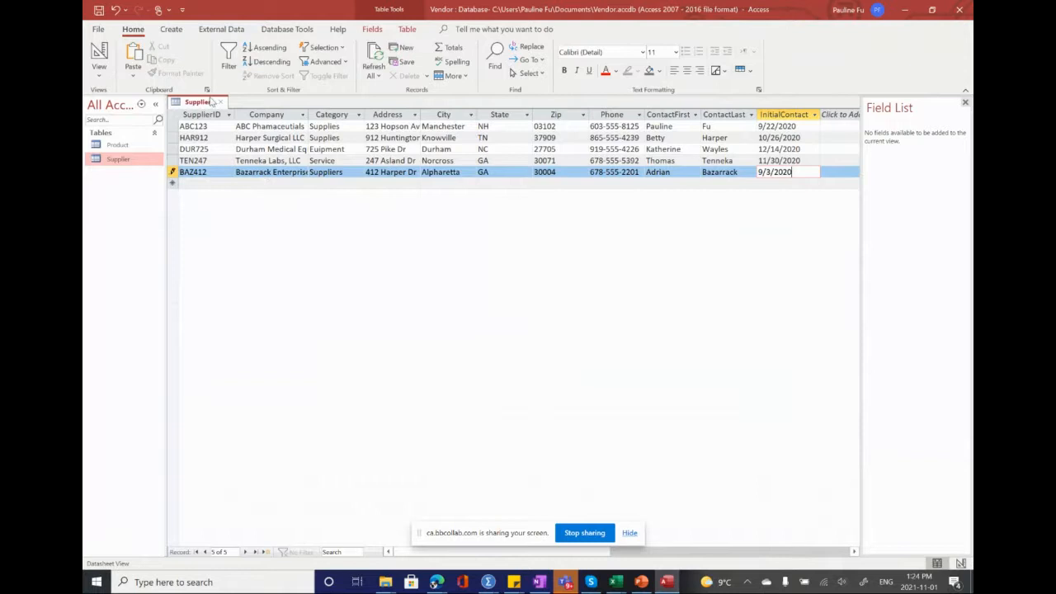
pyautogui.click(98, 32)
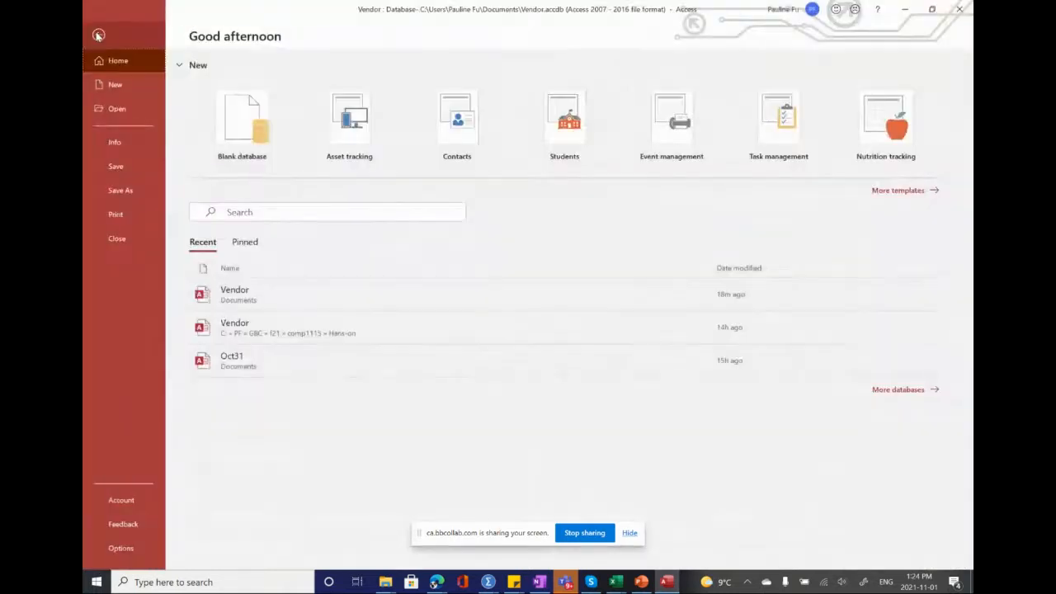
pyautogui.click(117, 109)
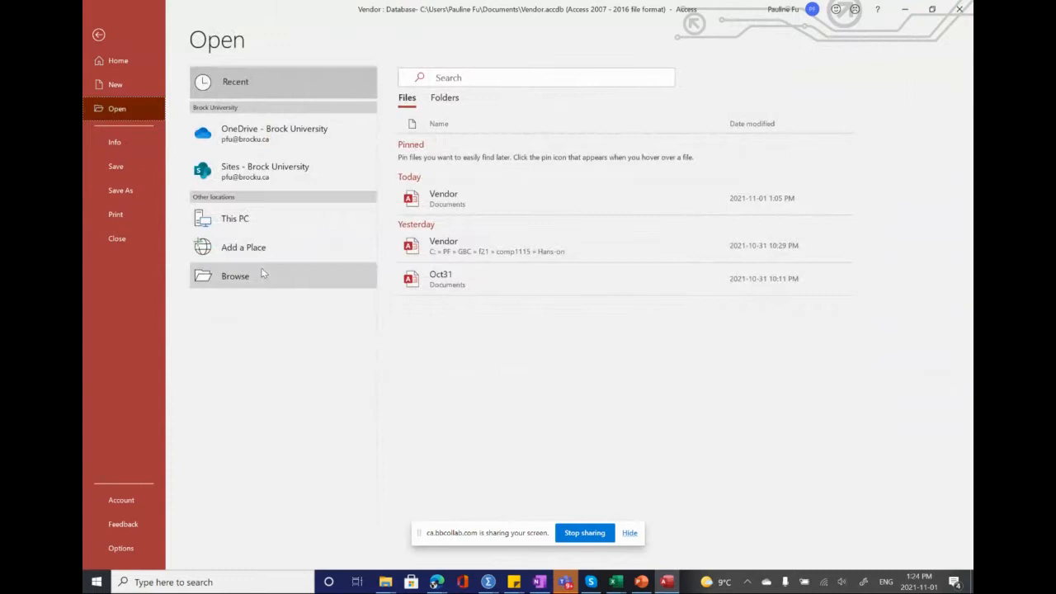
pyautogui.doubleClick(244, 220)
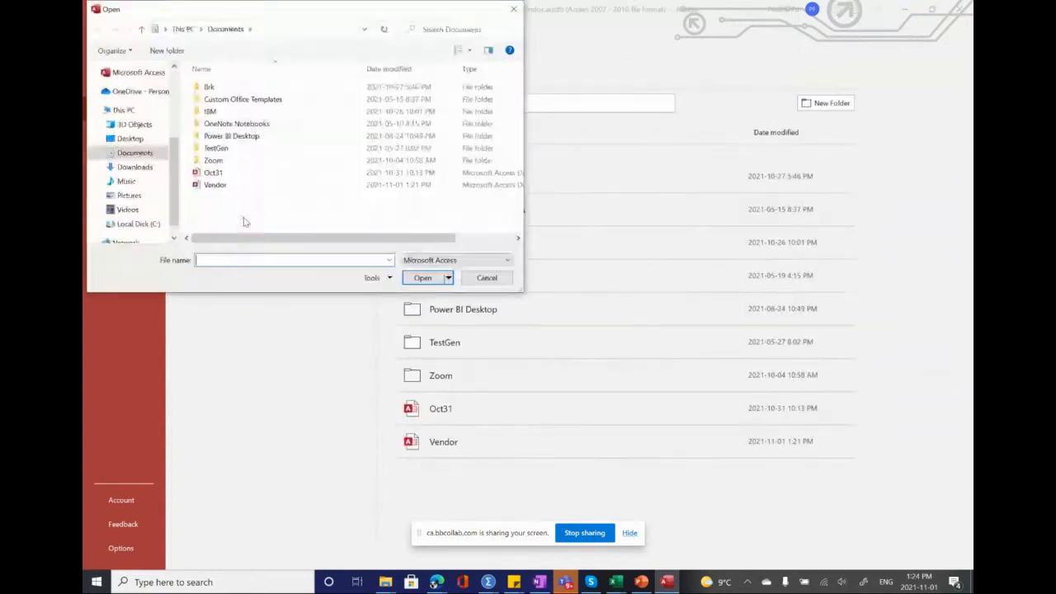
# Step: Browse on Local Disk (C:) to the folder PF\GBC\f21\comp1115
pyautogui.click(153, 223)
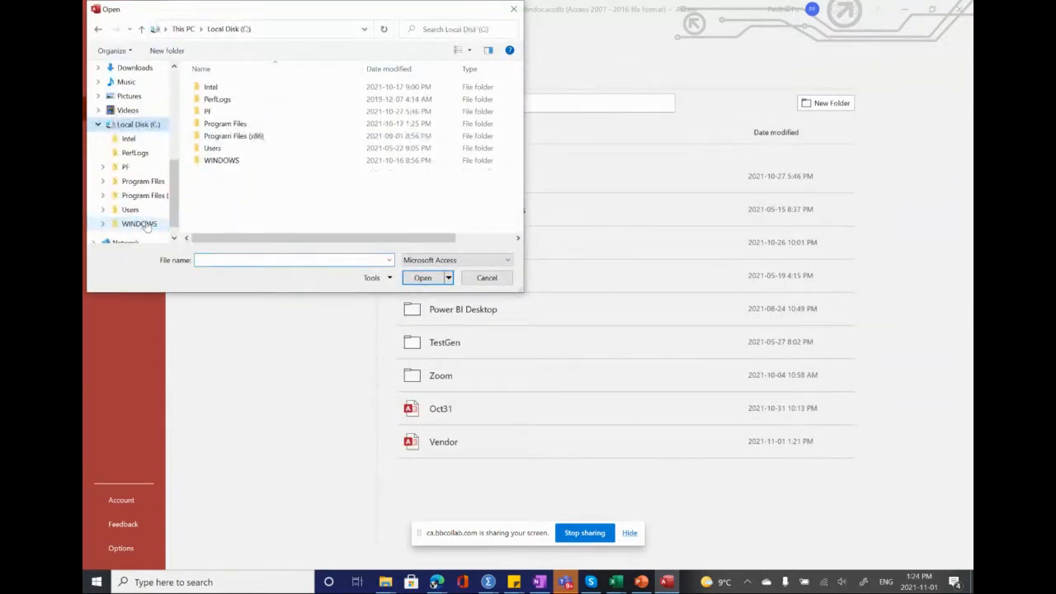
pyautogui.rightClick(202, 114)
pyautogui.click(201, 114)
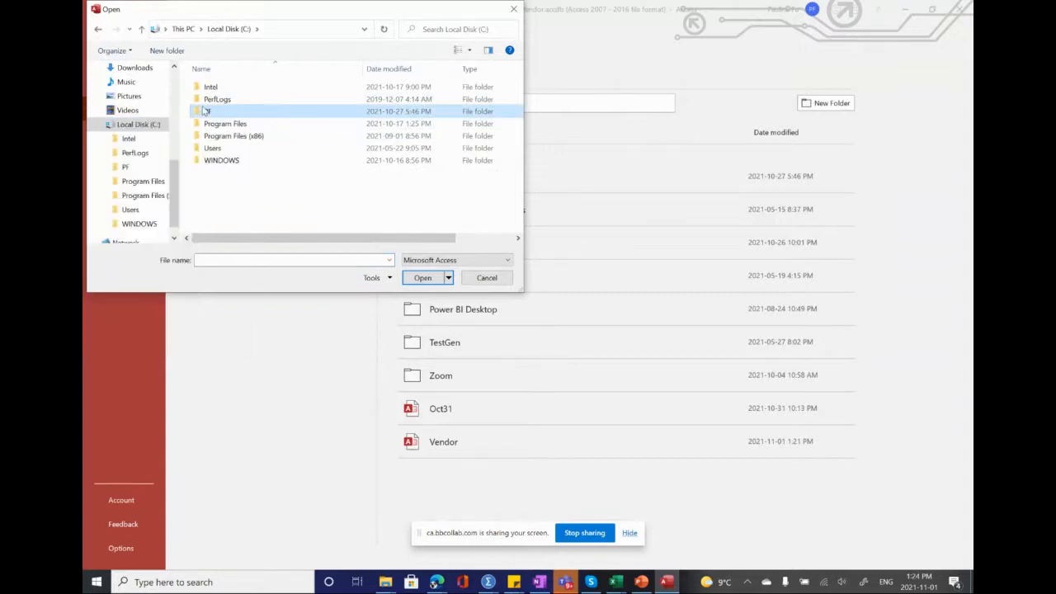
pyautogui.doubleClick(202, 114)
pyautogui.doubleClick(202, 99)
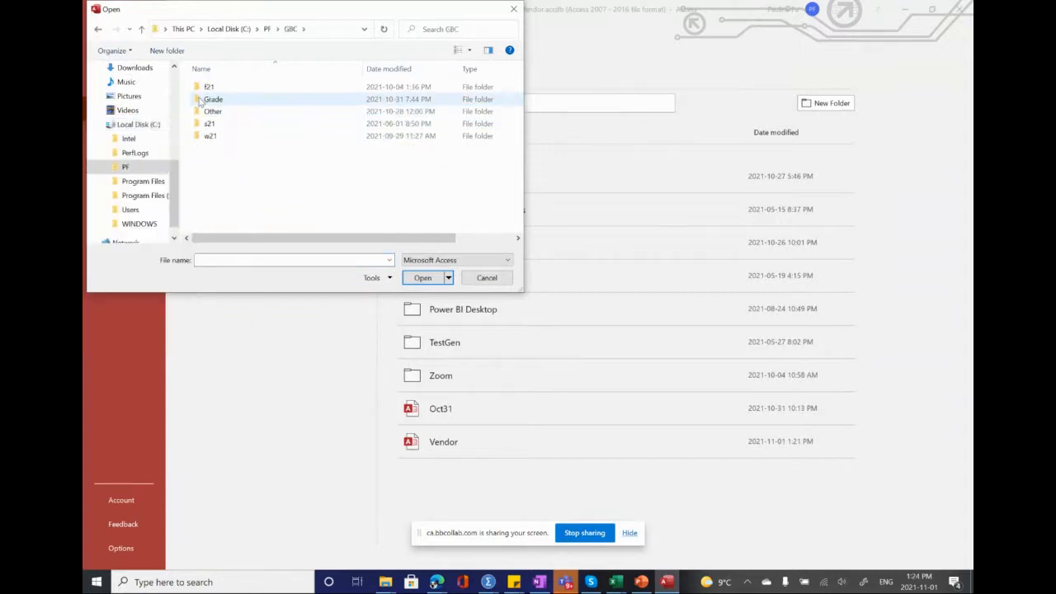
pyautogui.click(201, 88)
pyautogui.doubleClick(200, 89)
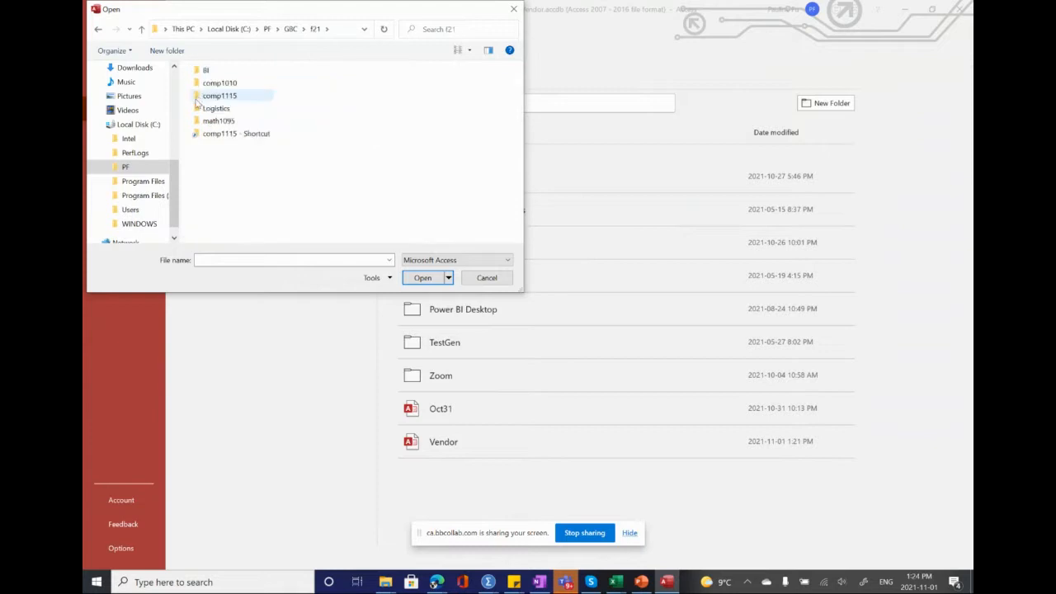
pyautogui.doubleClick(198, 97)
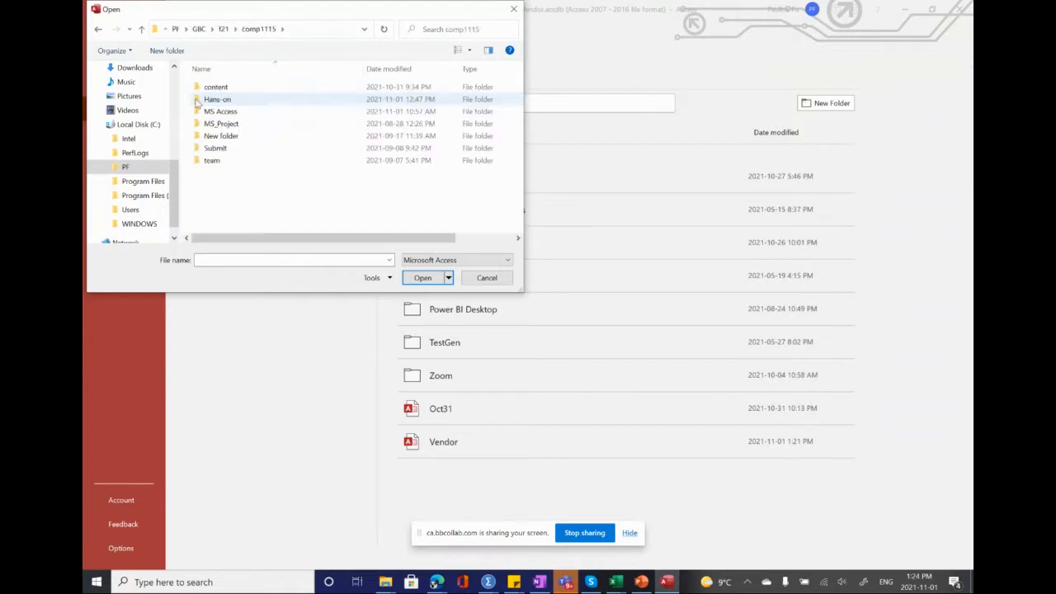
# Step: Go into the Review folder under MS Access\AccessModule1to4DataFiles\Access1
pyautogui.doubleClick(201, 112)
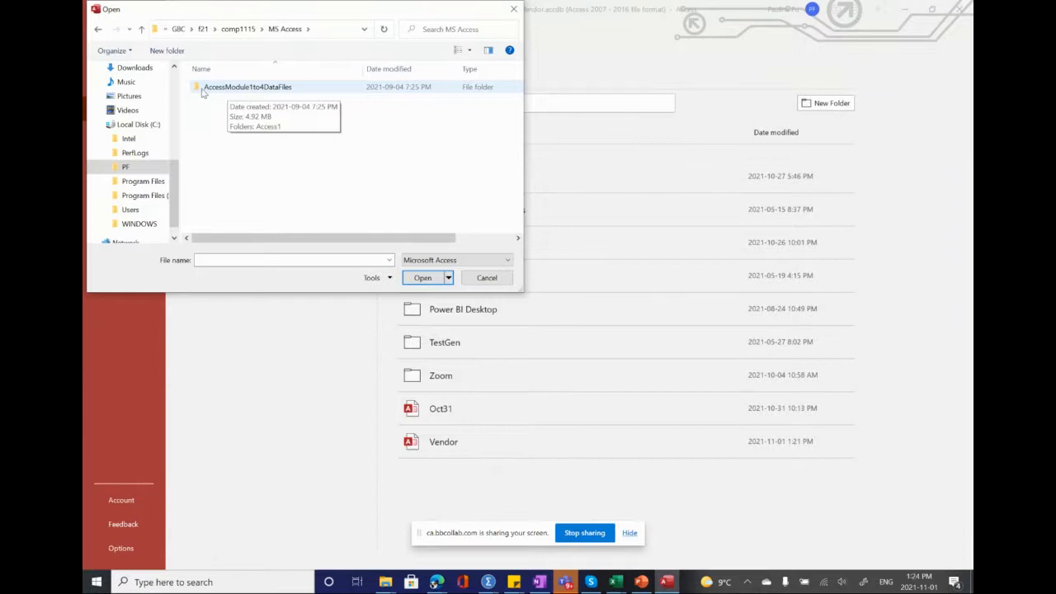
pyautogui.click(201, 92)
pyautogui.doubleClick(201, 91)
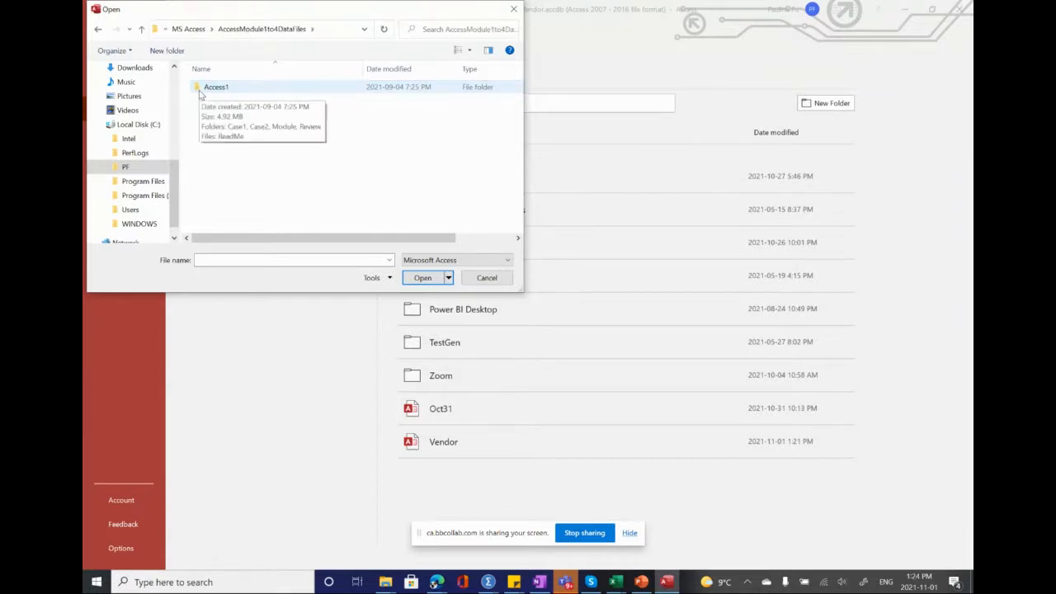
pyautogui.doubleClick(206, 88)
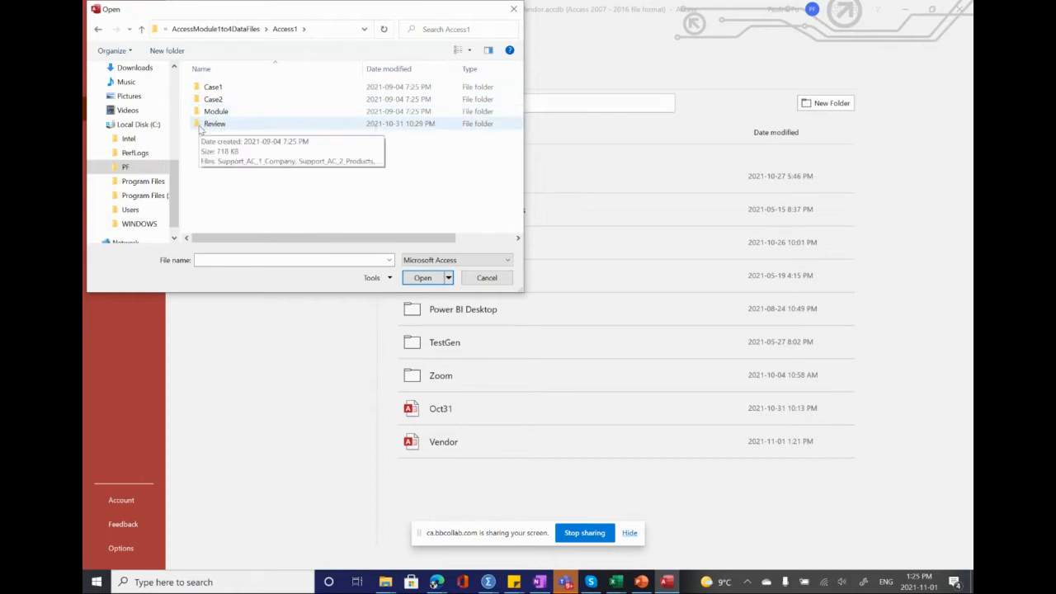
pyautogui.click(199, 127)
pyautogui.doubleClick(199, 128)
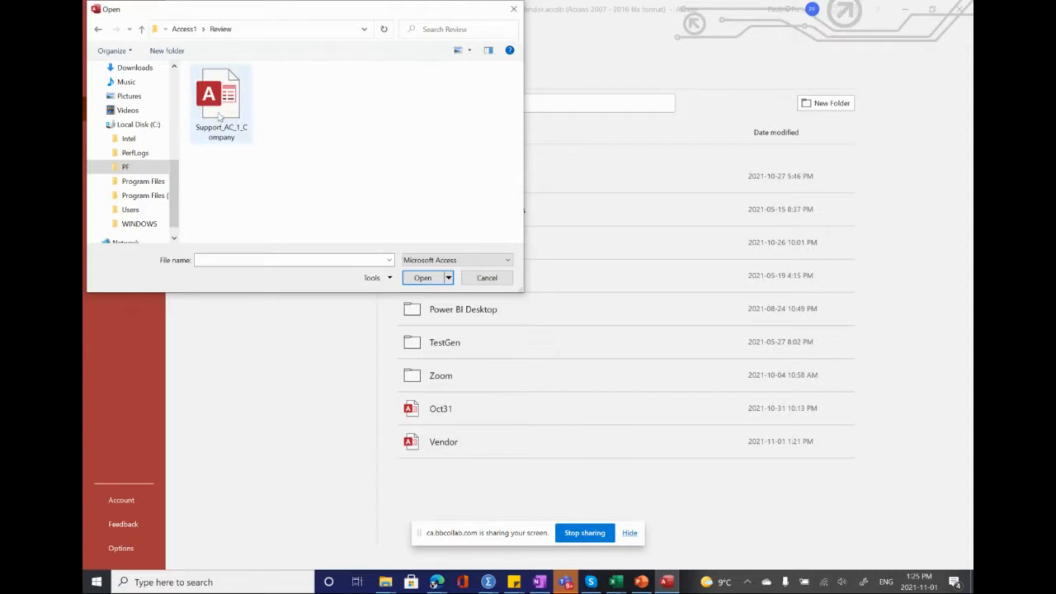
# Step: Open the Support_AC_1_Company database, saving the Supplier table's layout changes, and open its Business table
pyautogui.doubleClick(219, 117)
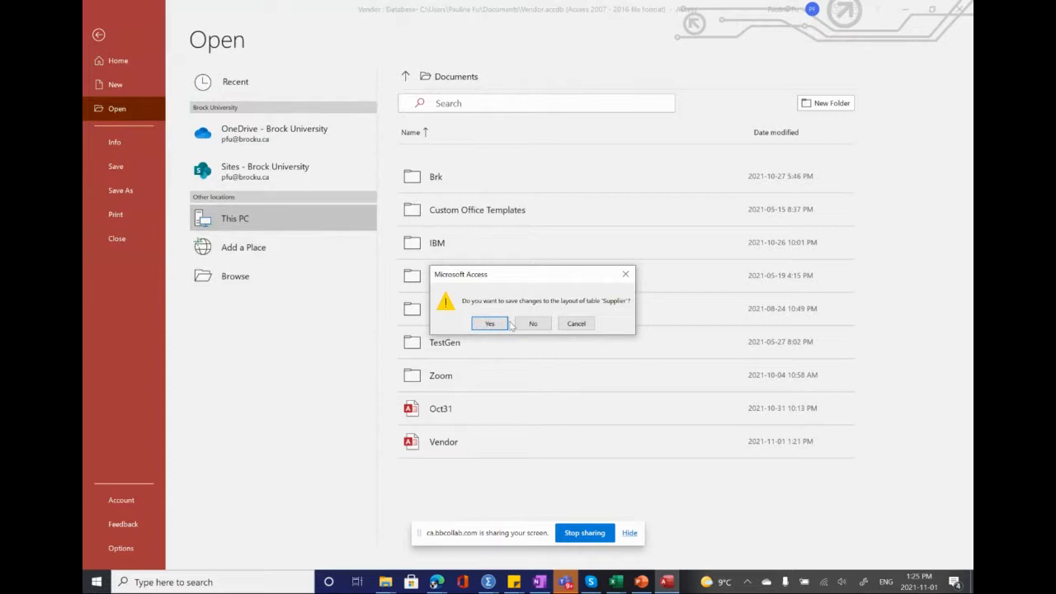
pyautogui.click(493, 325)
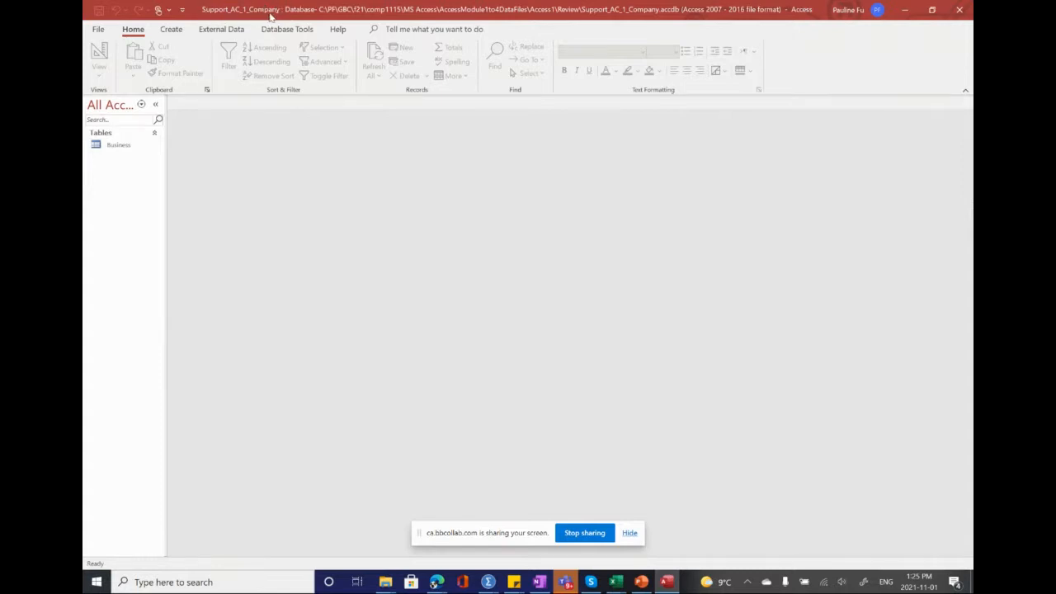
pyautogui.click(104, 147)
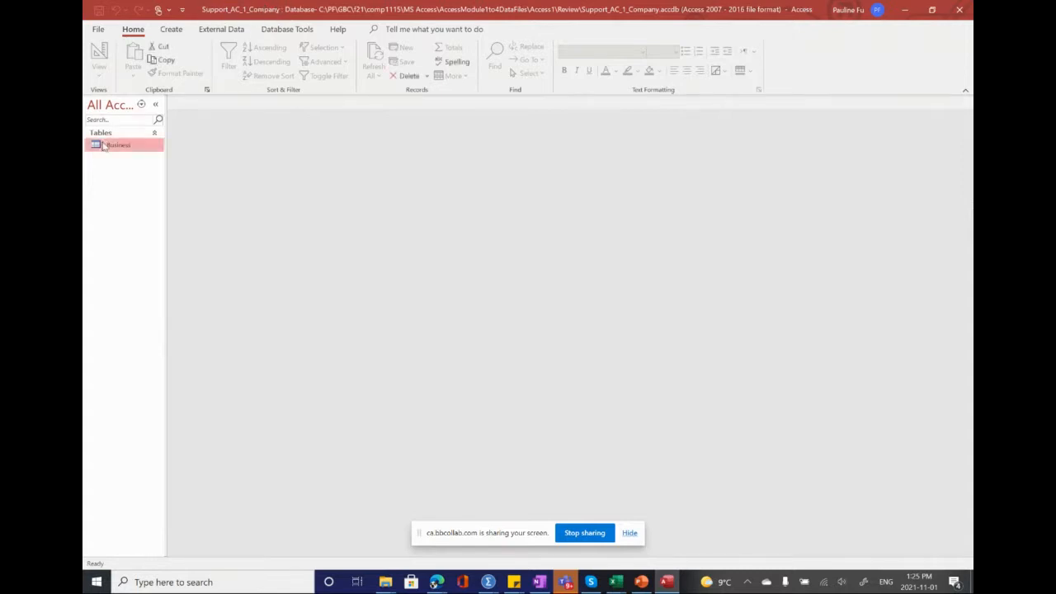
pyautogui.doubleClick(104, 147)
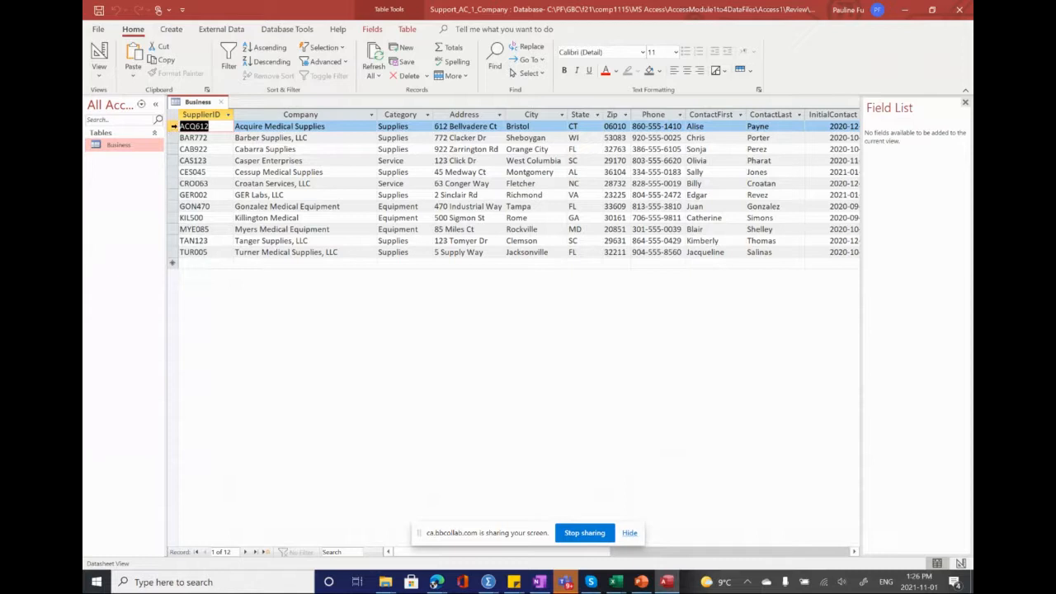
pyautogui.click(173, 126)
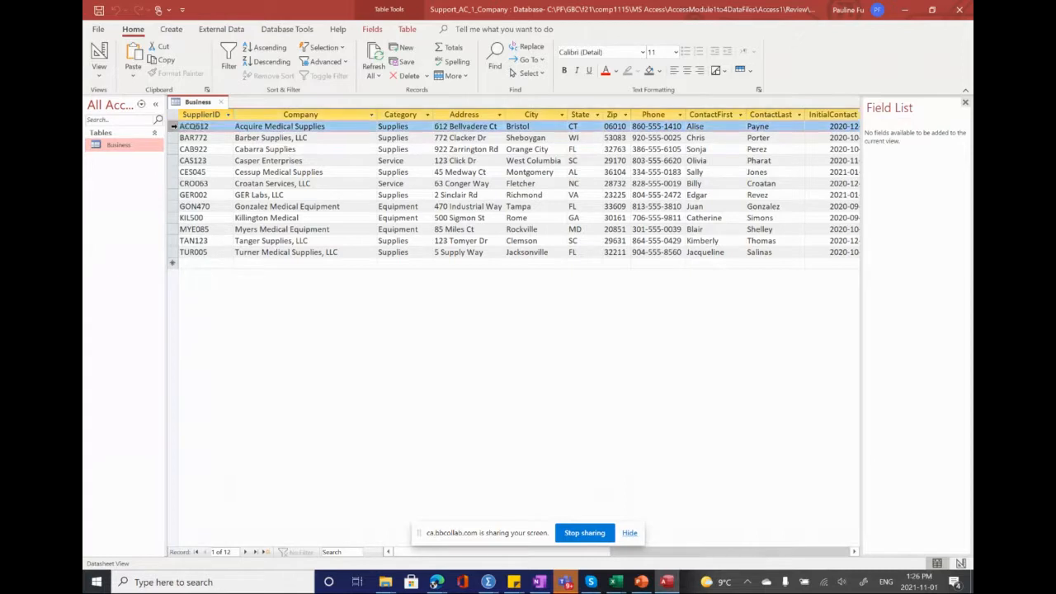
pyautogui.moveTo(173, 126); pyautogui.dragTo(175, 252)
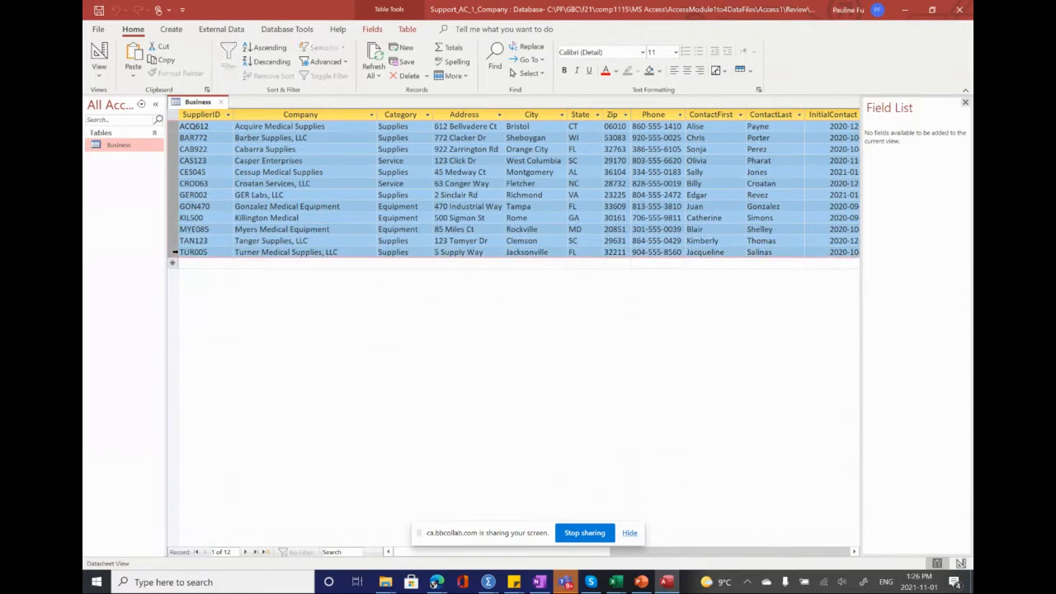
pyautogui.rightClick(174, 251)
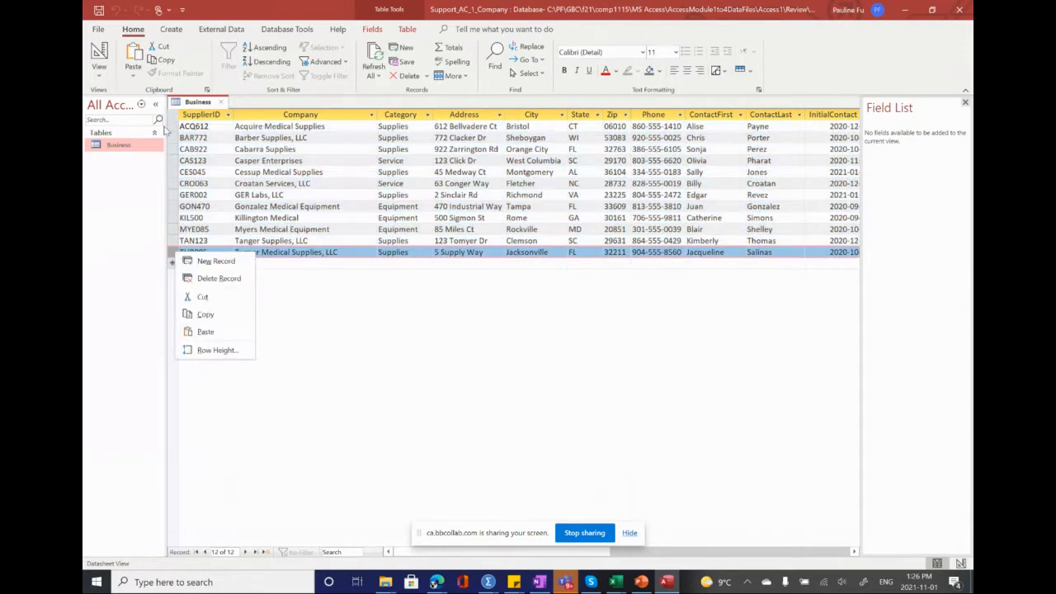
pyautogui.press('Escape')
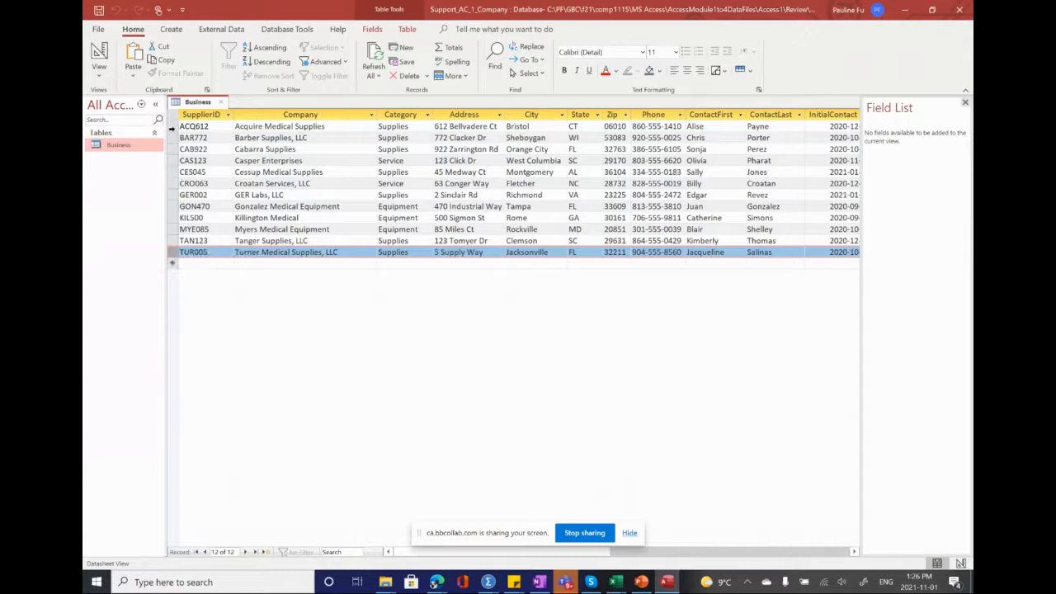
pyautogui.moveTo(173, 127); pyautogui.dragTo(170, 251)
pyautogui.rightClick(172, 217)
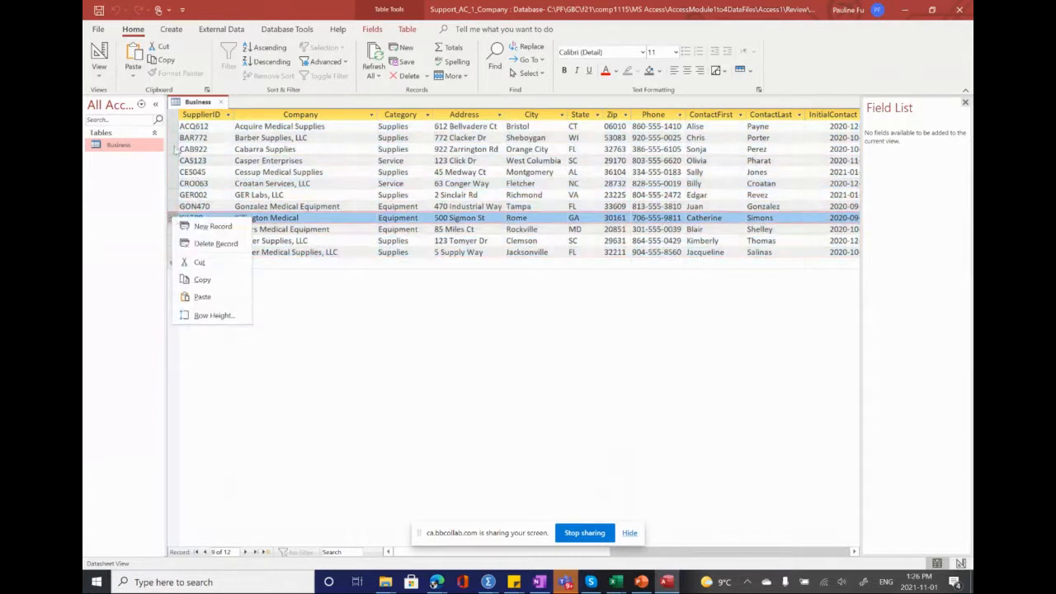
pyautogui.press('Escape')
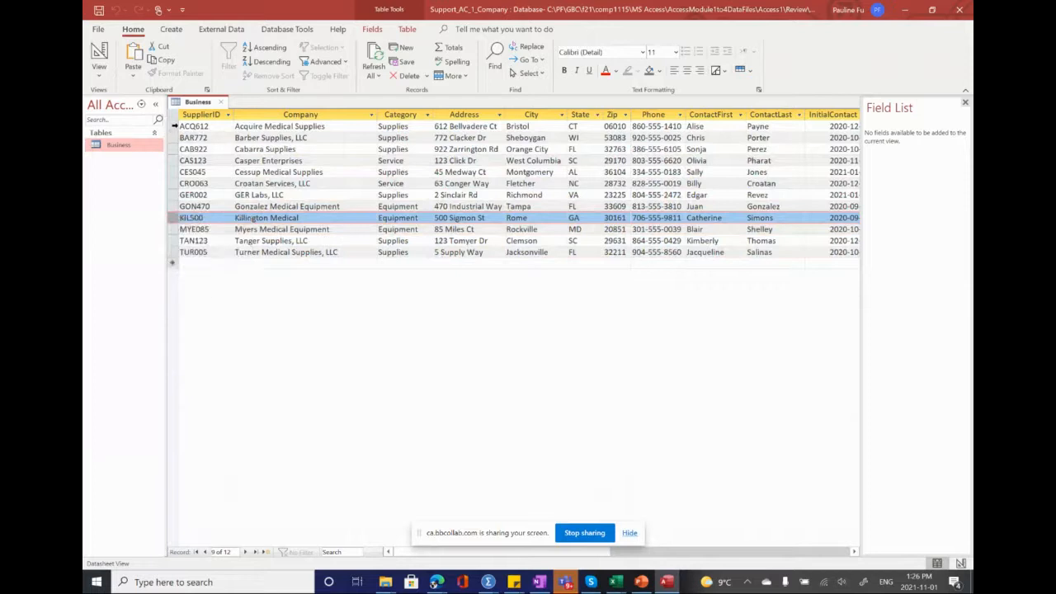
# Step: Select all records in the Business table, from ACQ612 through TUR005, and copy them
pyautogui.moveTo(171, 126); pyautogui.dragTo(169, 251)
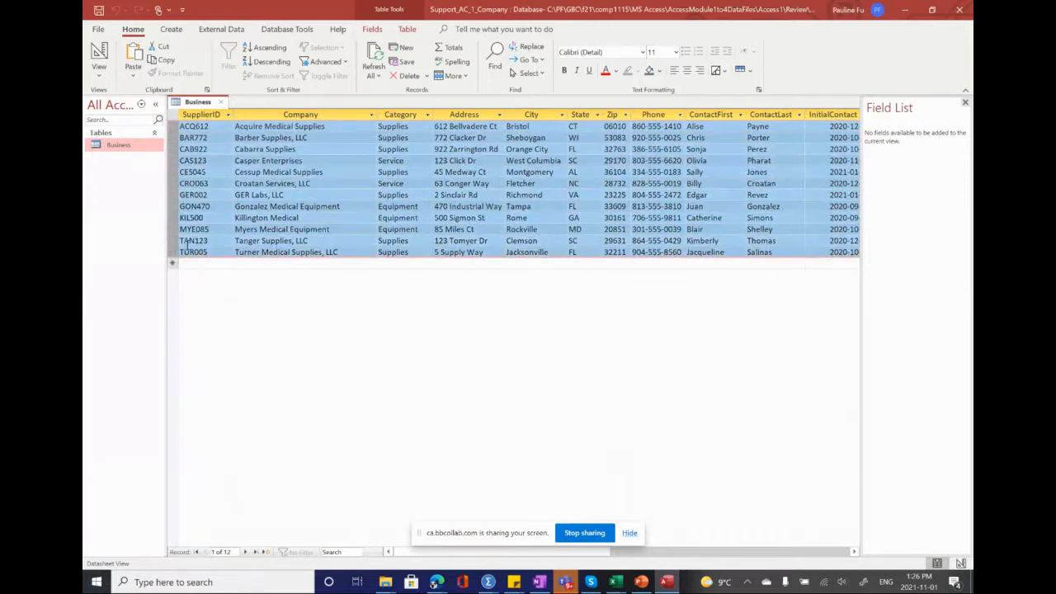
pyautogui.rightClick(320, 163)
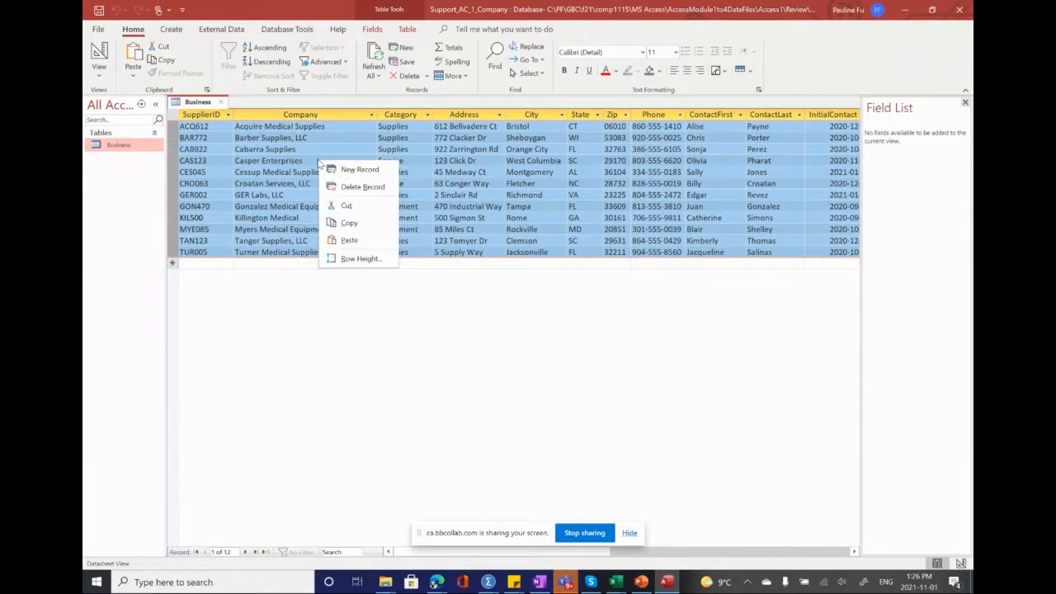
pyautogui.click(353, 223)
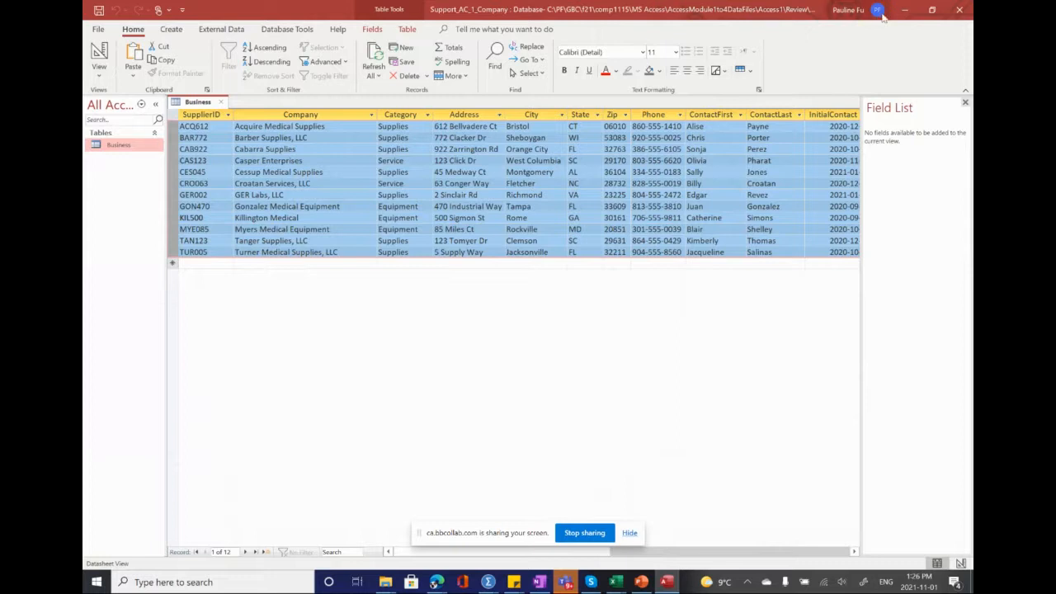
# Step: Reduce the Access window from full screen, reposition it on the desktop and keep it in front of the textbook
pyautogui.click(933, 10)
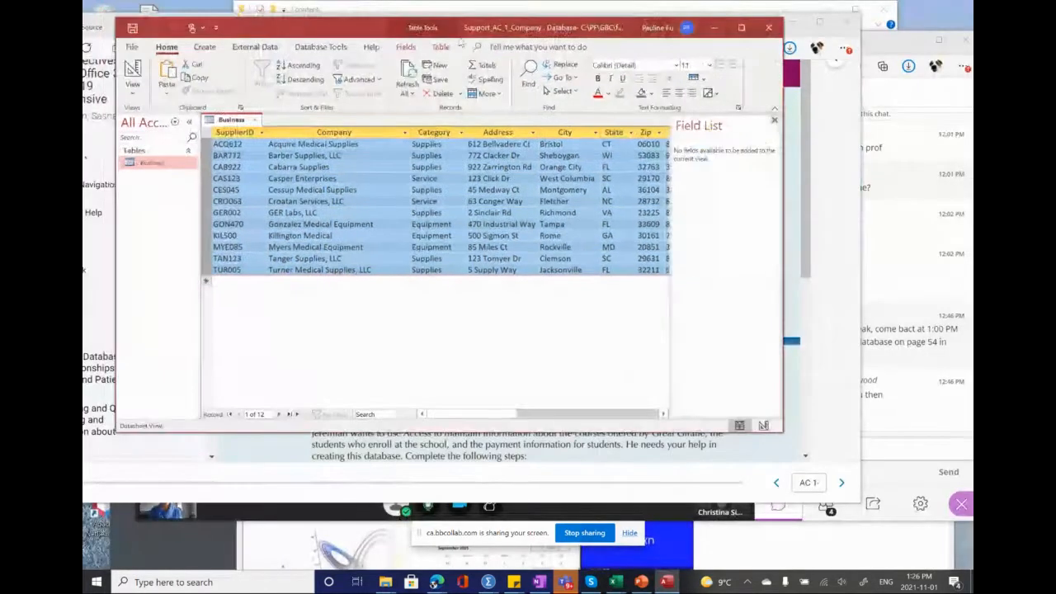
pyautogui.moveTo(294, 37); pyautogui.dragTo(352, 93)
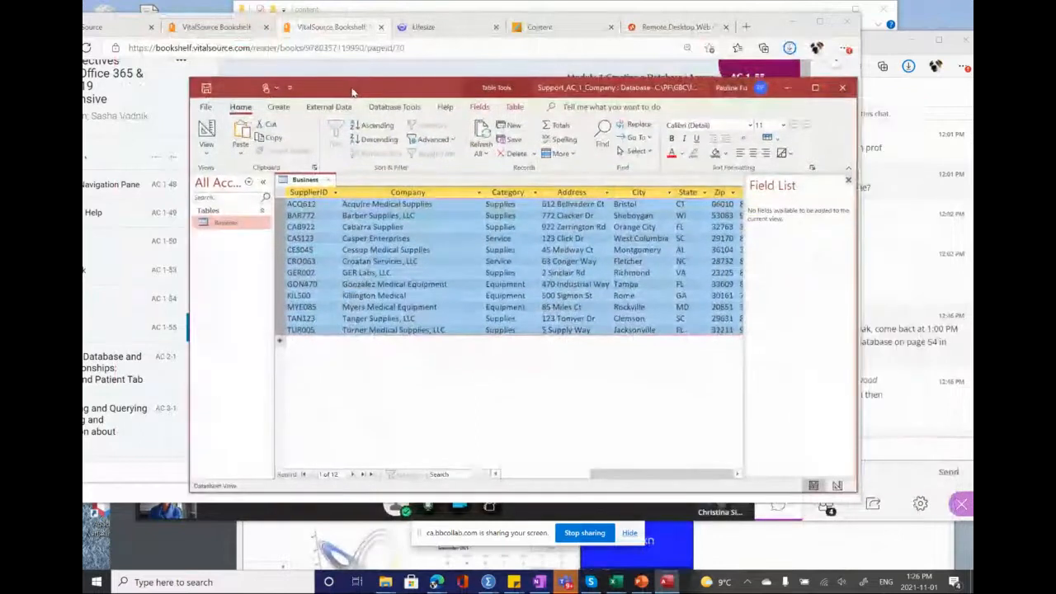
pyautogui.click(666, 582)
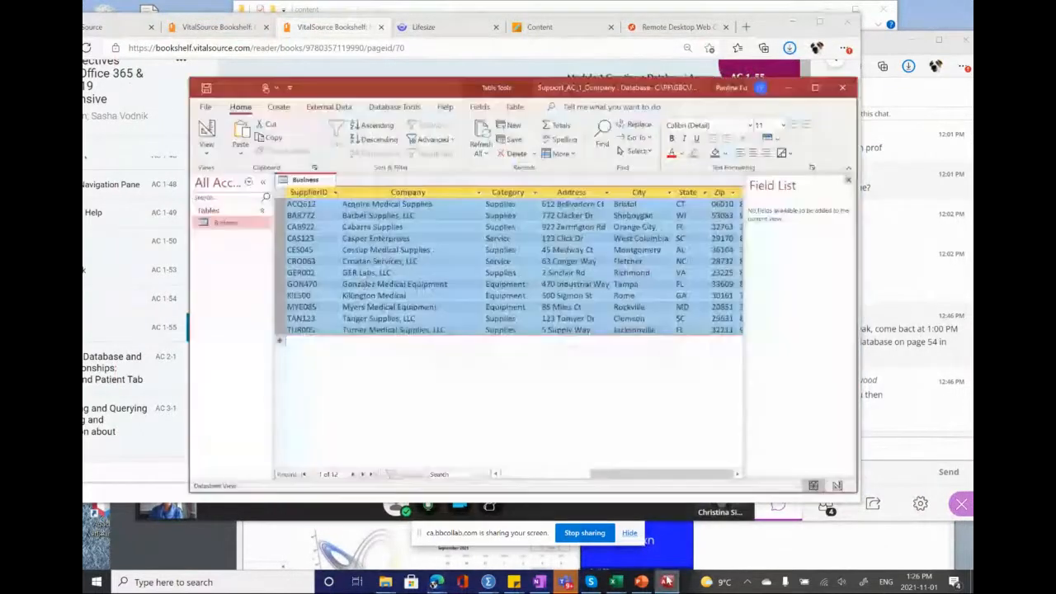
pyautogui.click(667, 582)
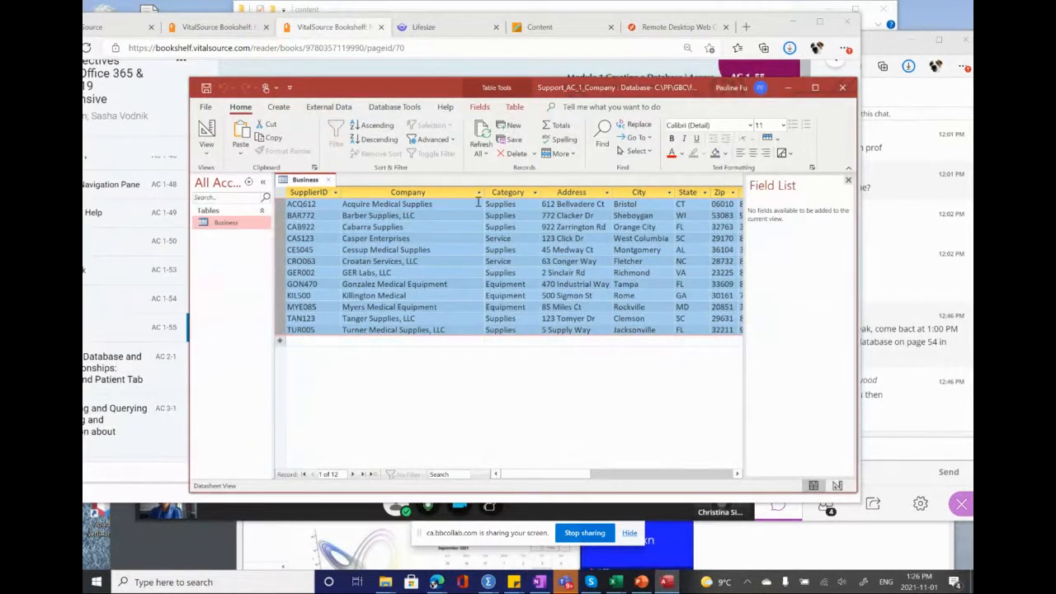
# Step: Open the recent Vendor database stored in Documents and enable its content
pyautogui.moveTo(428, 97); pyautogui.dragTo(404, 93)
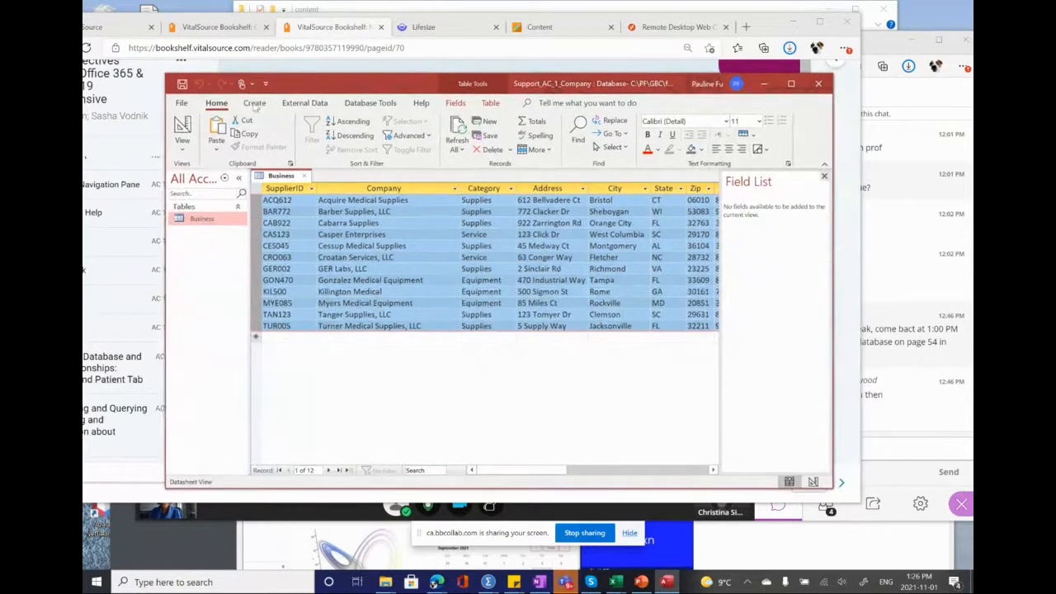
pyautogui.click(185, 104)
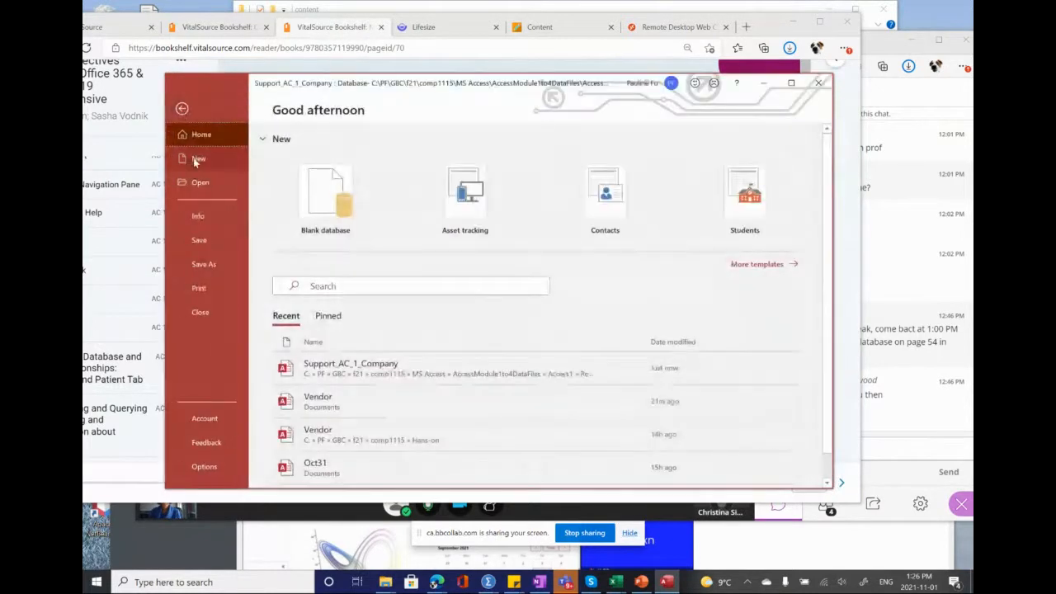
pyautogui.click(204, 186)
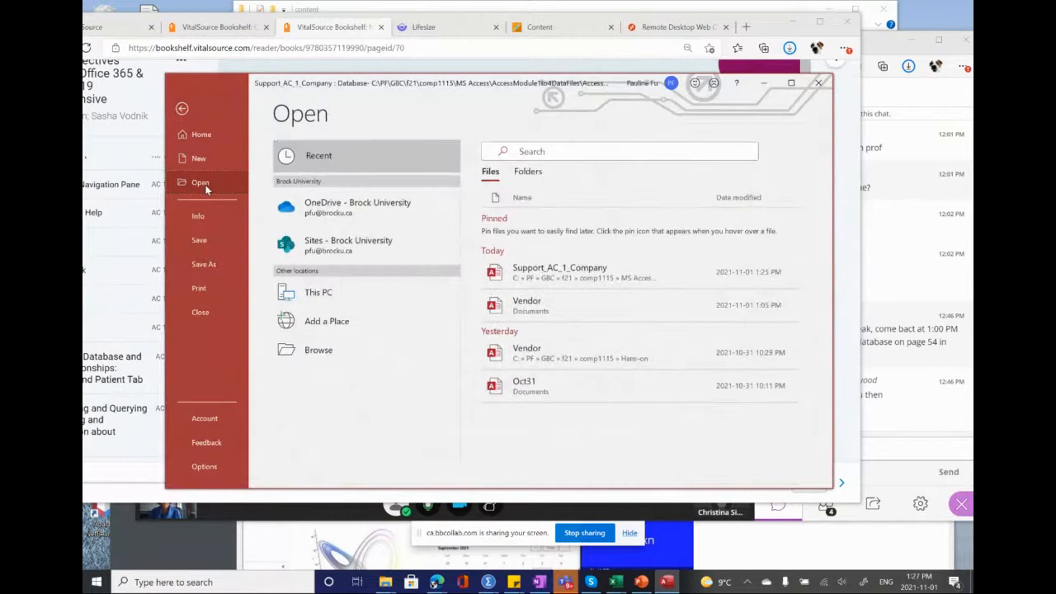
pyautogui.click(512, 309)
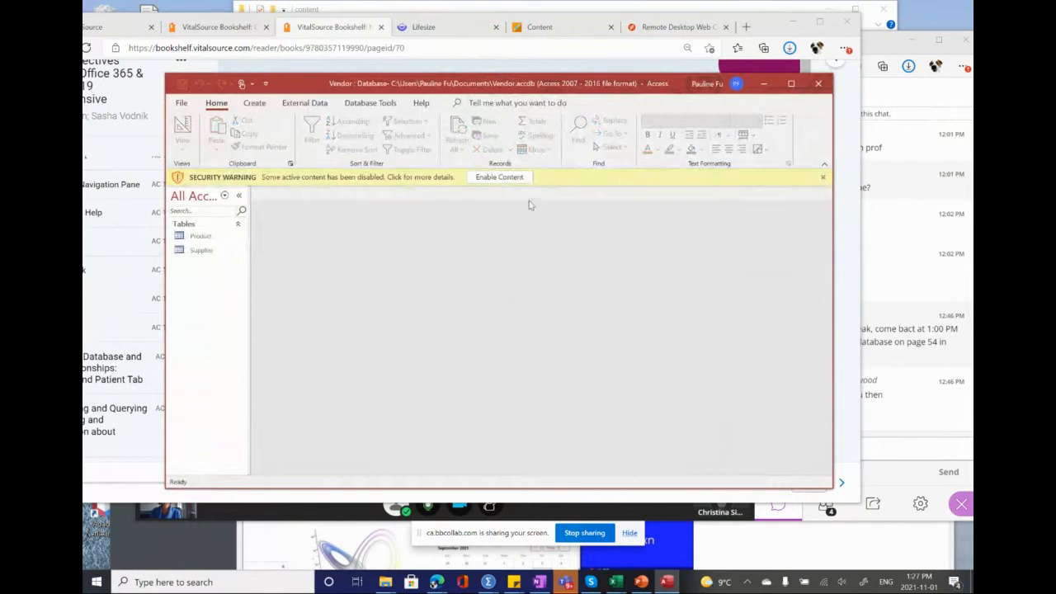
pyautogui.click(513, 177)
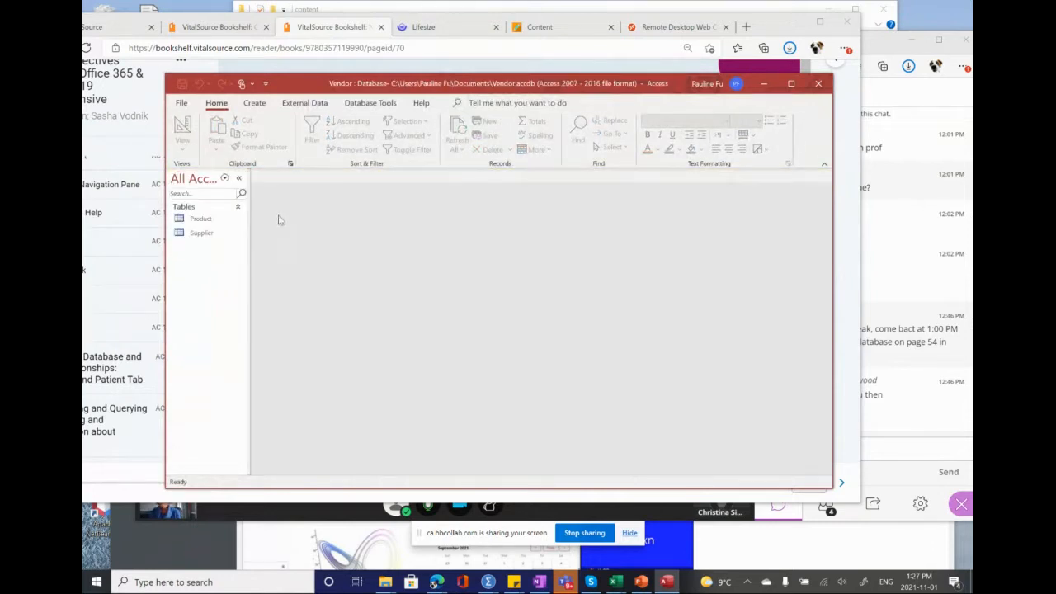
# Step: Open the Vendor database's Supplier table and close the Field List pane
pyautogui.click(198, 220)
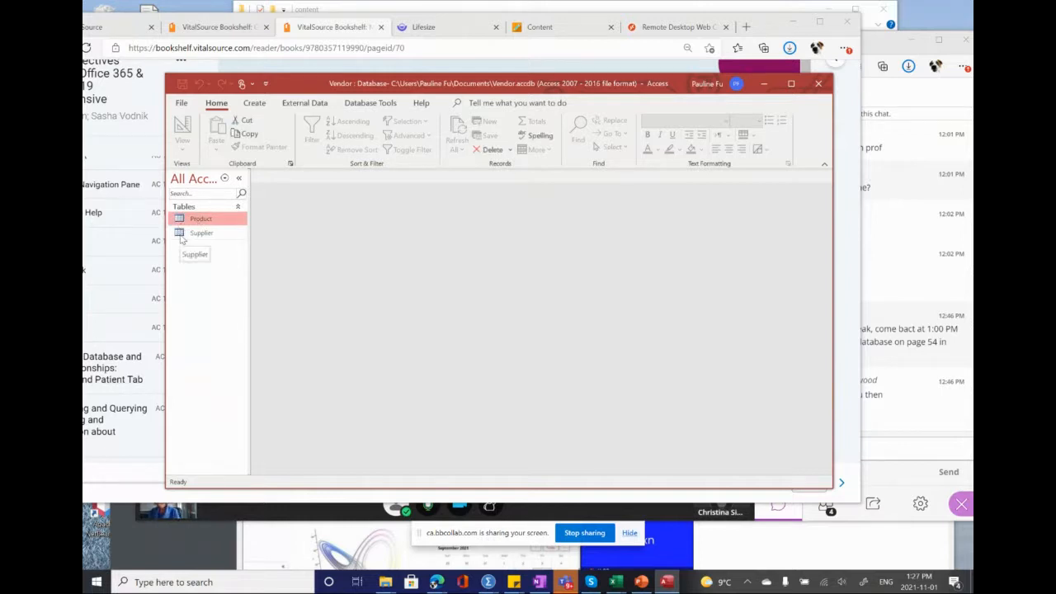
pyautogui.doubleClick(183, 236)
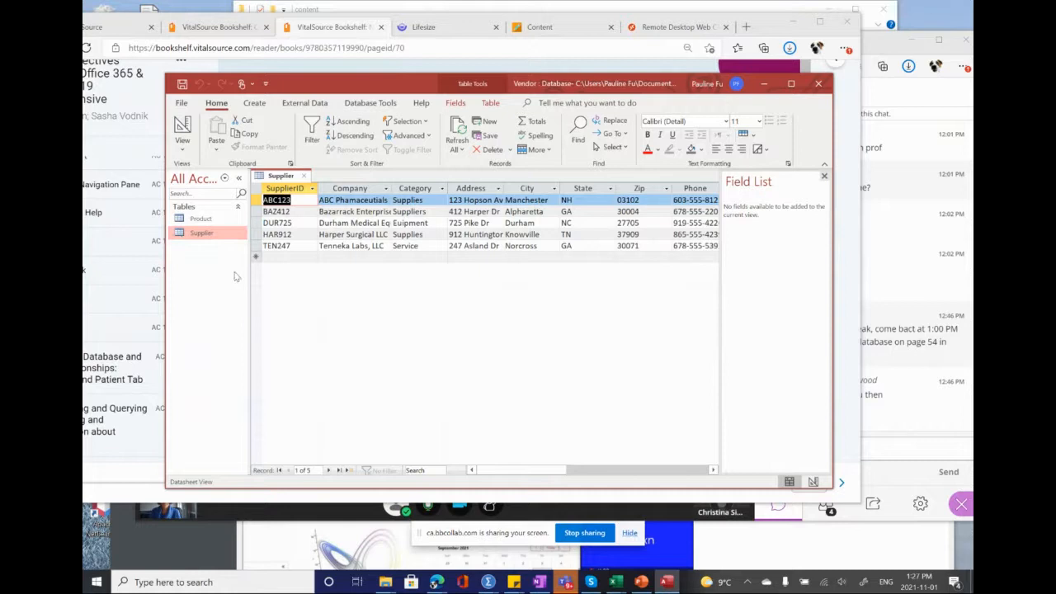
pyautogui.click(825, 178)
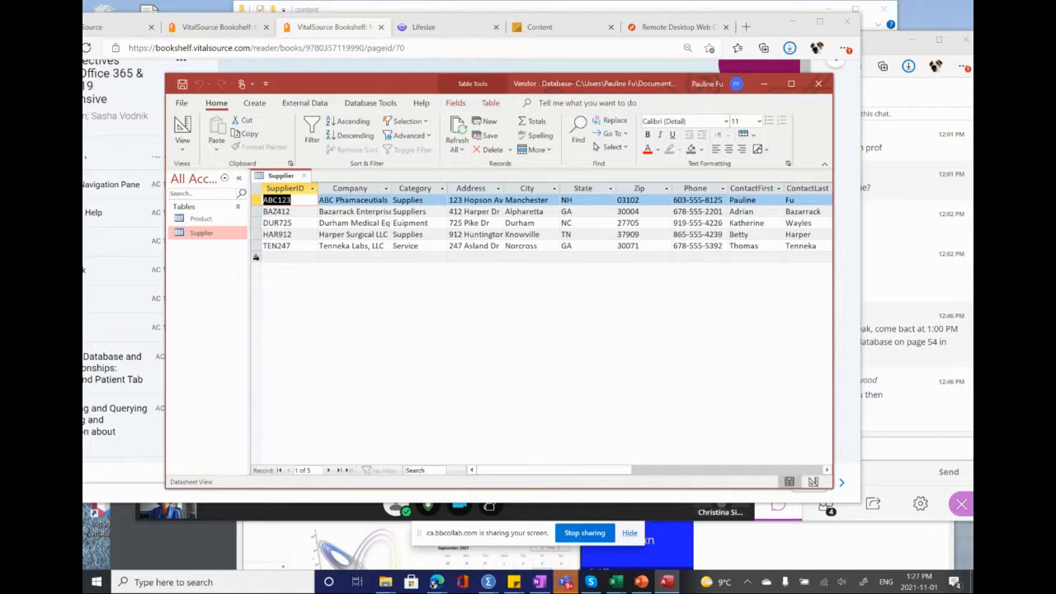
# Step: Paste the copied Business records into the new-record row at the end of the Supplier table, accepting the paste
pyautogui.click(255, 257)
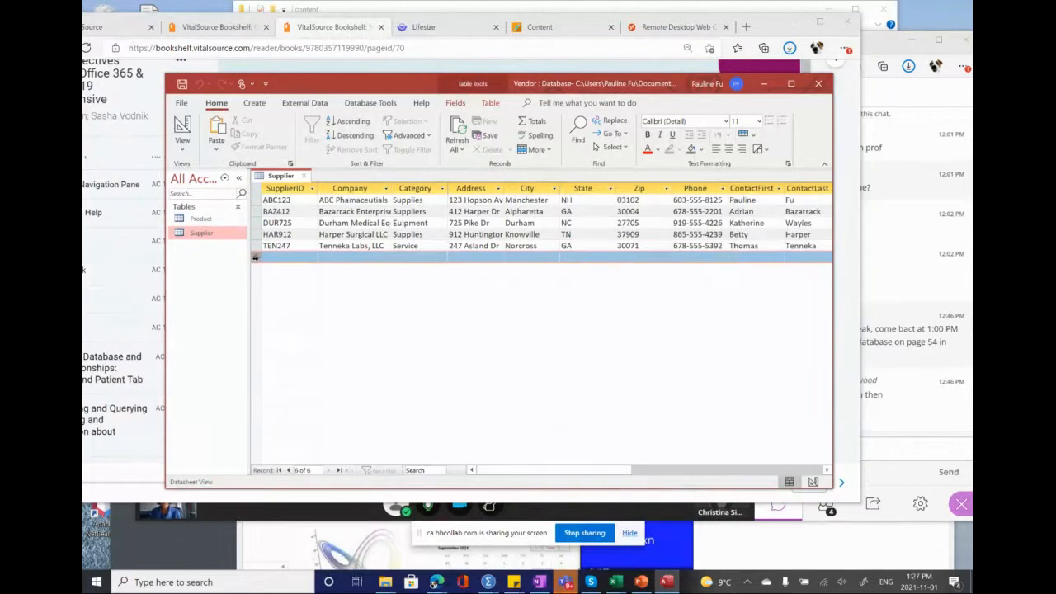
pyautogui.rightClick(256, 258)
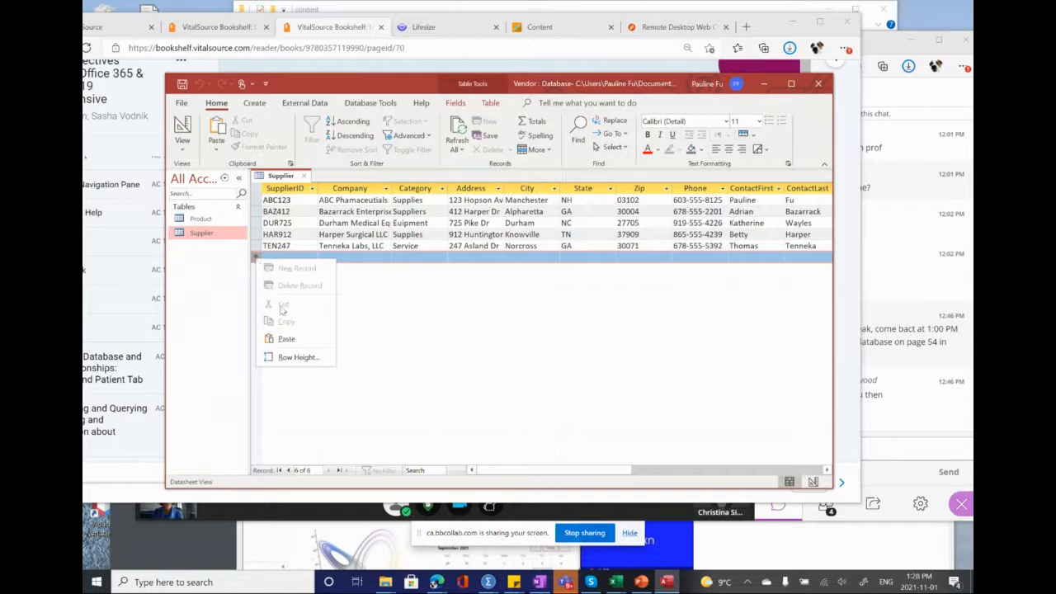
pyautogui.click(288, 339)
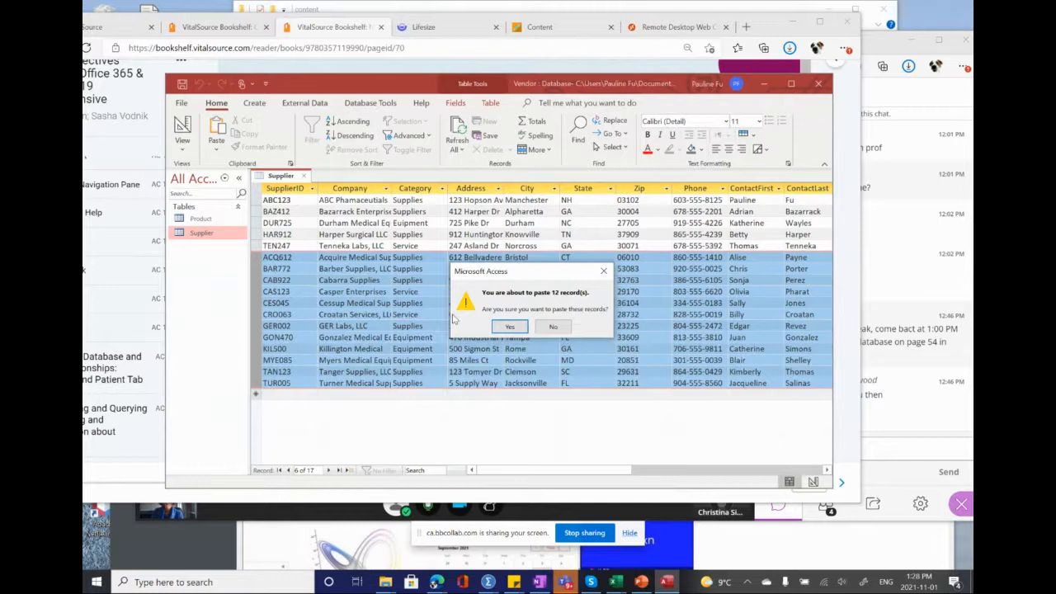
pyautogui.click(509, 327)
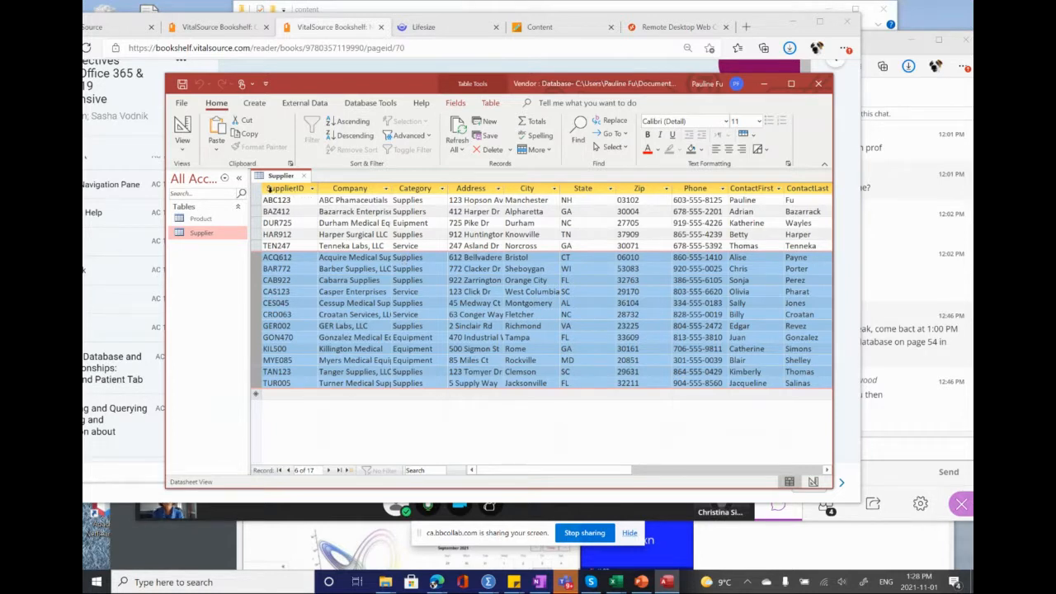
# Step: Review the Supplier table by highlighting records ABC123 through TEN247 and the SupplierID, Company and Category columns
pyautogui.moveTo(258, 200); pyautogui.dragTo(261, 246)
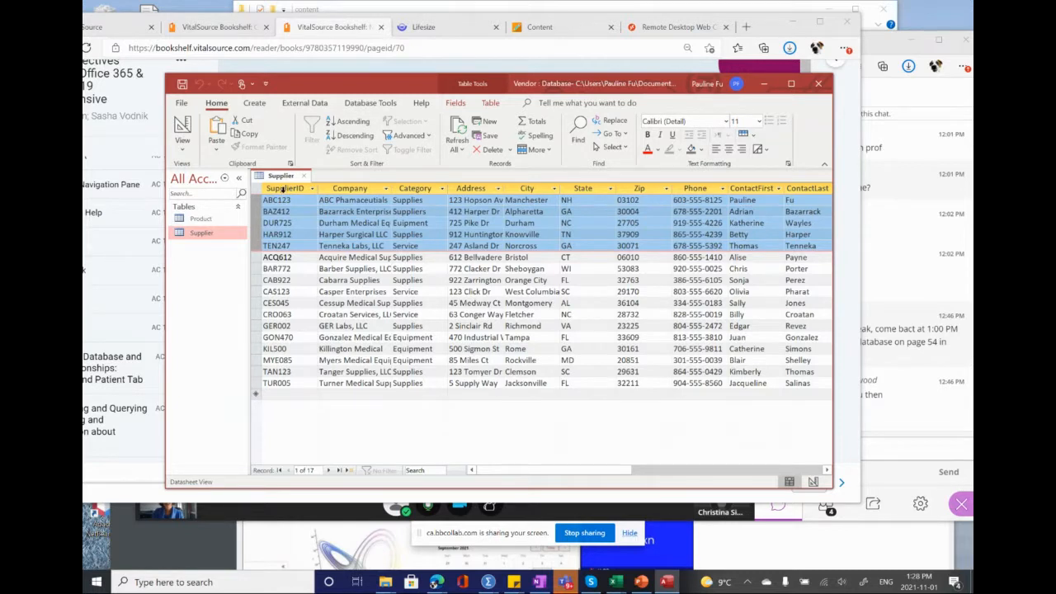
pyautogui.click(282, 189)
pyautogui.click(351, 189)
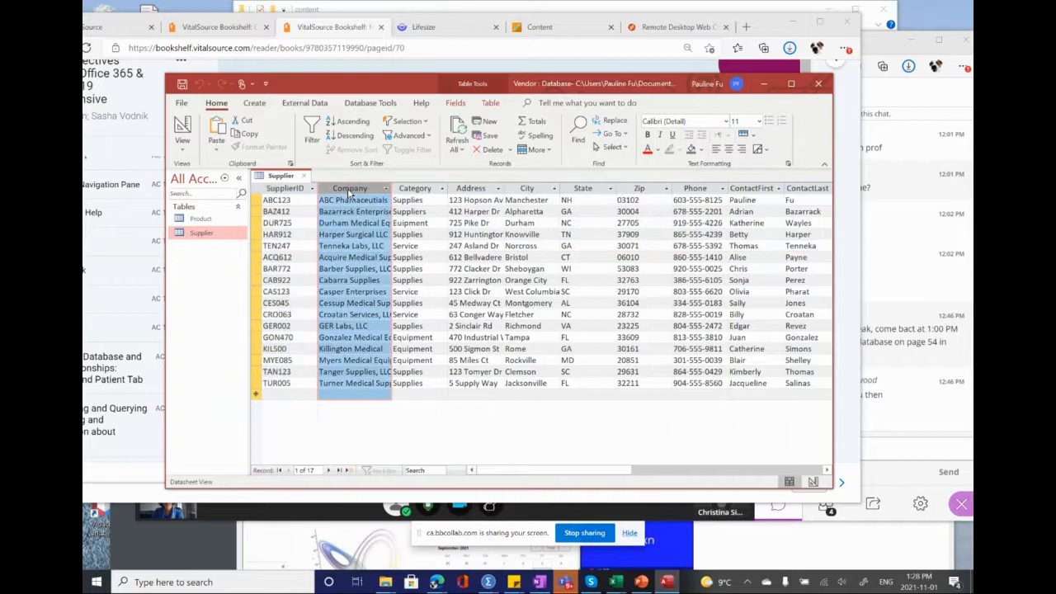
pyautogui.click(412, 188)
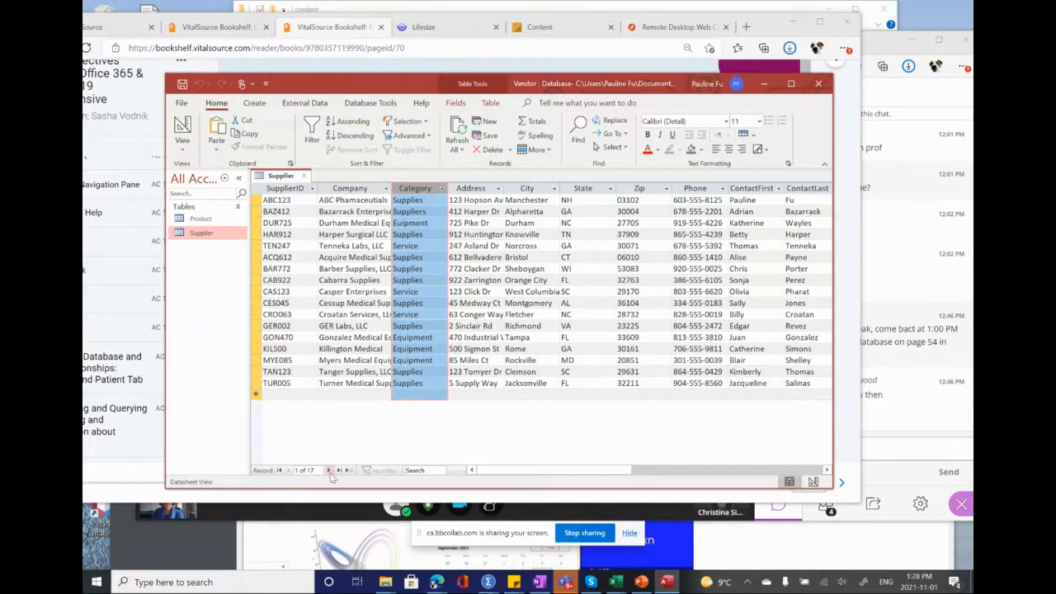
# Step: Switch to the VitalSource textbook, dismiss the text popup and read instruction 14 on resizing columns and saving the Supplier table
pyautogui.moveTo(437, 582)
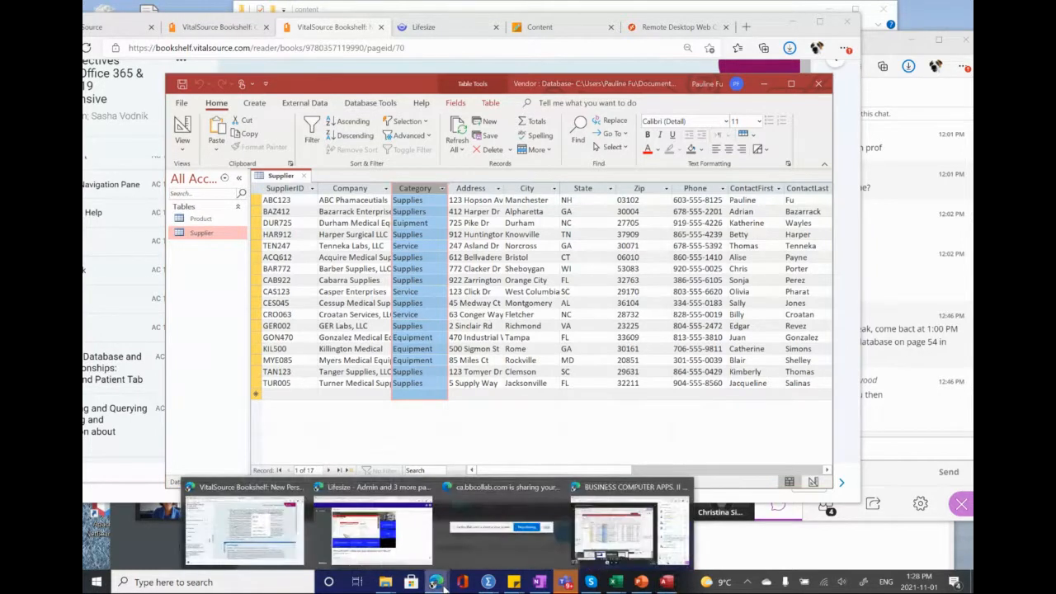
pyautogui.click(289, 543)
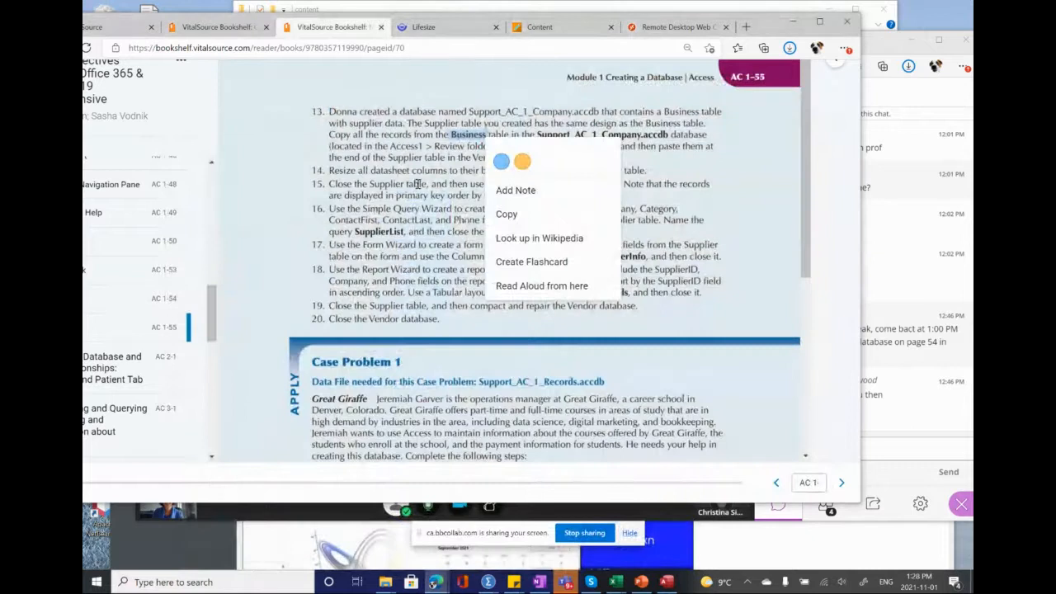
pyautogui.click(719, 214)
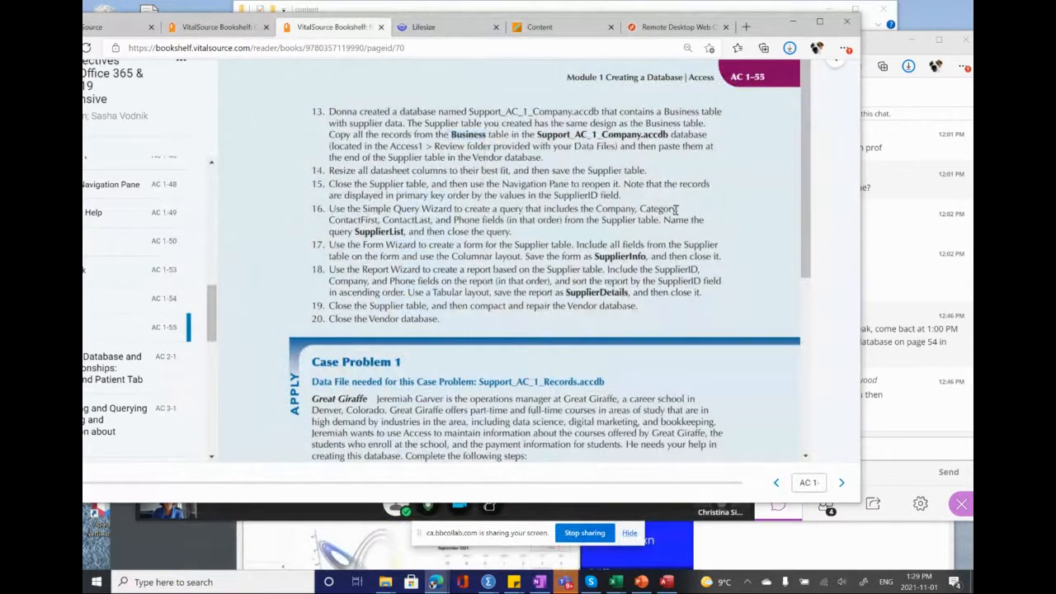
pyautogui.moveTo(327, 171); pyautogui.dragTo(417, 172)
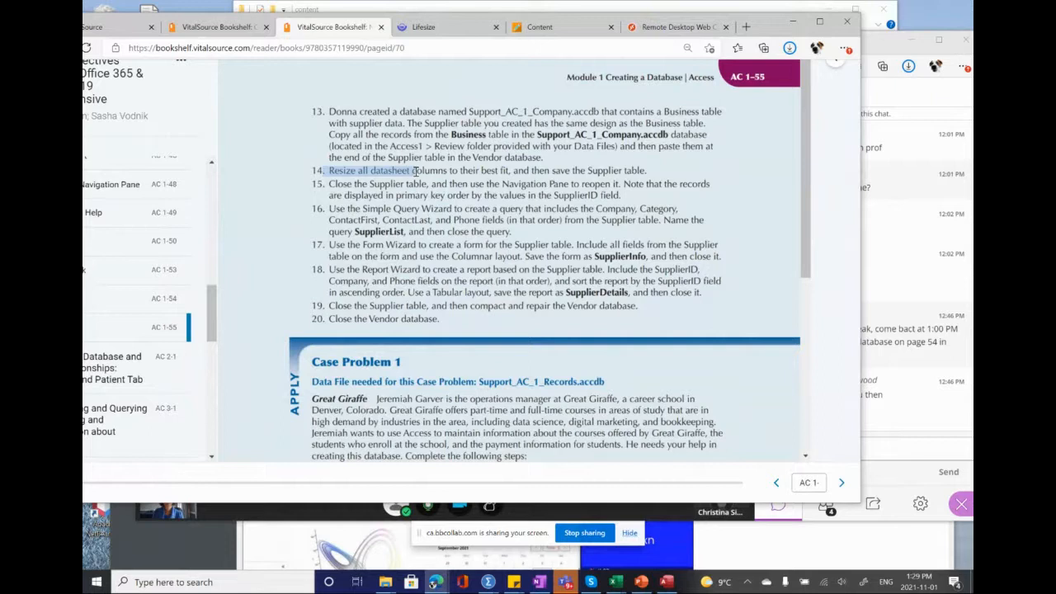
pyautogui.moveTo(415, 171); pyautogui.dragTo(542, 170)
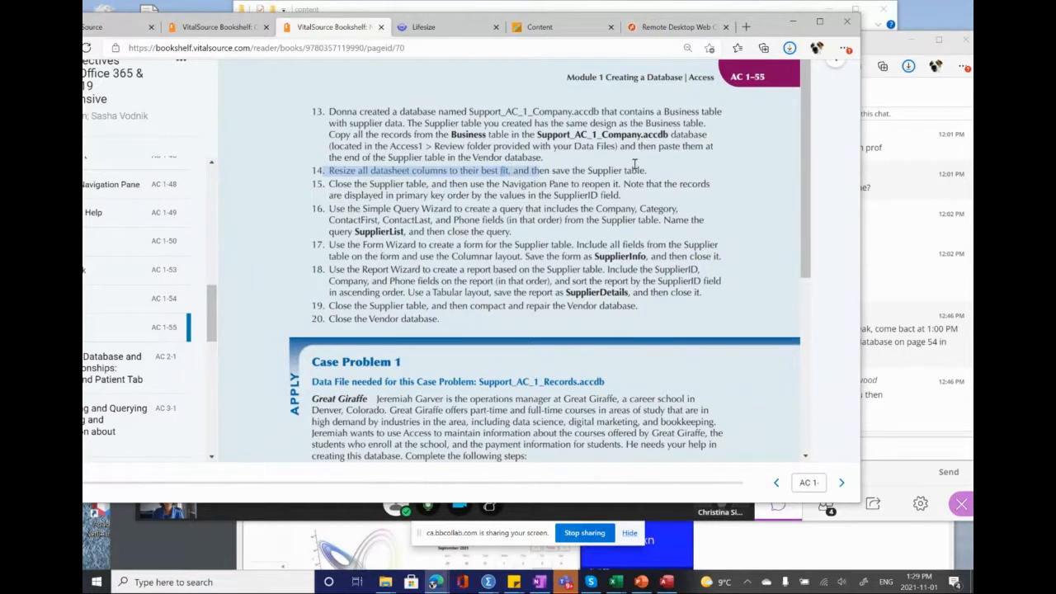
pyautogui.rightClick(665, 168)
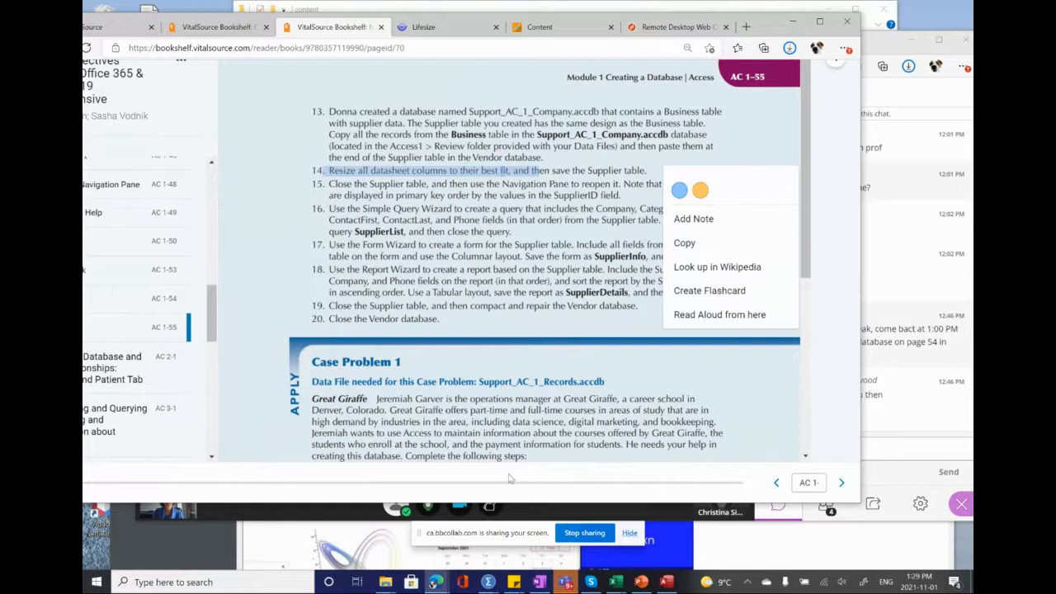
pyautogui.click(660, 29)
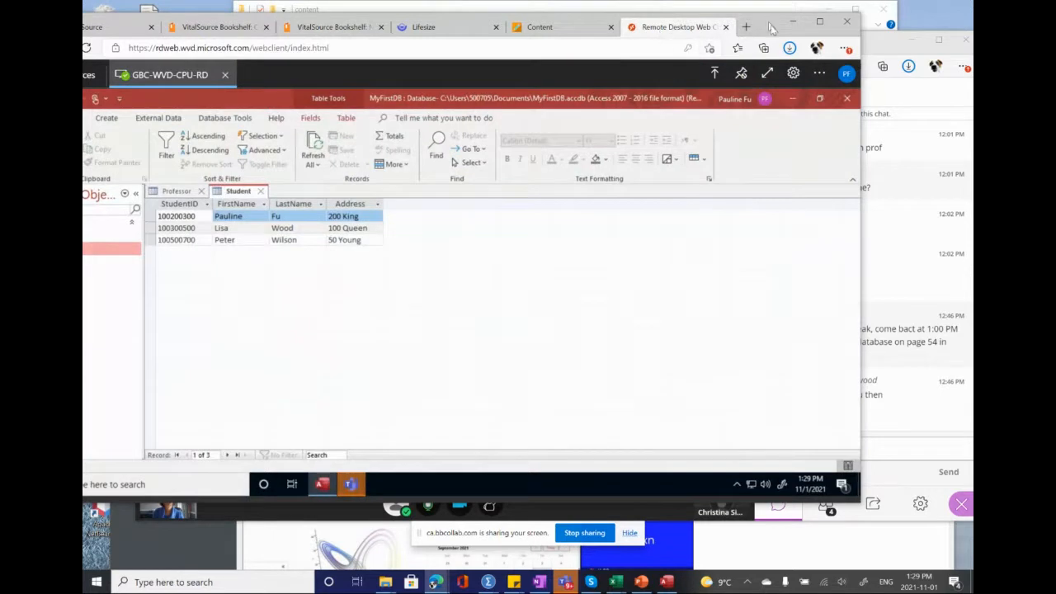
pyautogui.moveTo(770, 25); pyautogui.dragTo(857, 70)
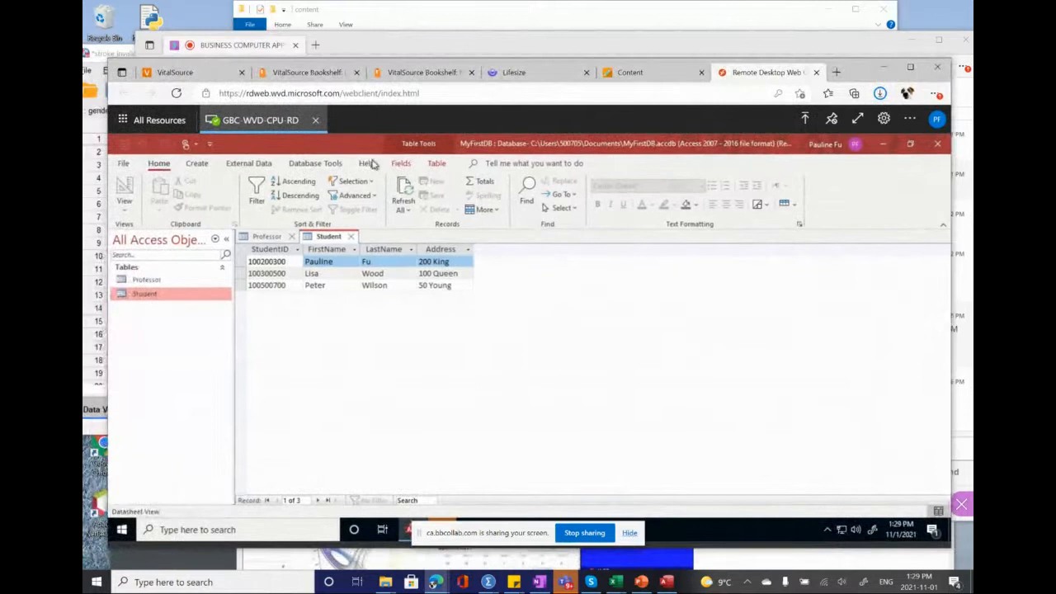
# Step: Back in Access, resize the Supplier table's Company, Address and City columns to their best fit and save the table
pyautogui.click(667, 582)
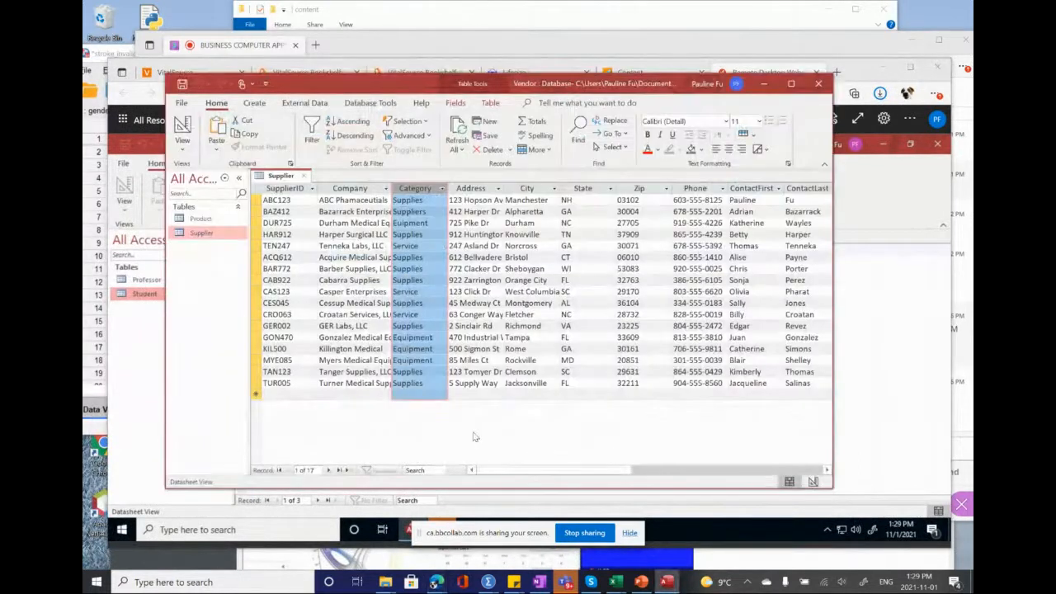
pyautogui.doubleClick(391, 188)
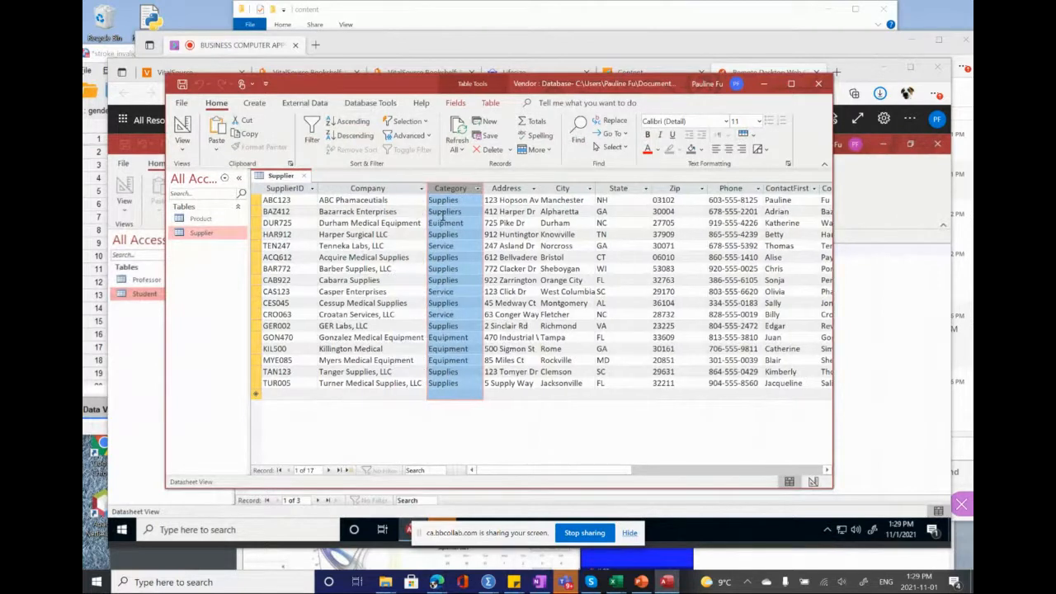
pyautogui.click(534, 189)
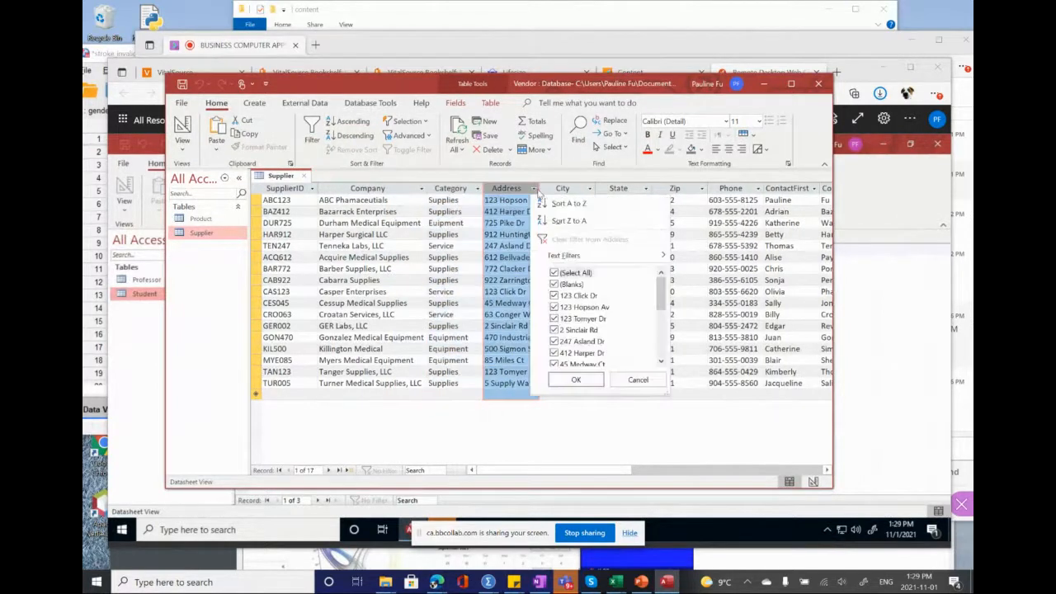
pyautogui.click(535, 189)
pyautogui.doubleClick(538, 189)
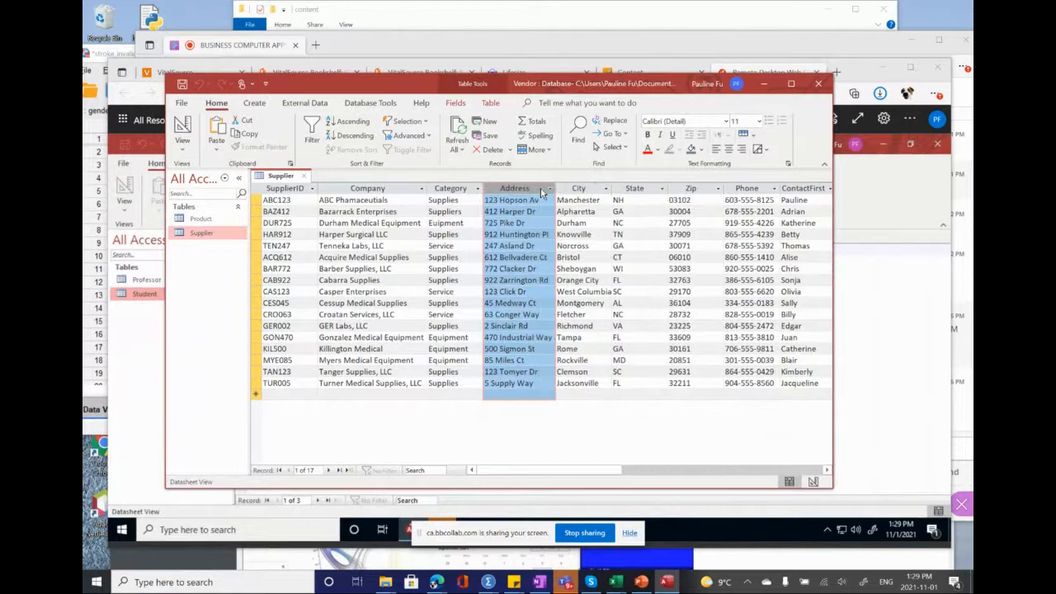
pyautogui.doubleClick(615, 188)
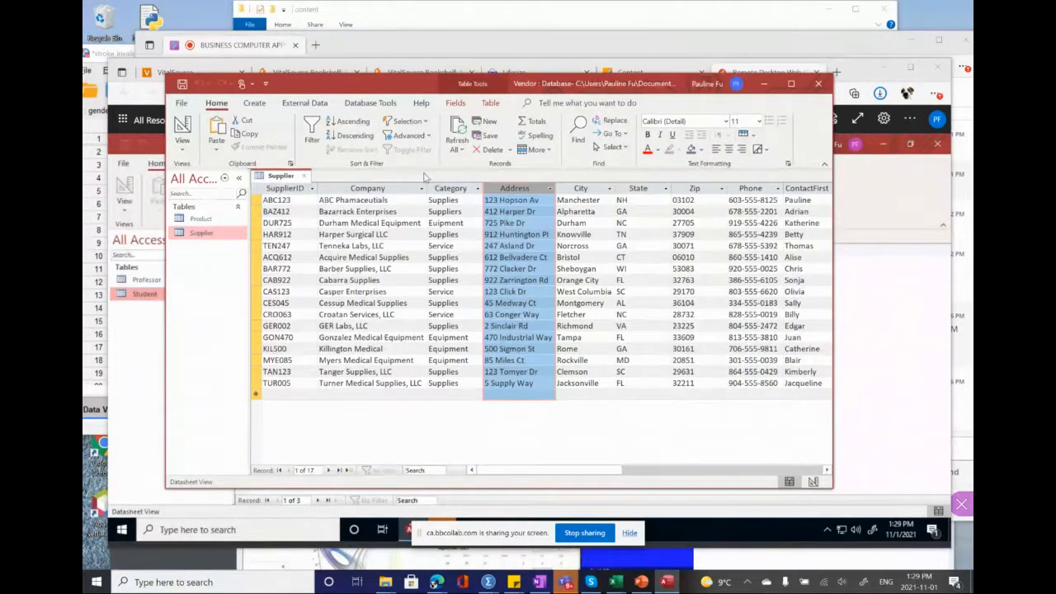
pyautogui.click(183, 89)
# Step: Close and reopen the Supplier table, and highlight the SupplierID column to check the primary key order
pyautogui.click(306, 178)
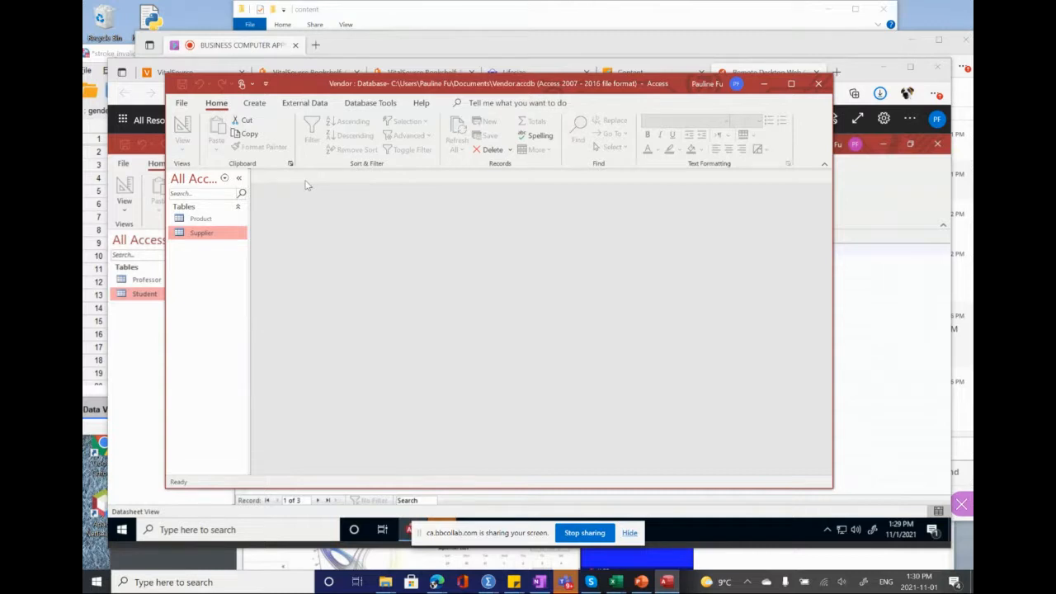
pyautogui.doubleClick(182, 238)
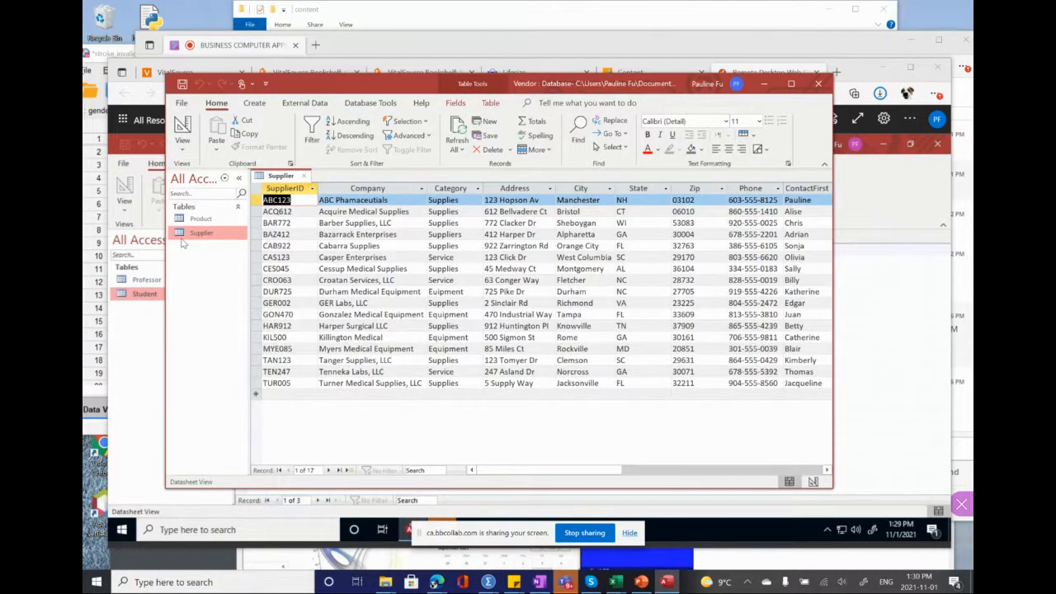
pyautogui.click(279, 190)
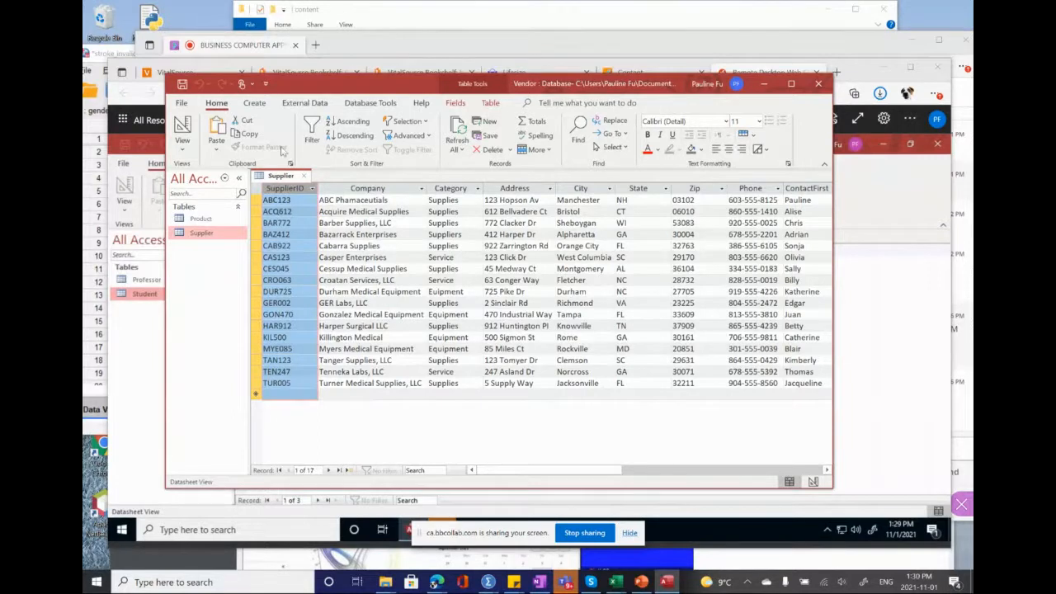
# Step: Start a simple query on the Supplier table with the fields Company, Category, ContactFirst, ContactLast and Phone, using the Query Wizard
pyautogui.click(259, 104)
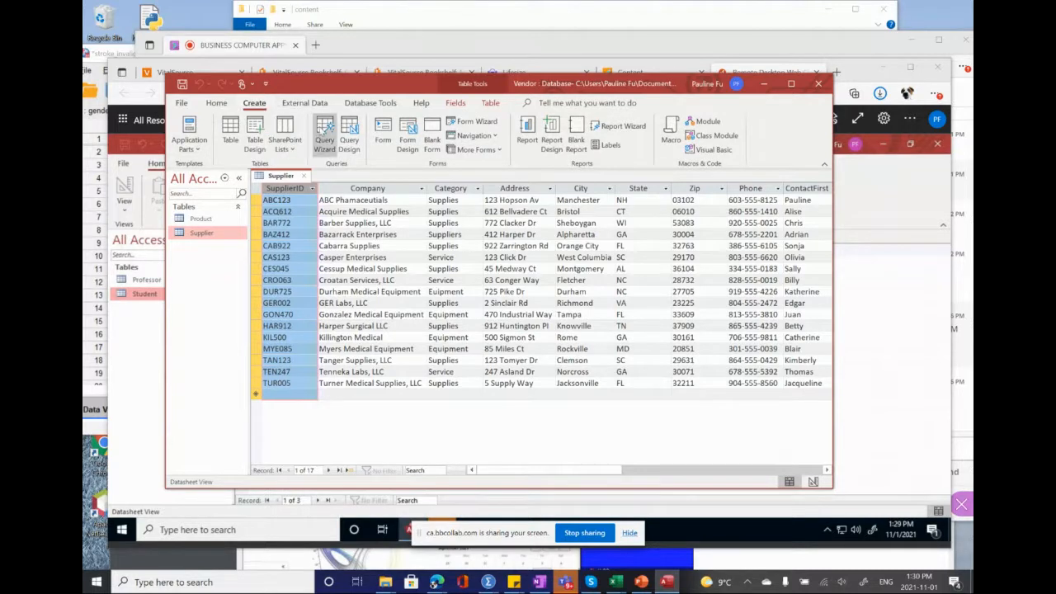
pyautogui.click(327, 142)
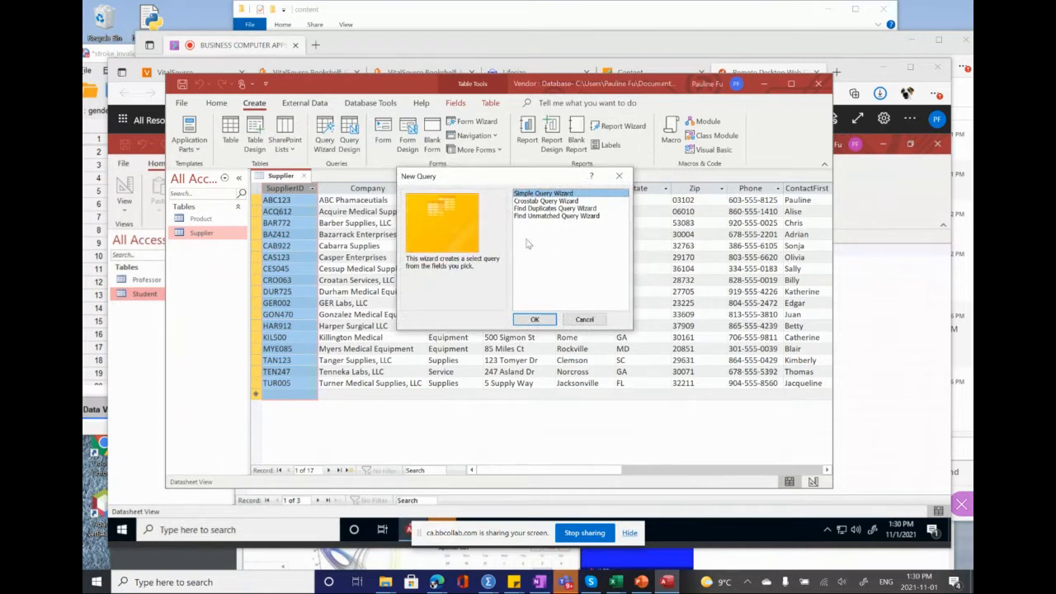
pyautogui.click(531, 319)
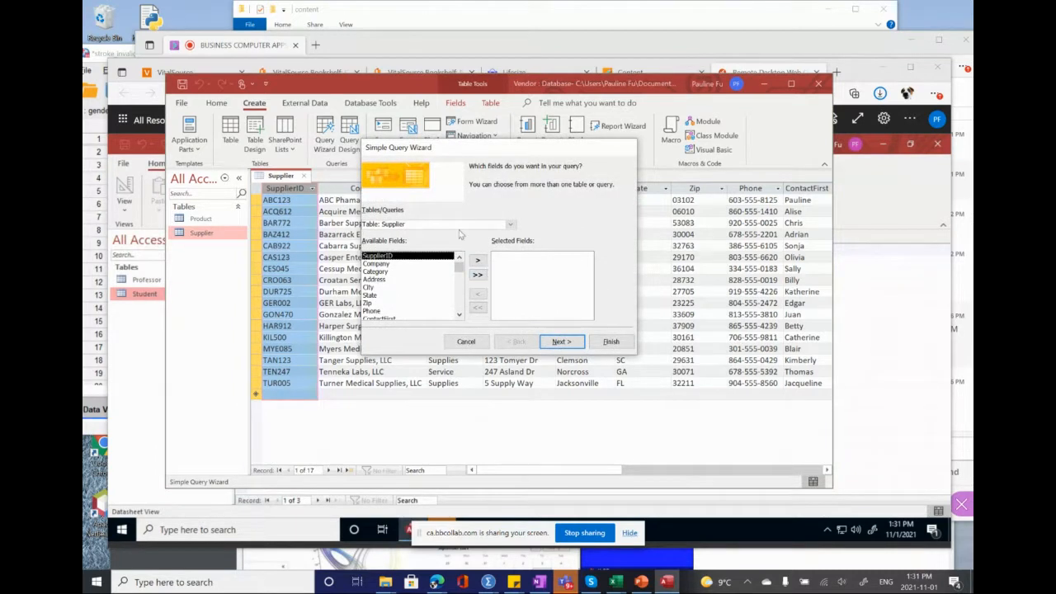
pyautogui.click(439, 223)
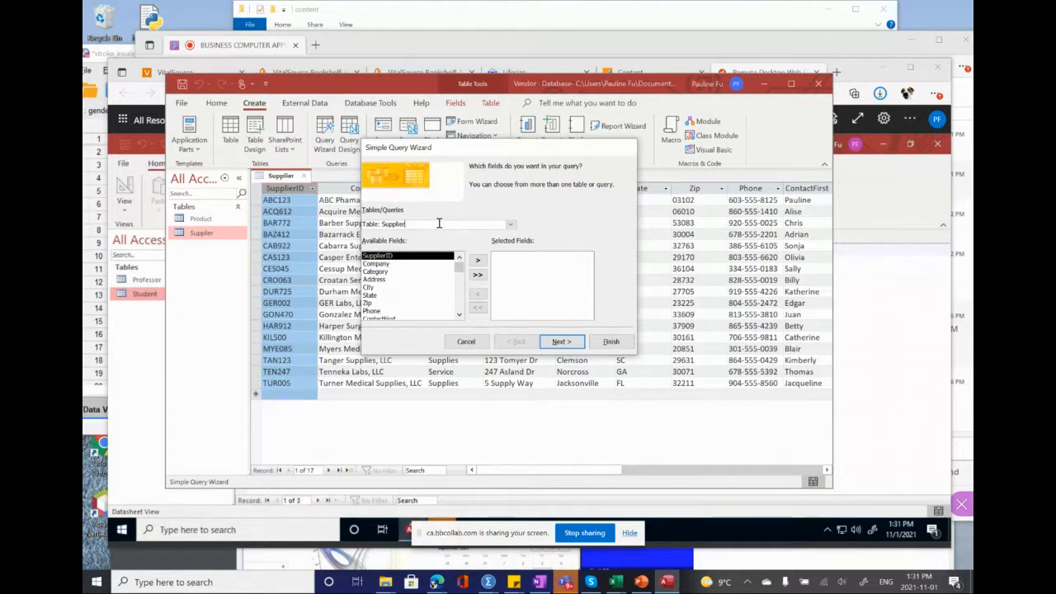
pyautogui.click(387, 265)
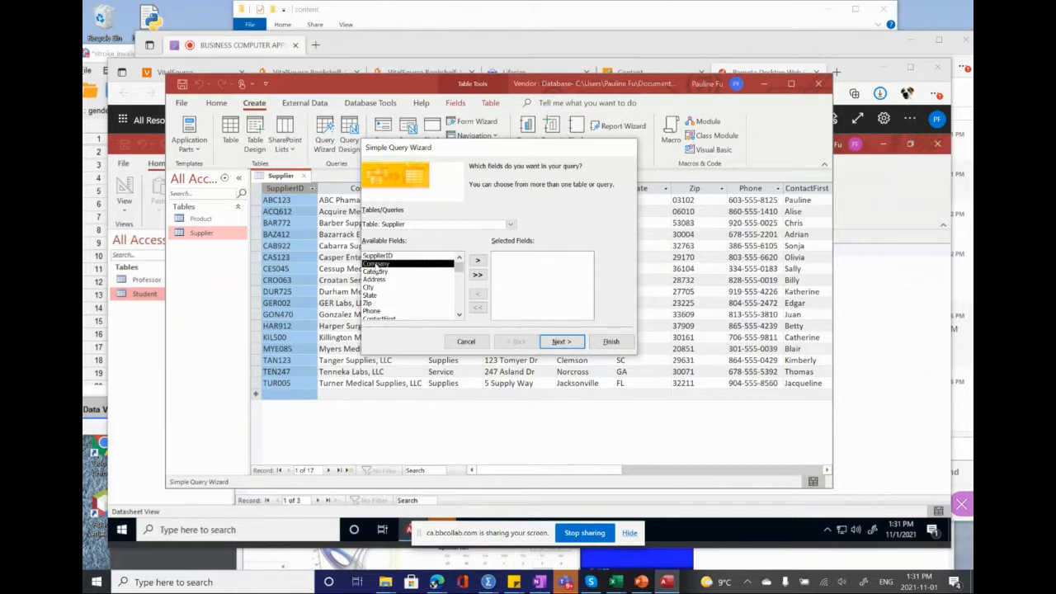
pyautogui.click(478, 261)
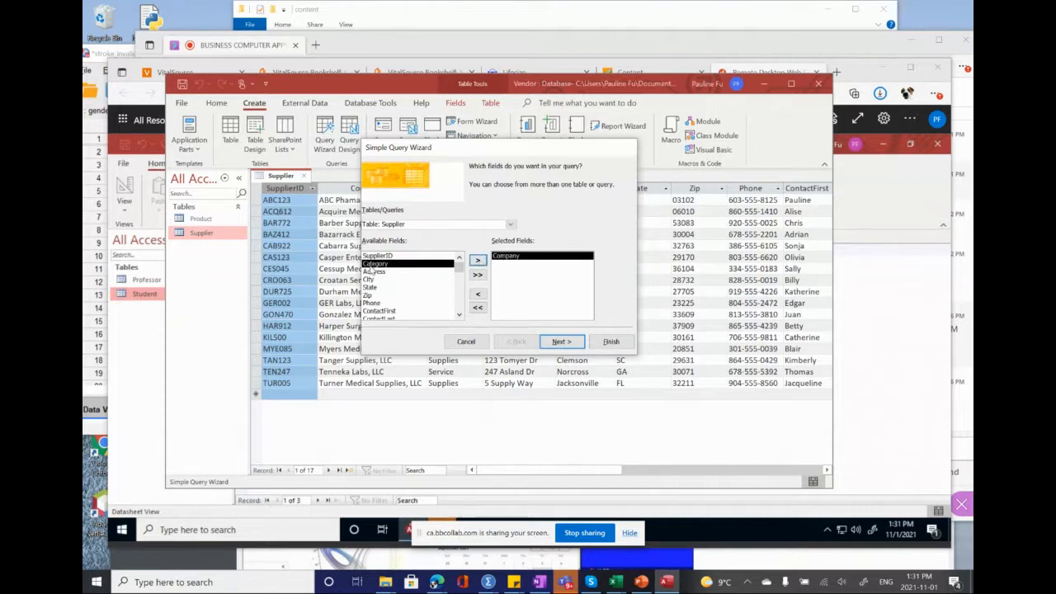
pyautogui.doubleClick(366, 264)
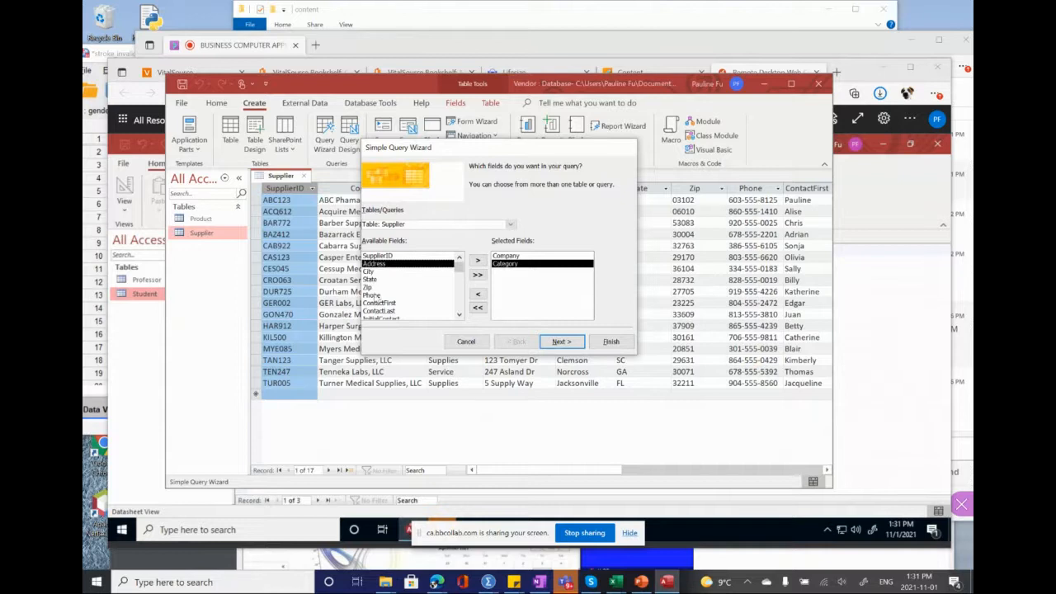
pyautogui.doubleClick(376, 303)
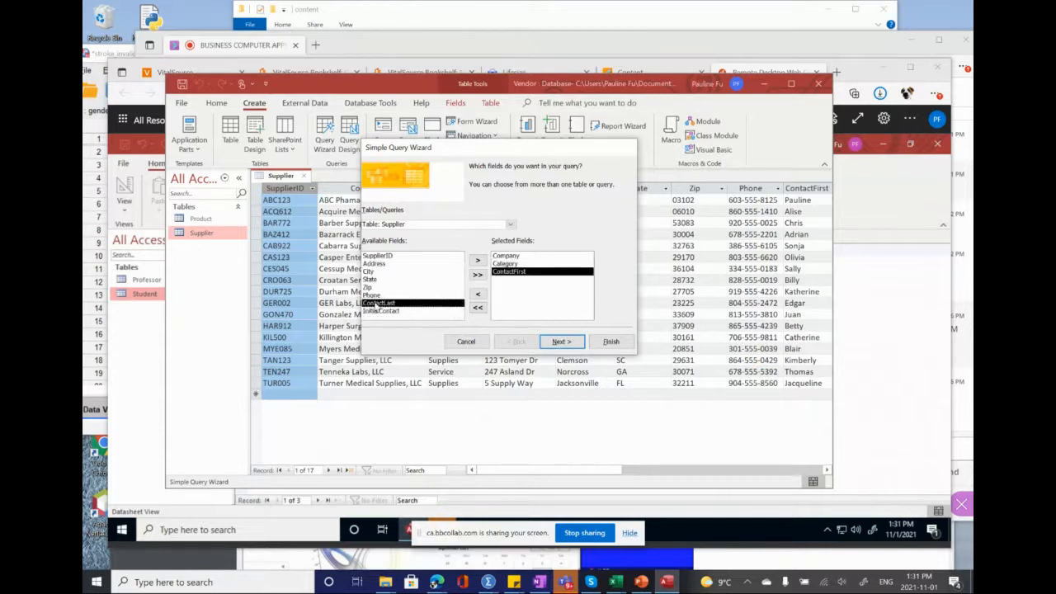
pyautogui.doubleClick(376, 302)
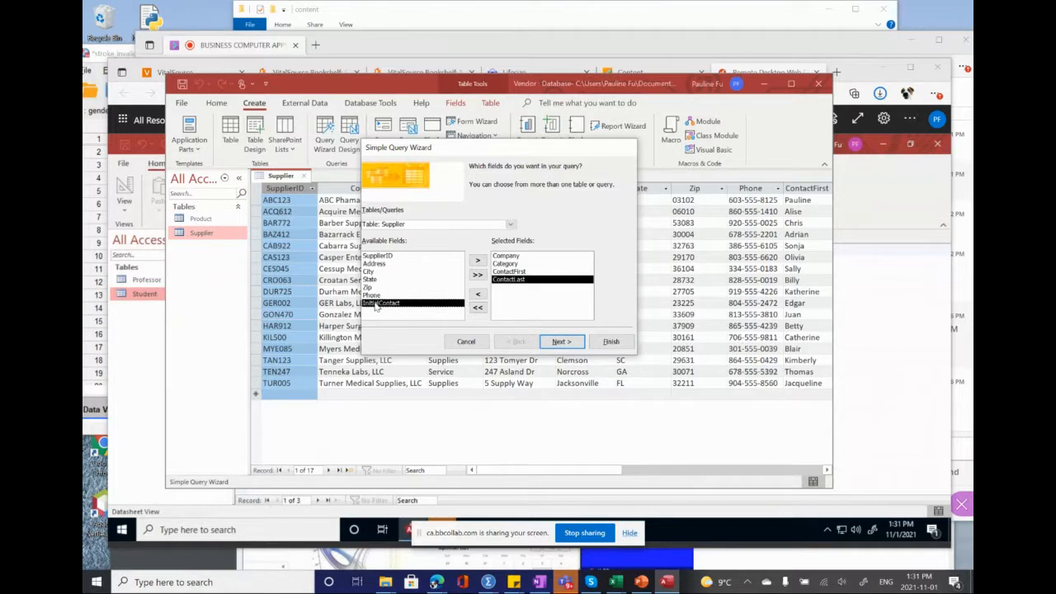
pyautogui.doubleClick(372, 295)
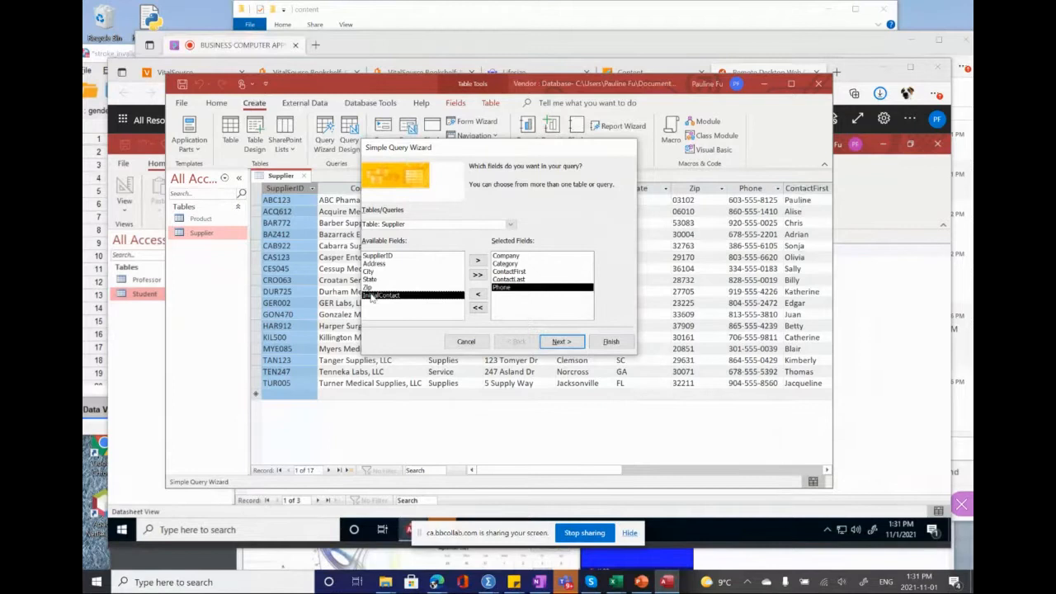
# Step: Title the query SupplierList, finish the wizard to open its results, and select the query among the database objects
pyautogui.click(565, 341)
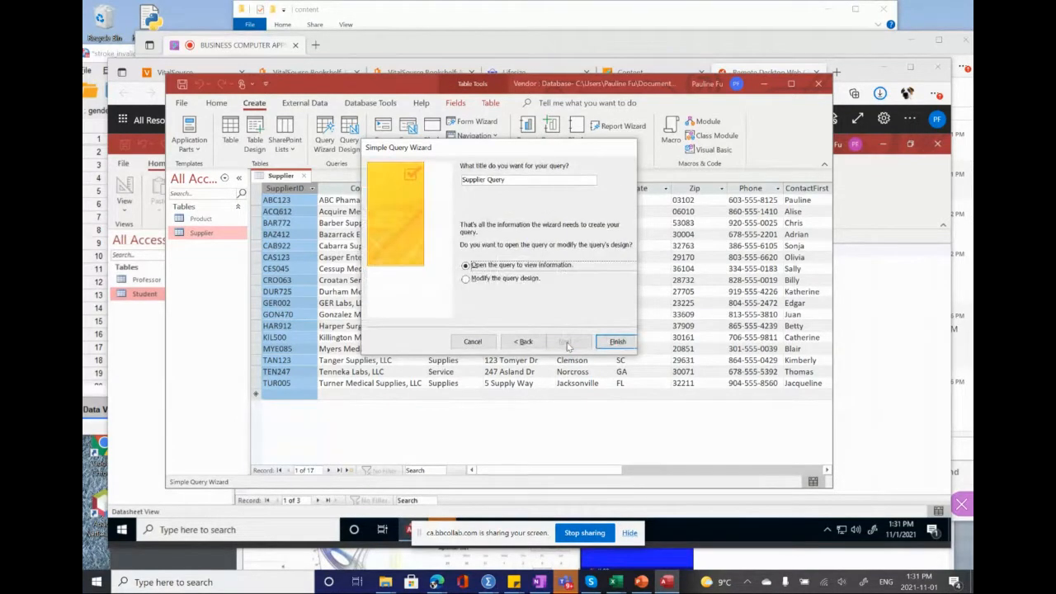
pyautogui.click(519, 180)
pyautogui.moveTo(519, 179); pyautogui.dragTo(484, 179)
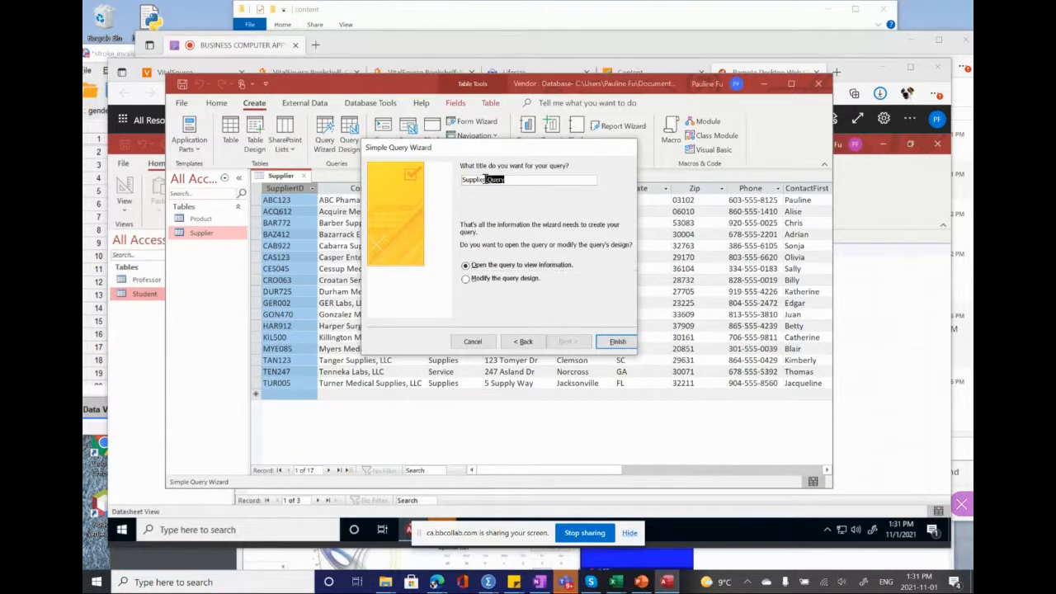
pyautogui.write('List')
pyautogui.click(627, 342)
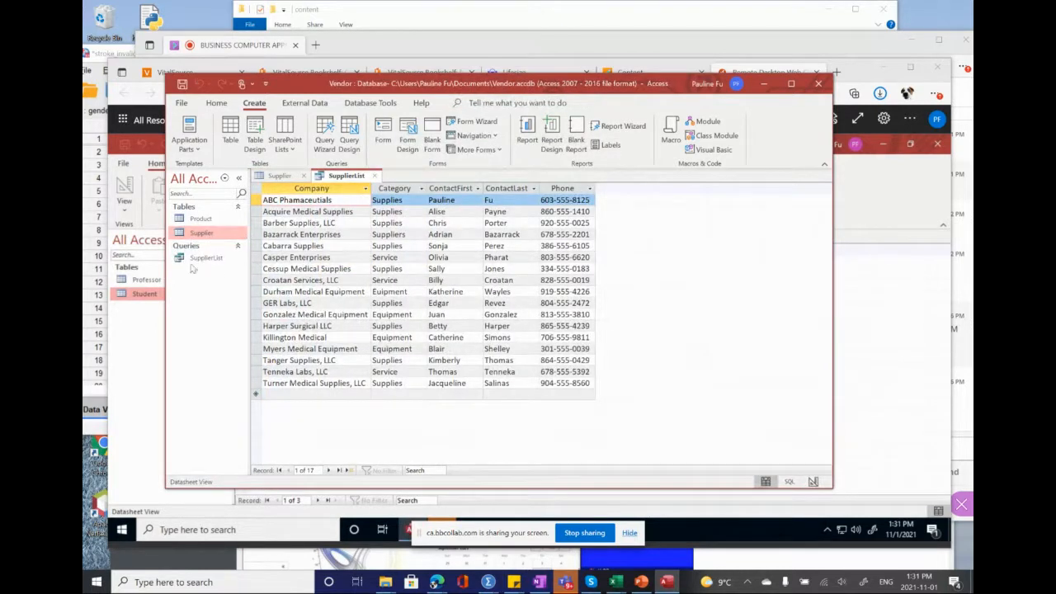
pyautogui.click(188, 261)
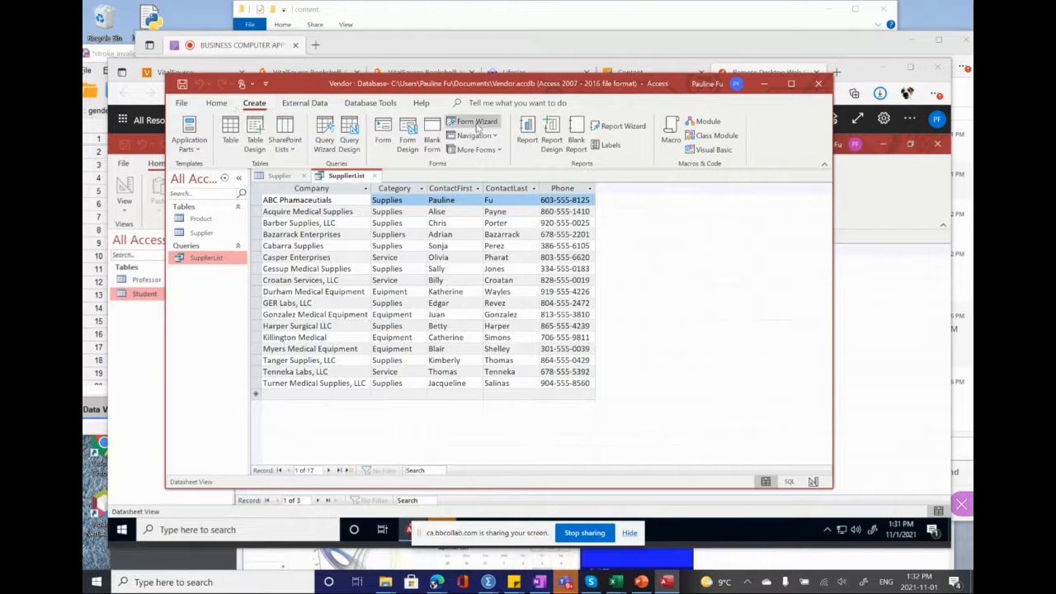
# Step: Start the Form Wizard, choose the Supplier table as its source and include all of its fields
pyautogui.click(475, 125)
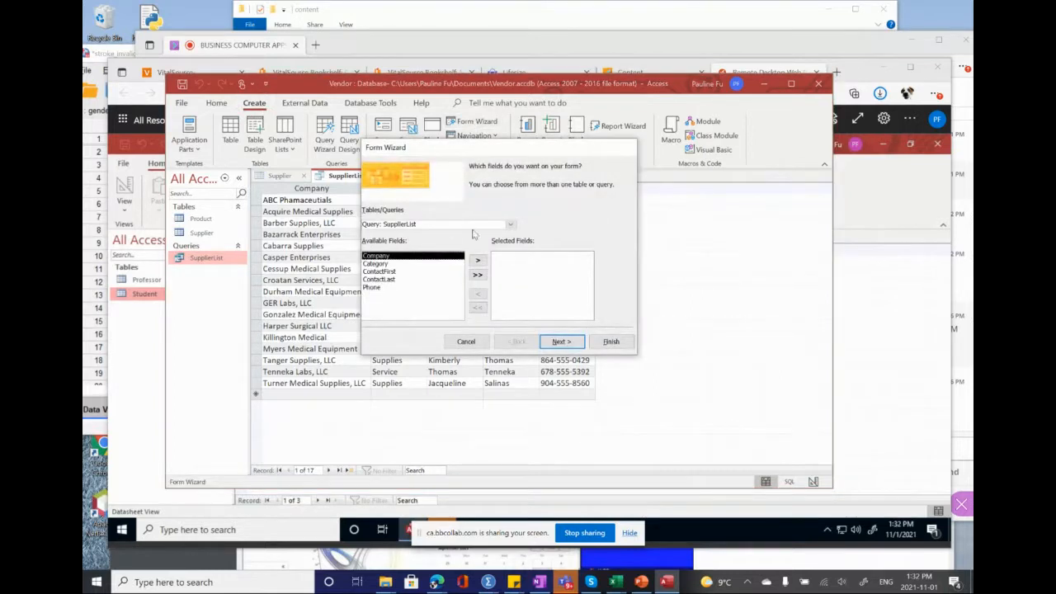
pyautogui.click(510, 224)
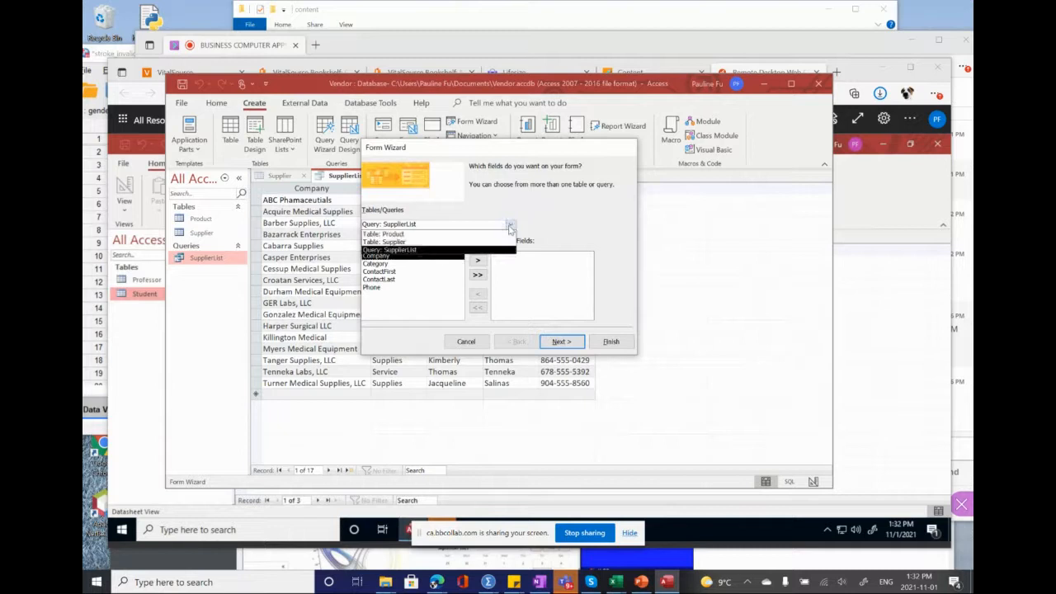
pyautogui.click(511, 225)
pyautogui.click(510, 225)
pyautogui.click(395, 244)
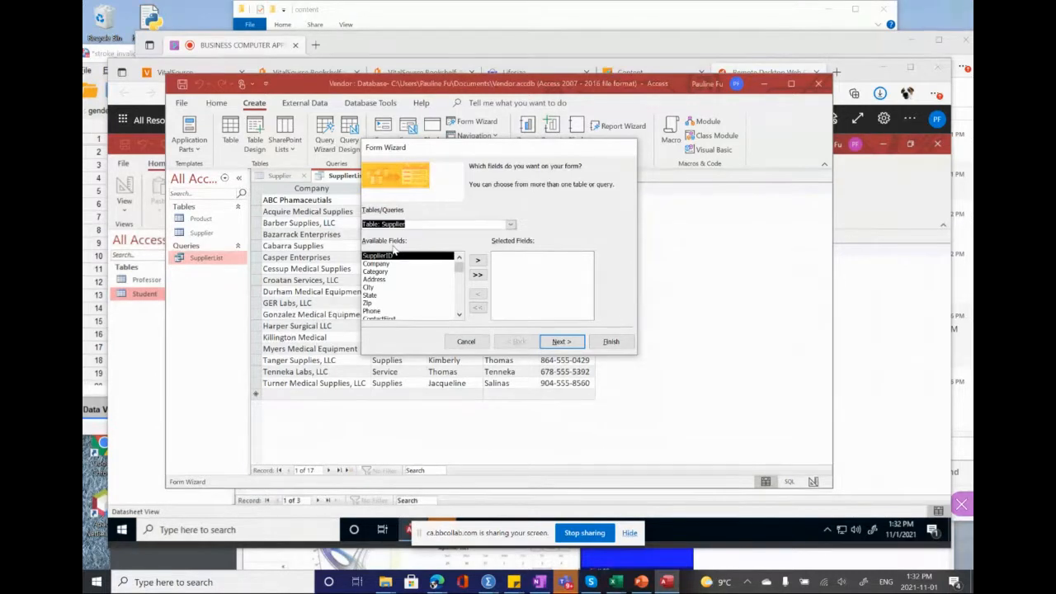
pyautogui.click(477, 277)
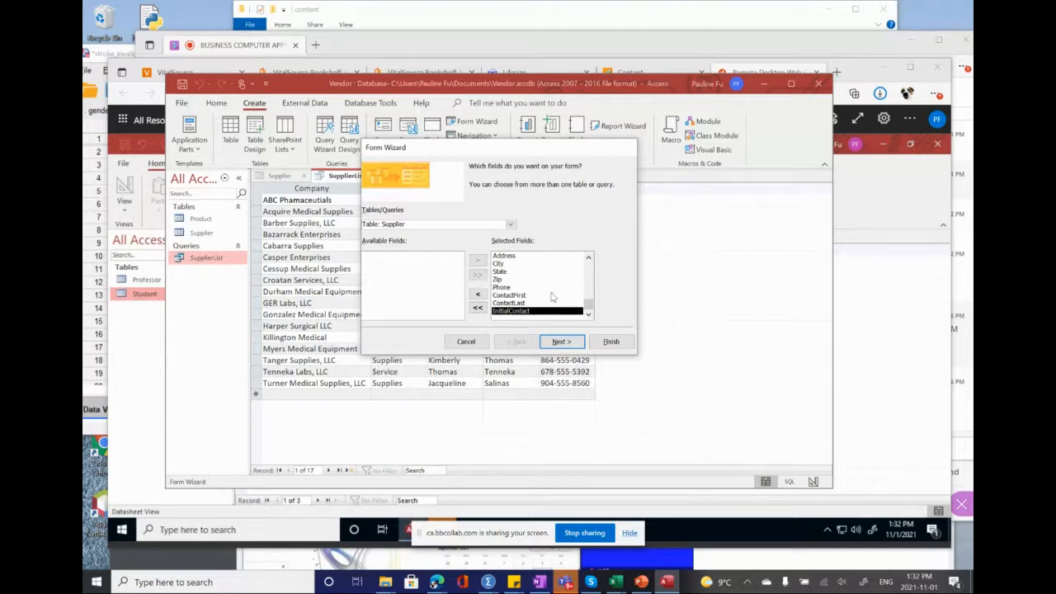
# Step: Keep the Columnar layout and the title Supplier for the form, and finish the wizard to open it
pyautogui.click(561, 343)
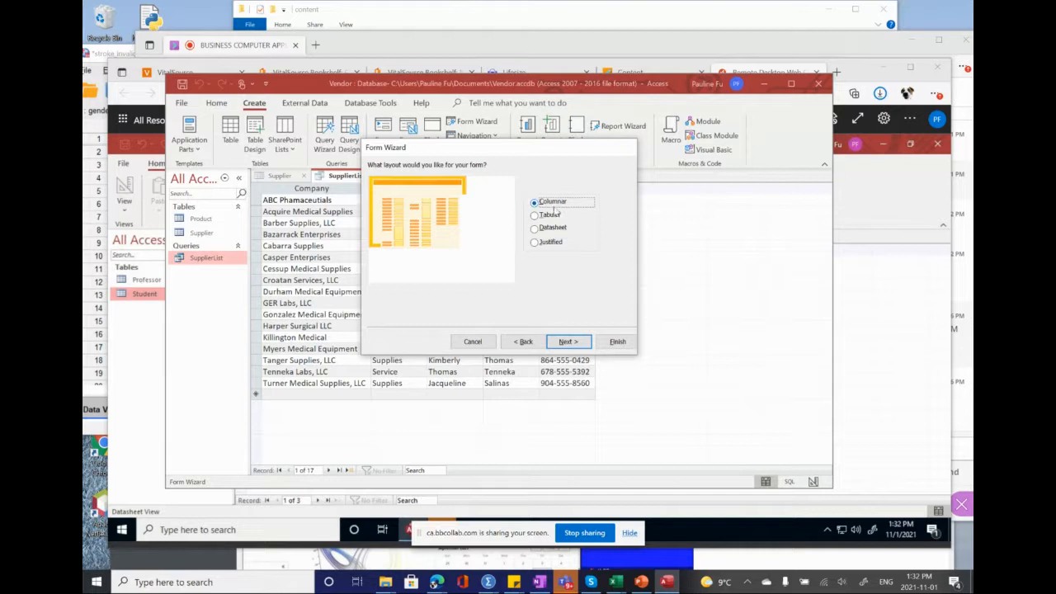
pyautogui.click(568, 344)
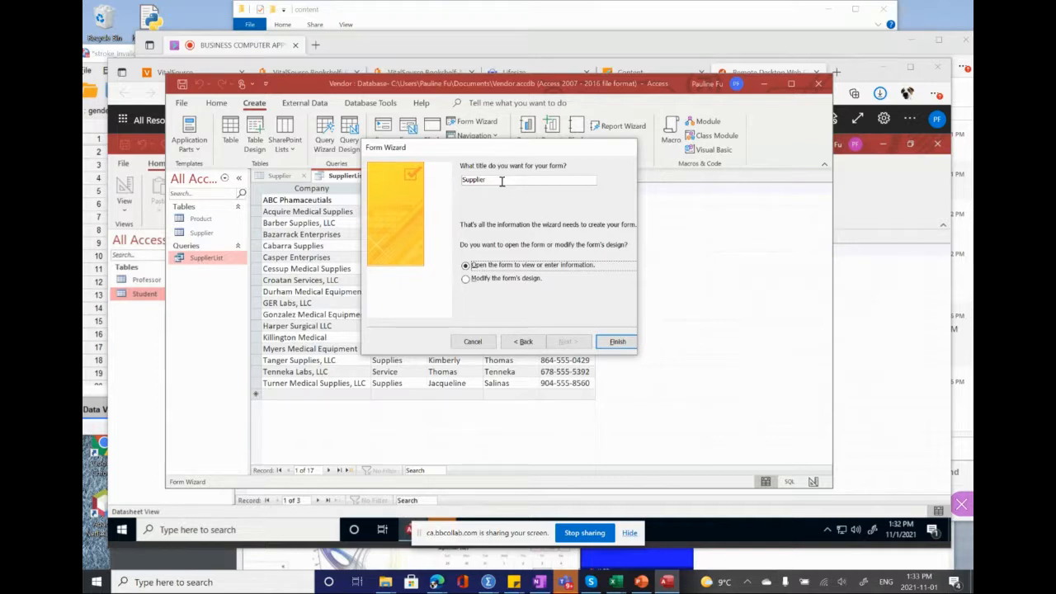
pyautogui.click(501, 181)
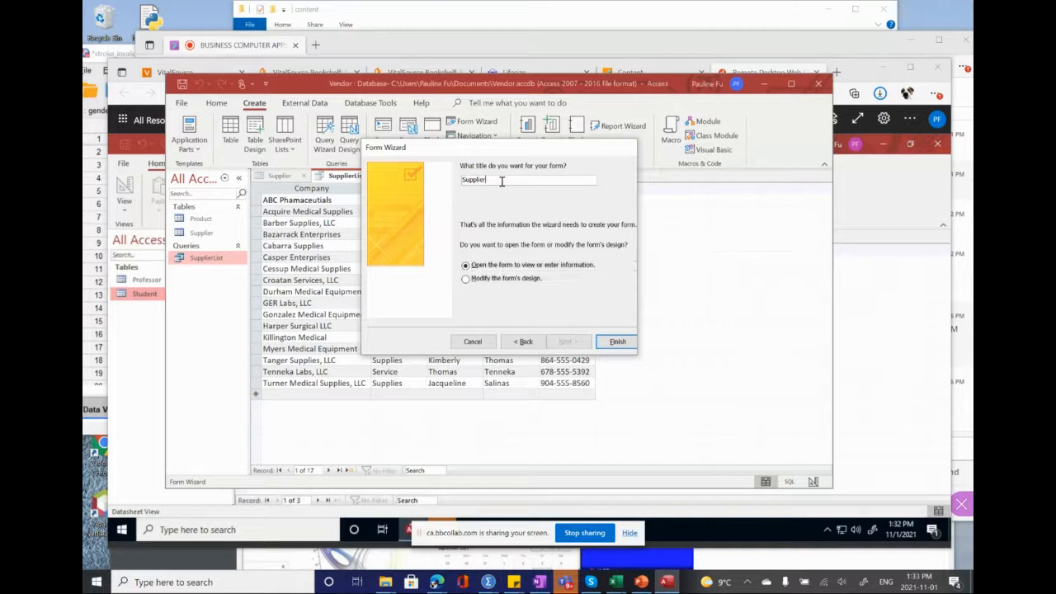
pyautogui.click(618, 342)
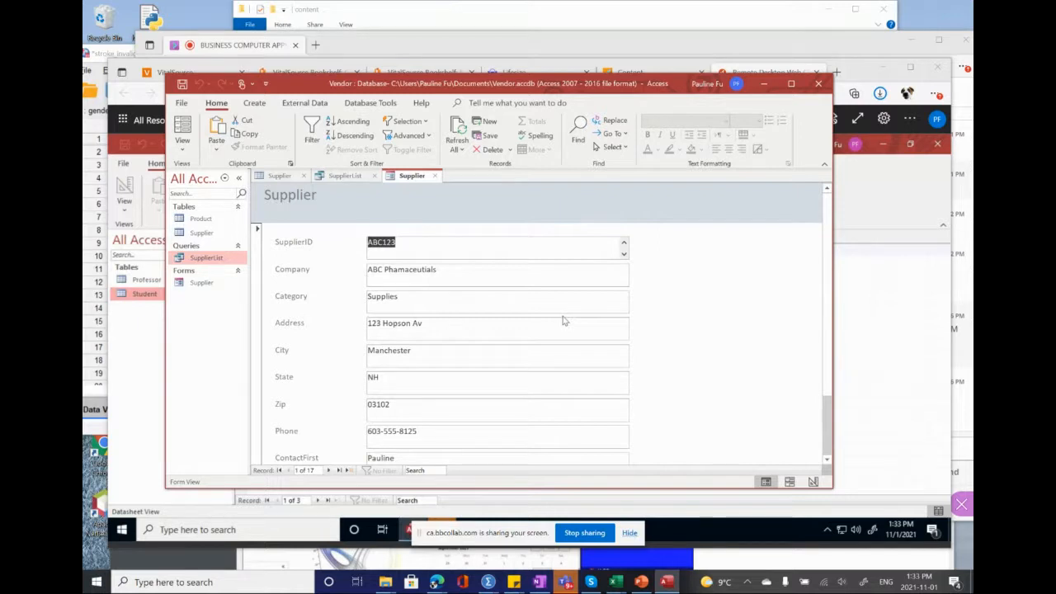
# Step: Start the Report Wizard on the Supplier table and include the SupplierID, Company and Phone fields
pyautogui.click(254, 105)
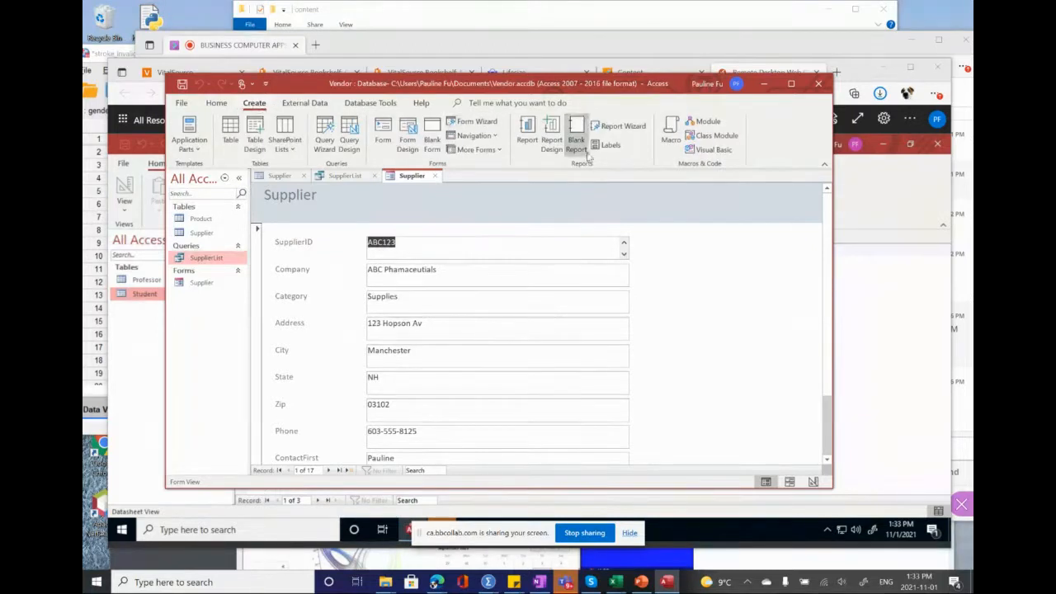
pyautogui.click(620, 126)
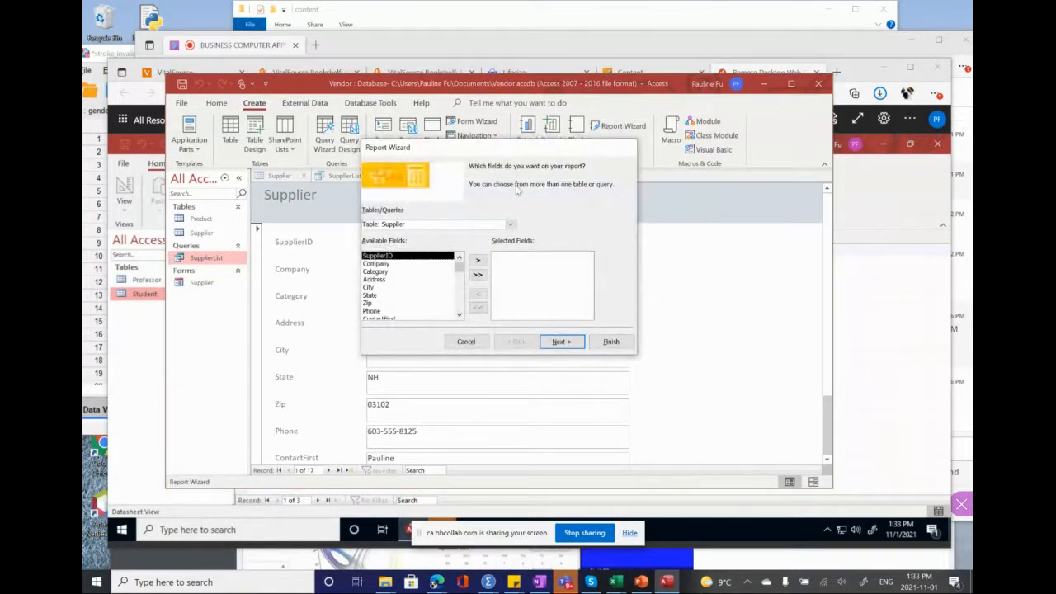
pyautogui.click(432, 227)
pyautogui.doubleClick(394, 257)
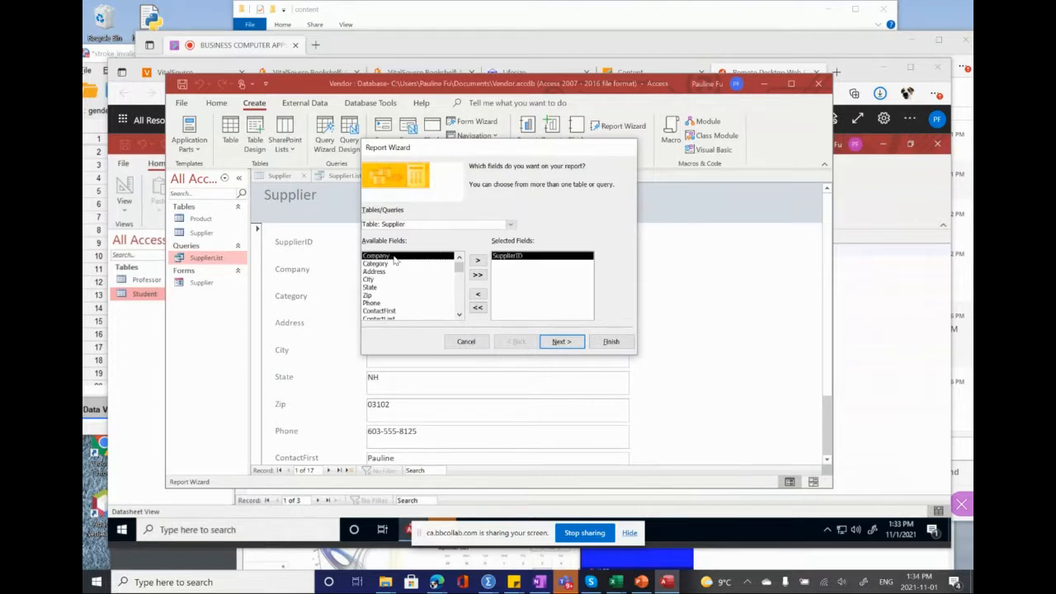
pyautogui.doubleClick(386, 257)
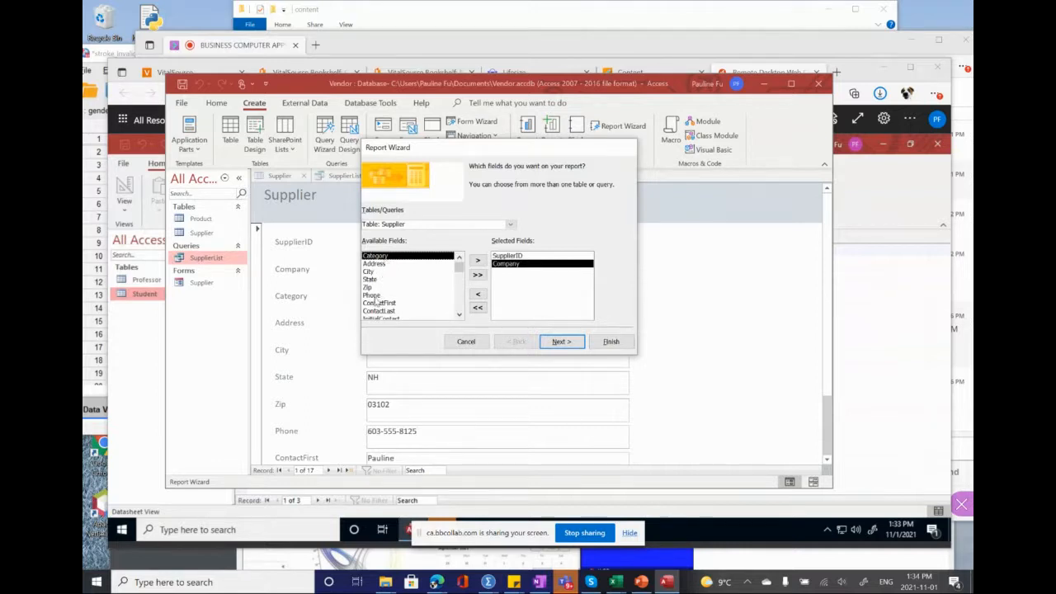
pyautogui.doubleClick(372, 296)
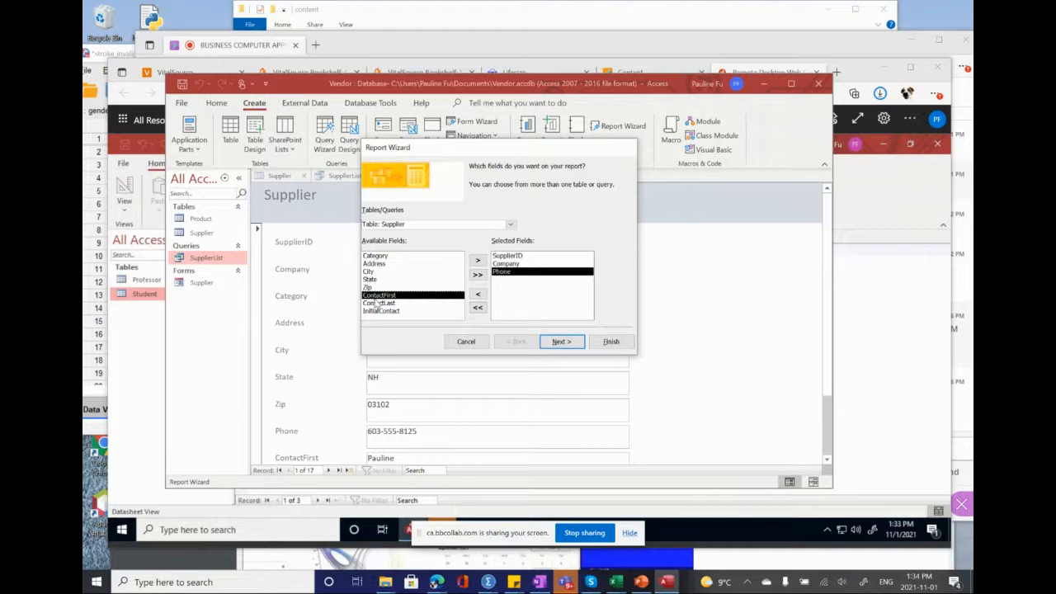
# Step: Leave the report without grouping levels and sort its records by SupplierID in ascending order
pyautogui.click(565, 342)
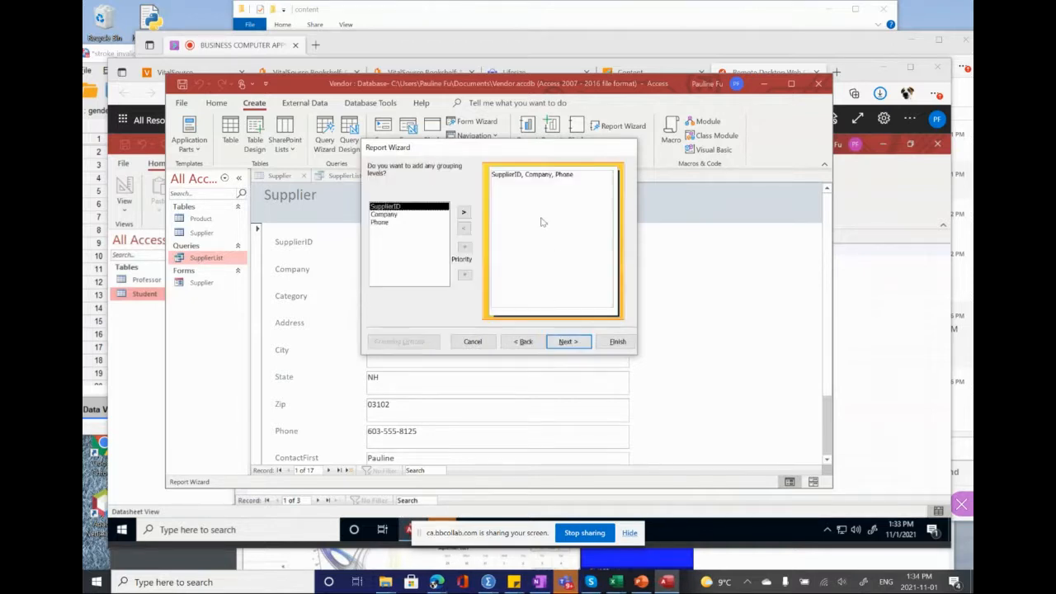
pyautogui.click(567, 342)
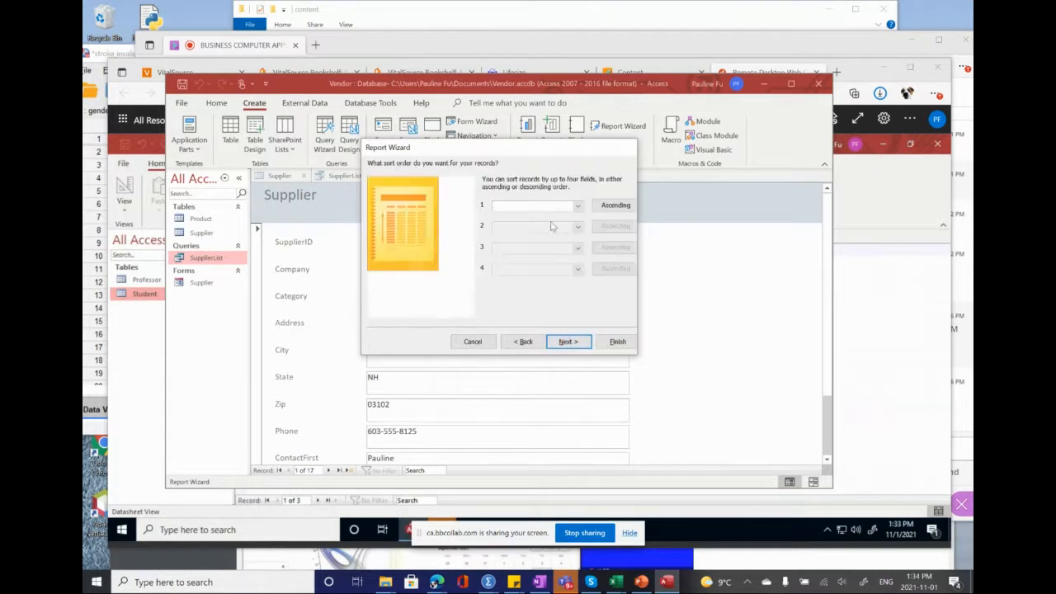
pyautogui.click(577, 205)
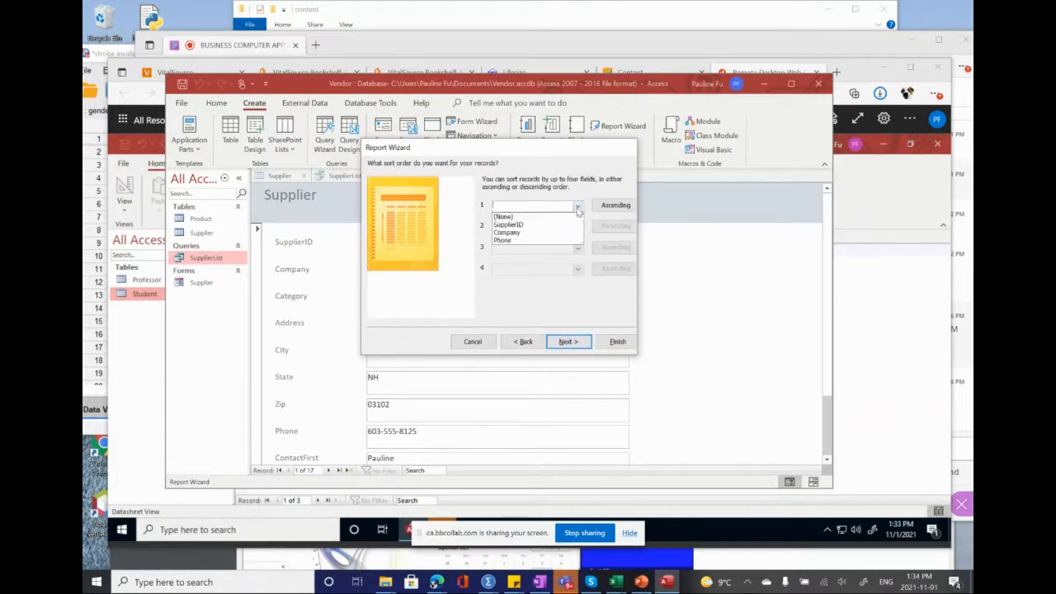
pyautogui.click(535, 224)
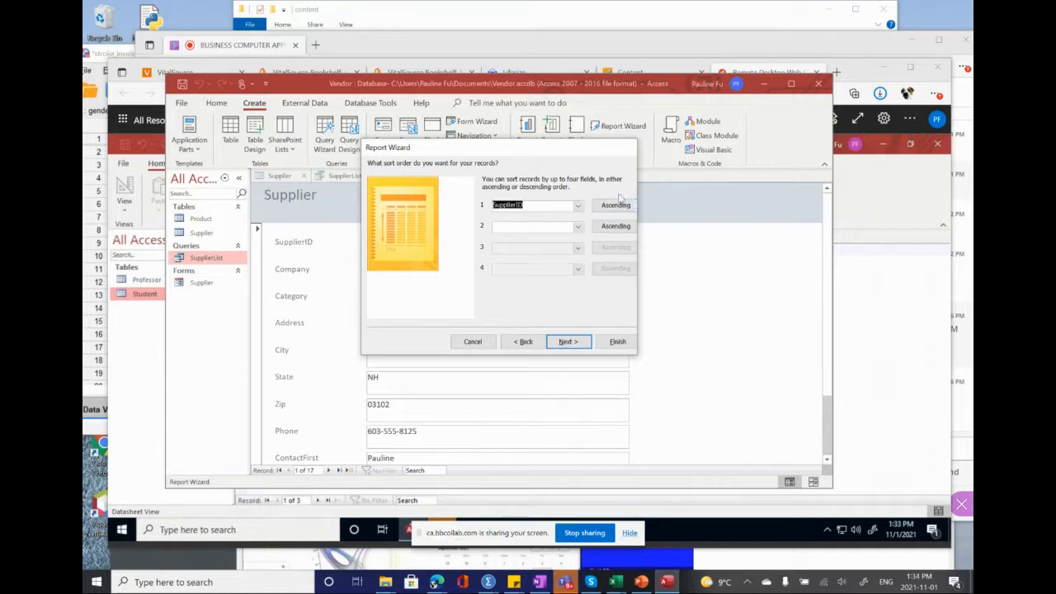
# Step: Keep the Tabular layout and Portrait orientation, title the report SupplierDetails, and finish the wizard to preview it
pyautogui.click(568, 341)
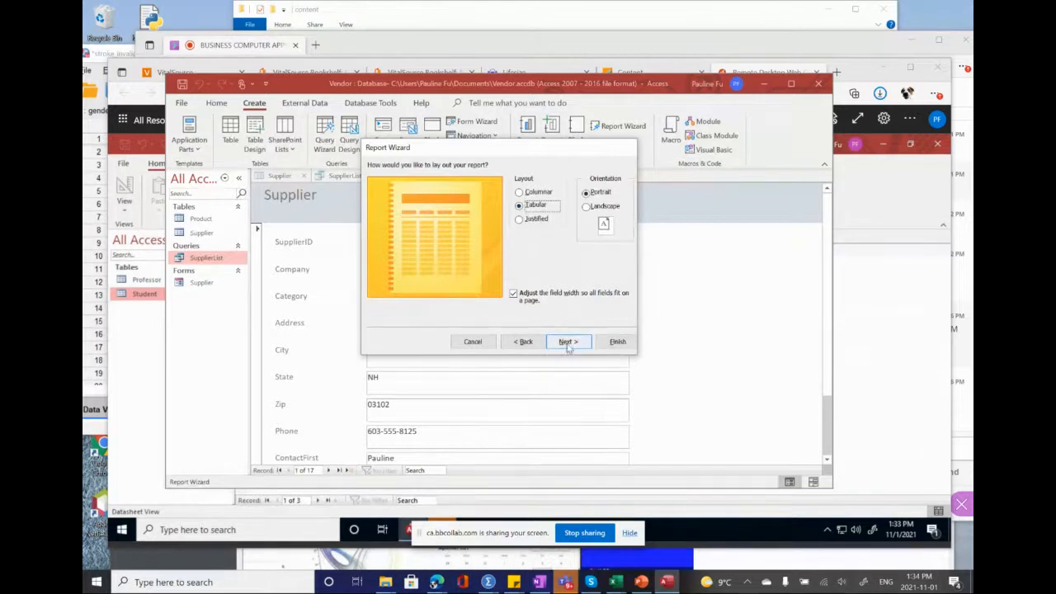
pyautogui.click(569, 342)
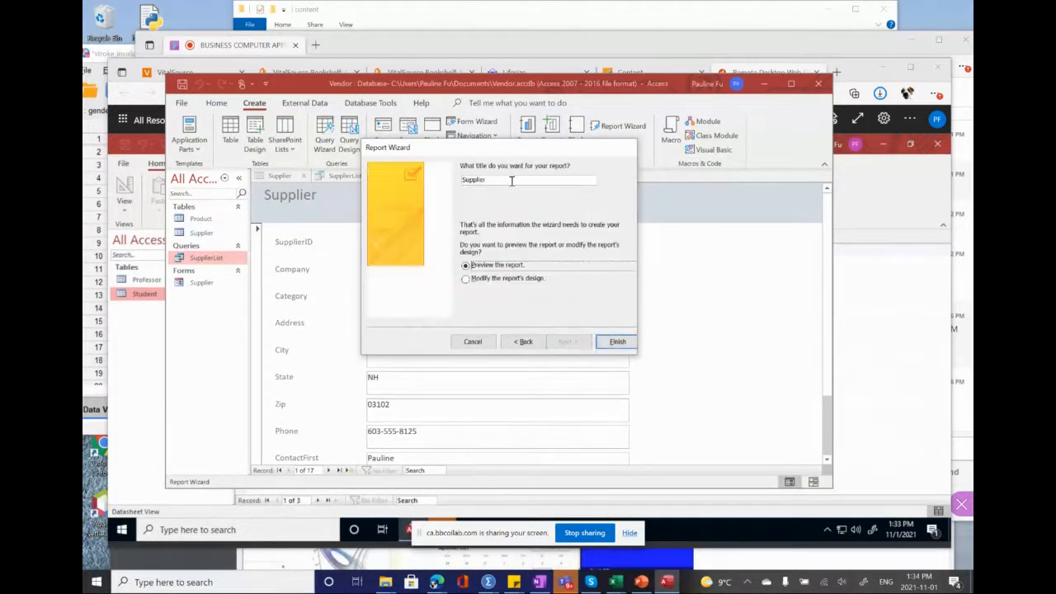
pyautogui.click(508, 179)
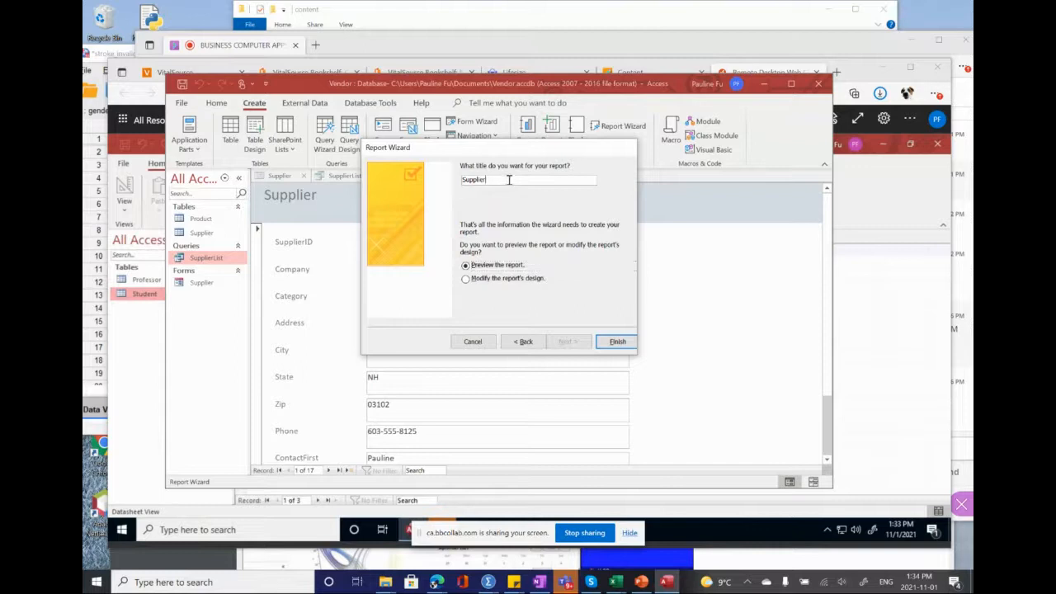
pyautogui.write('Details')
pyautogui.click(617, 341)
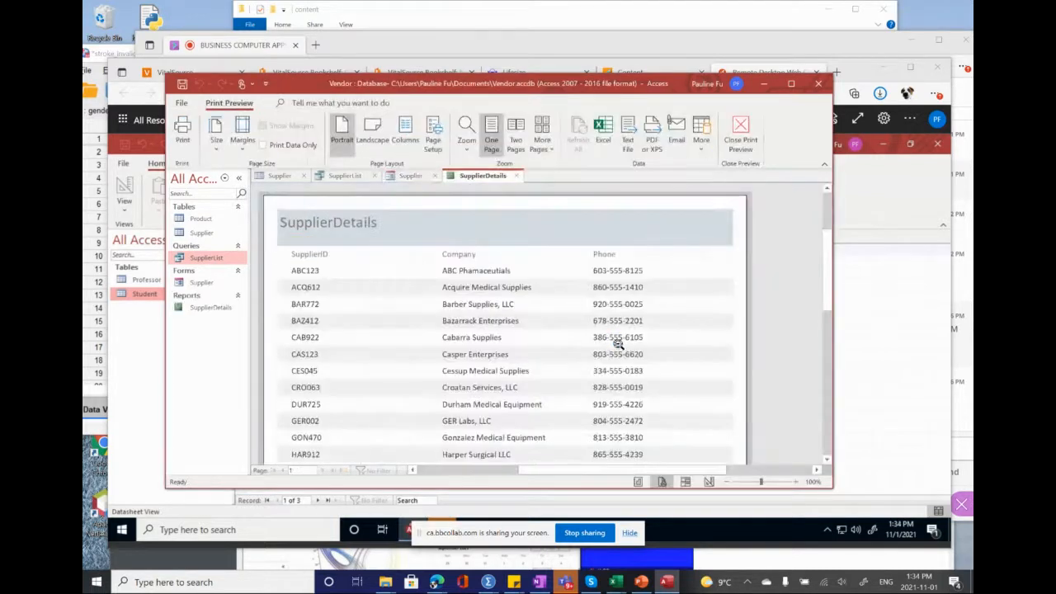
# Step: Look through the SupplierDetails report preview from first to last record, and zoom out to the whole page
pyautogui.scroll(-5, 617, 345)
pyautogui.scroll(6, 617, 345)
pyautogui.scroll(-3, 616, 345)
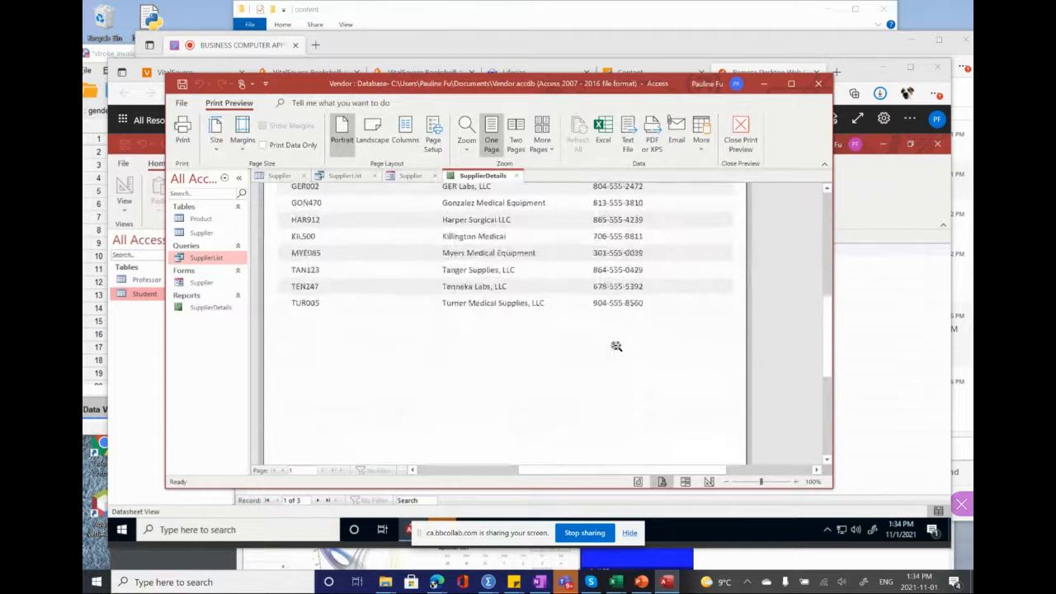
pyautogui.scroll(5, 617, 345)
pyautogui.scroll(-3, 616, 345)
pyautogui.scroll(2, 617, 345)
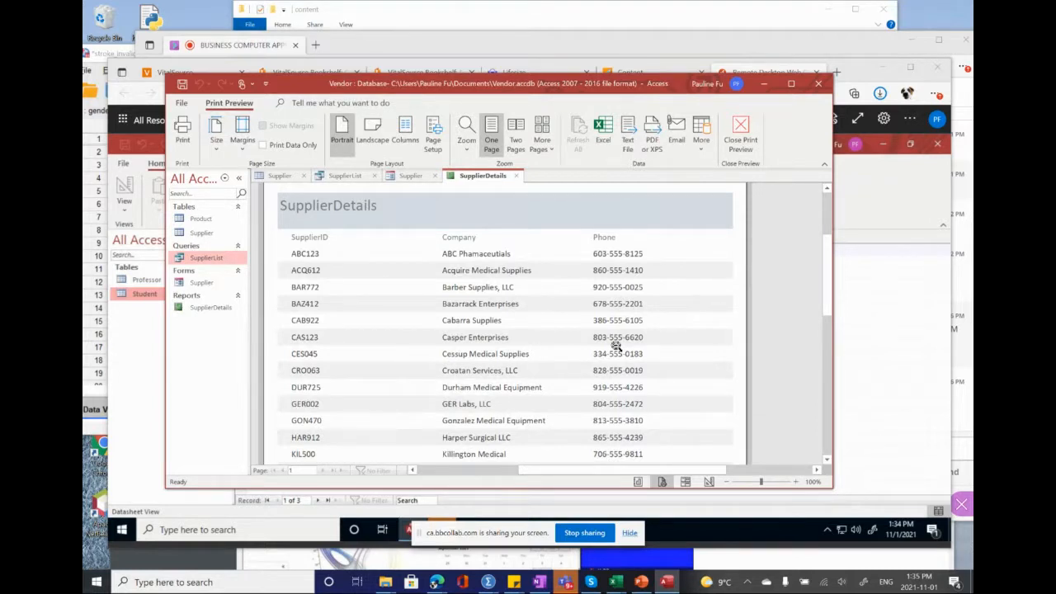
pyautogui.click(510, 294)
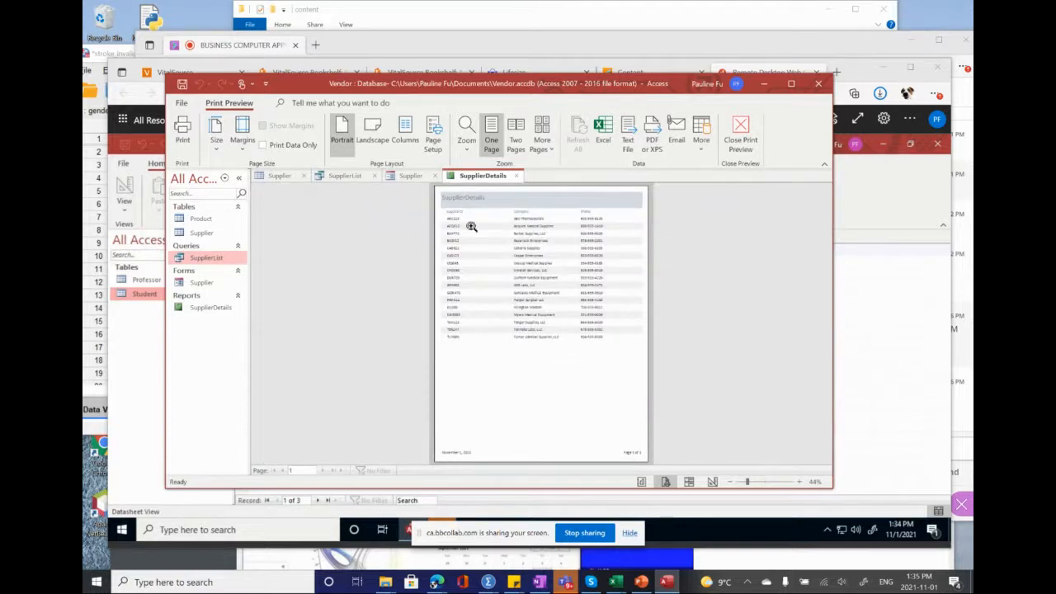
# Step: Close the open Supplier table, and close the Vendor database
pyautogui.click(304, 176)
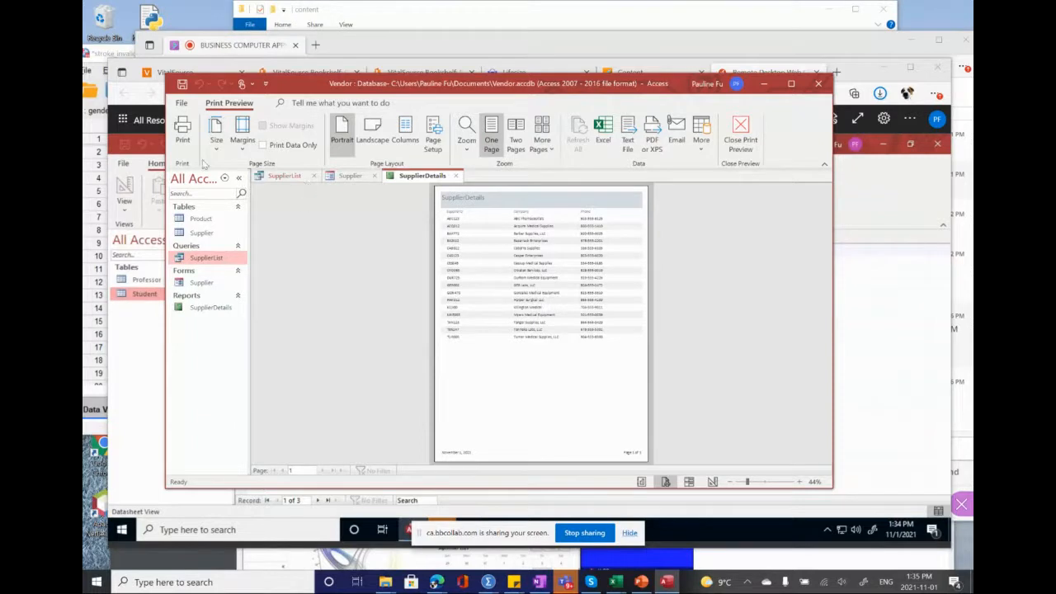
pyautogui.click(182, 104)
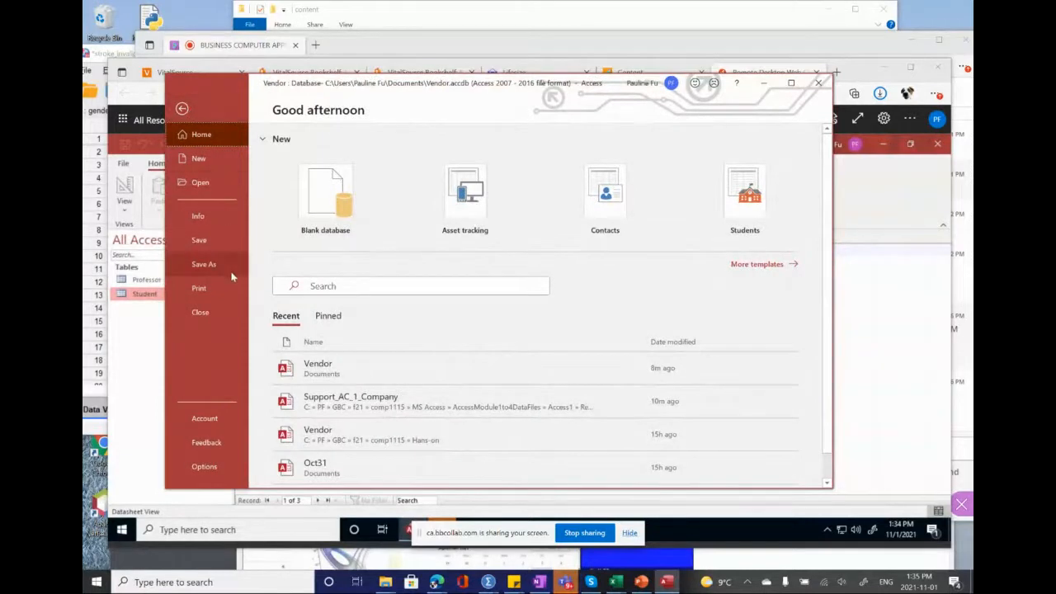
pyautogui.click(216, 310)
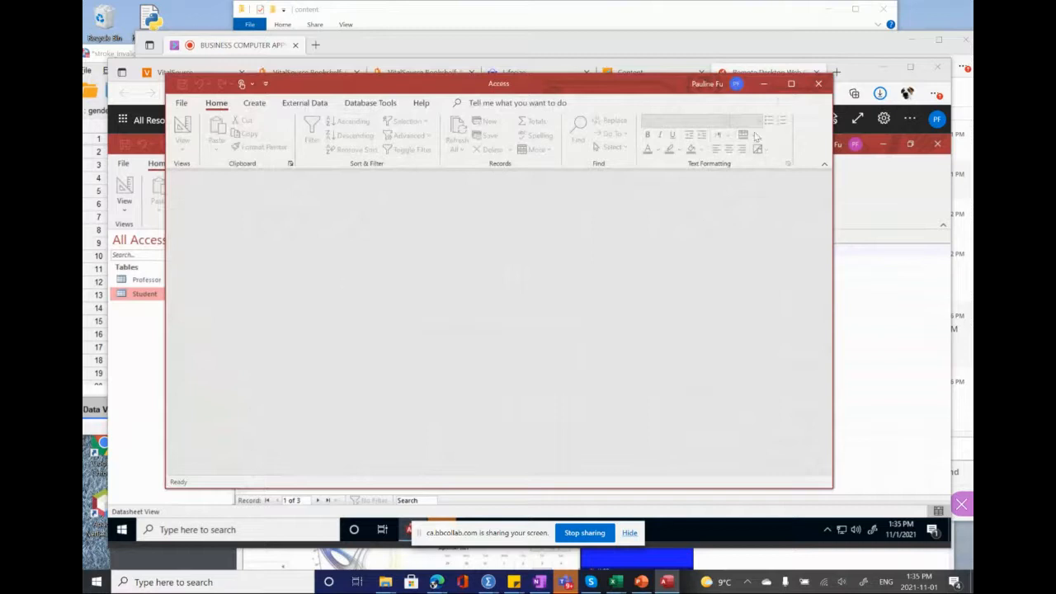
# Step: Exit the empty Access window and close the Remote Desktop web client page in the browser
pyautogui.click(818, 83)
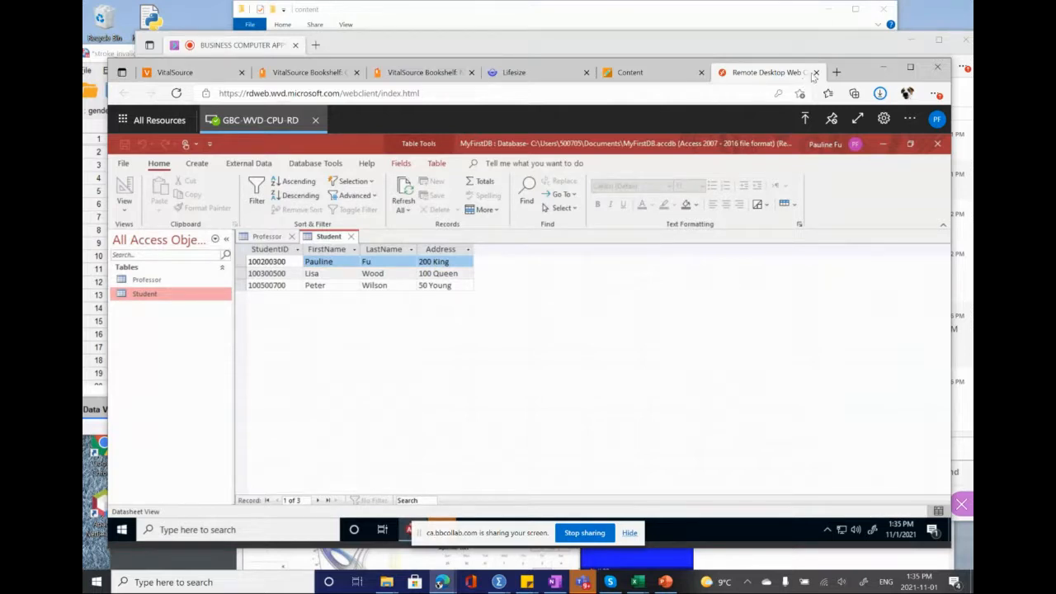
pyautogui.click(816, 73)
pyautogui.click(587, 157)
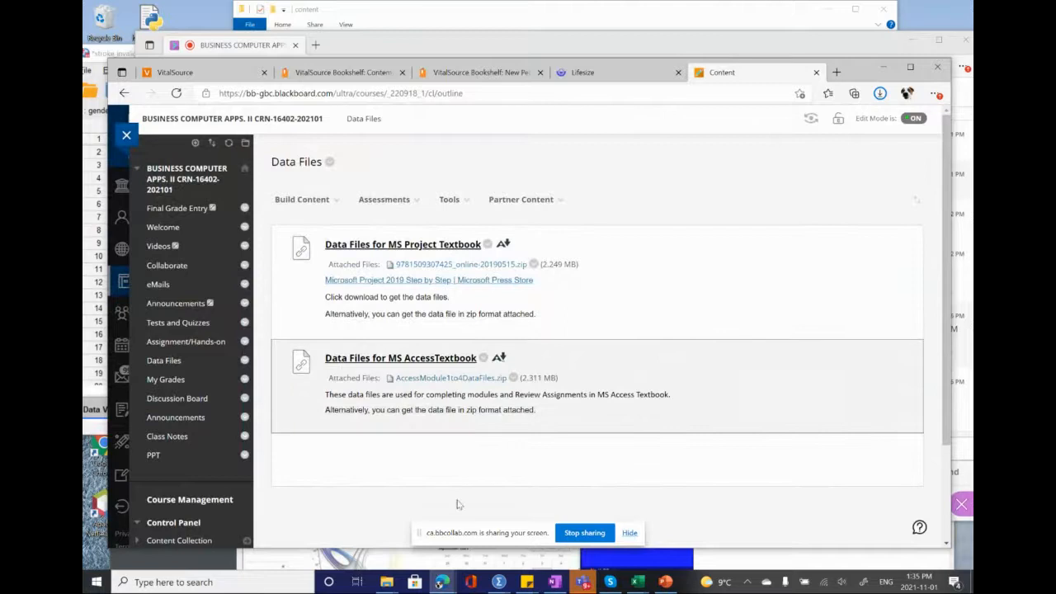
# Step: Switch to the VitalSource textbook page AC 1-55 and review the remaining Review Assignments steps up to closing the Vendor database
pyautogui.click(442, 582)
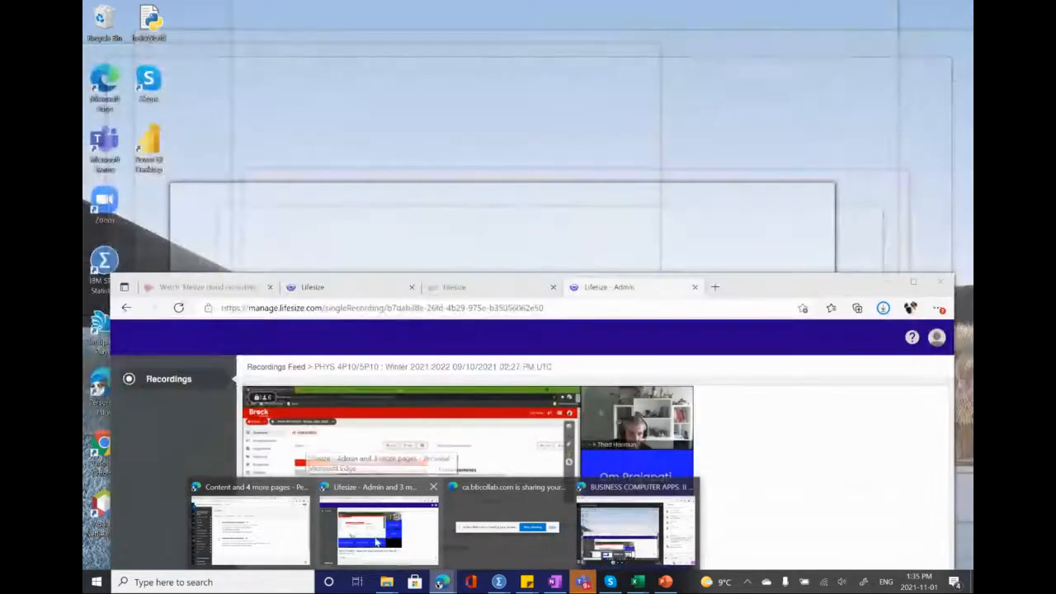
pyautogui.click(376, 542)
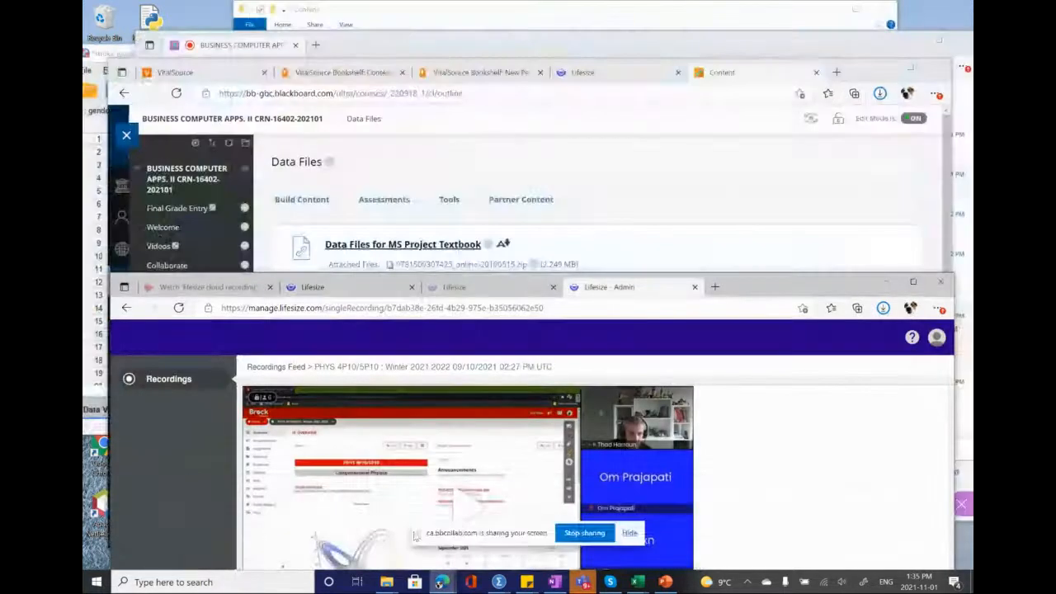
pyautogui.click(453, 583)
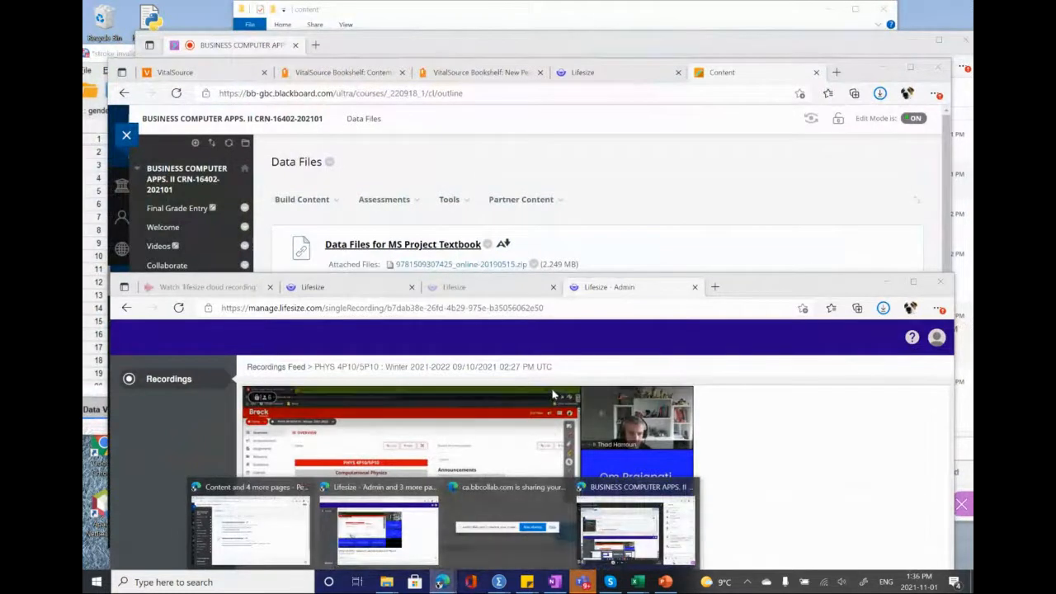
pyautogui.click(484, 72)
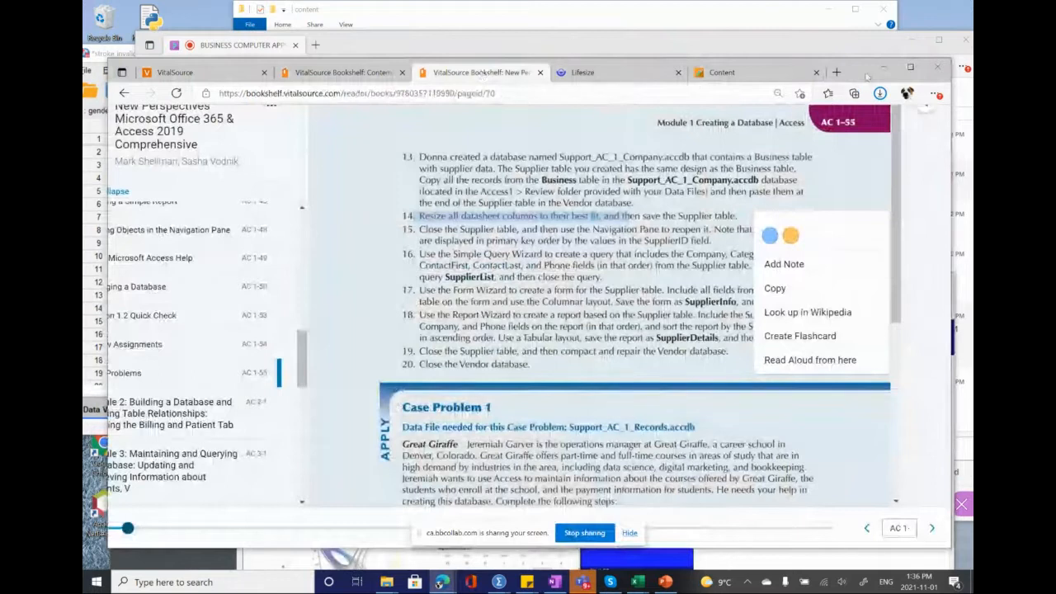
pyautogui.moveTo(862, 69); pyautogui.dragTo(834, 13)
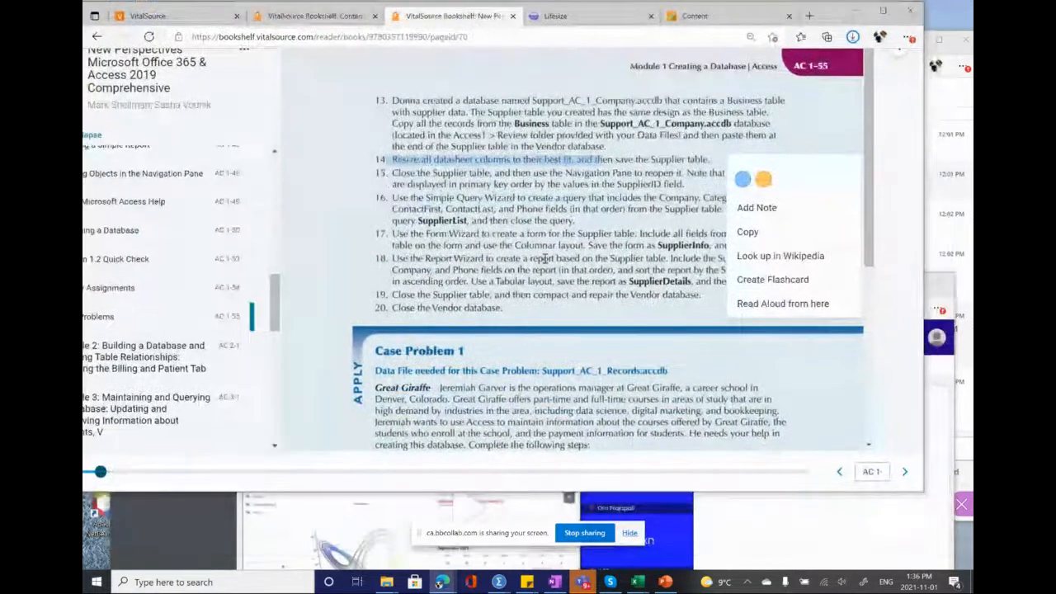
pyautogui.scroll(-1, 544, 258)
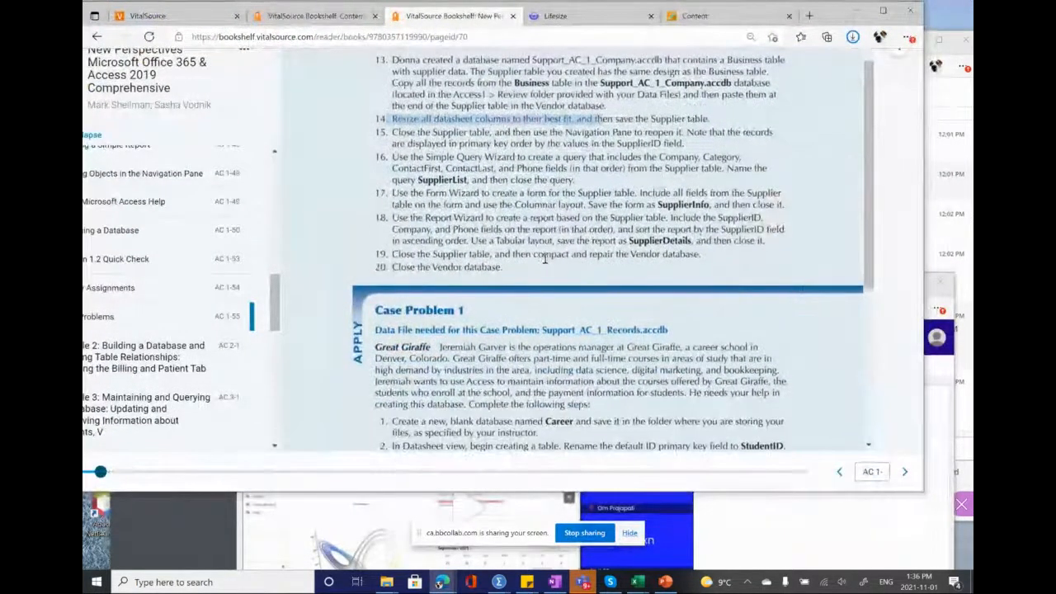
pyautogui.scroll(1, 545, 258)
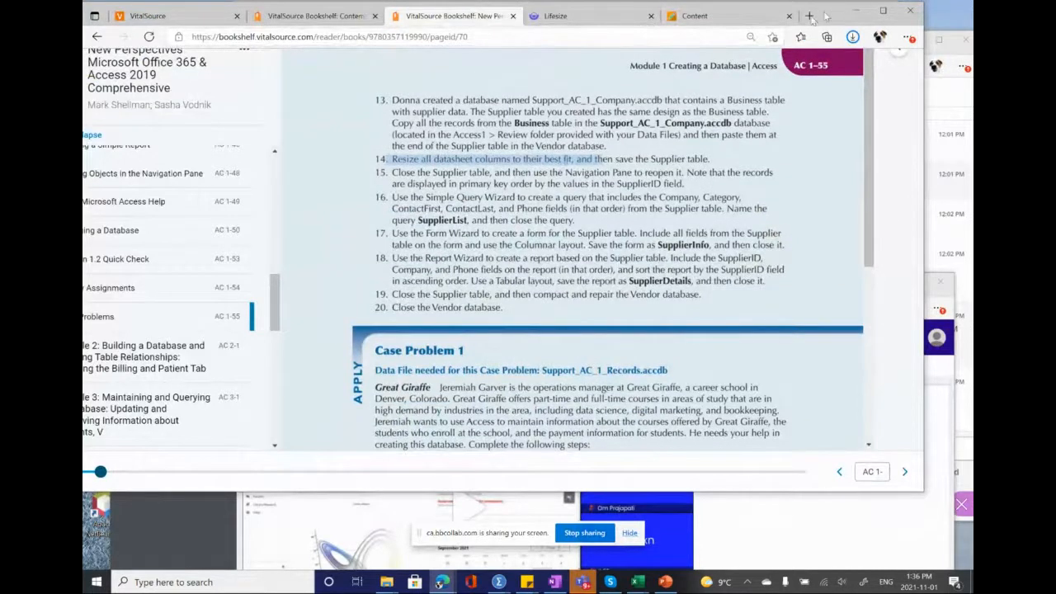
# Step: Move the textbook window aside, switch to the Blackboard Collaborate session and open its session menu
pyautogui.moveTo(826, 16); pyautogui.dragTo(685, 65)
pyautogui.moveTo(821, 40); pyautogui.dragTo(786, 31)
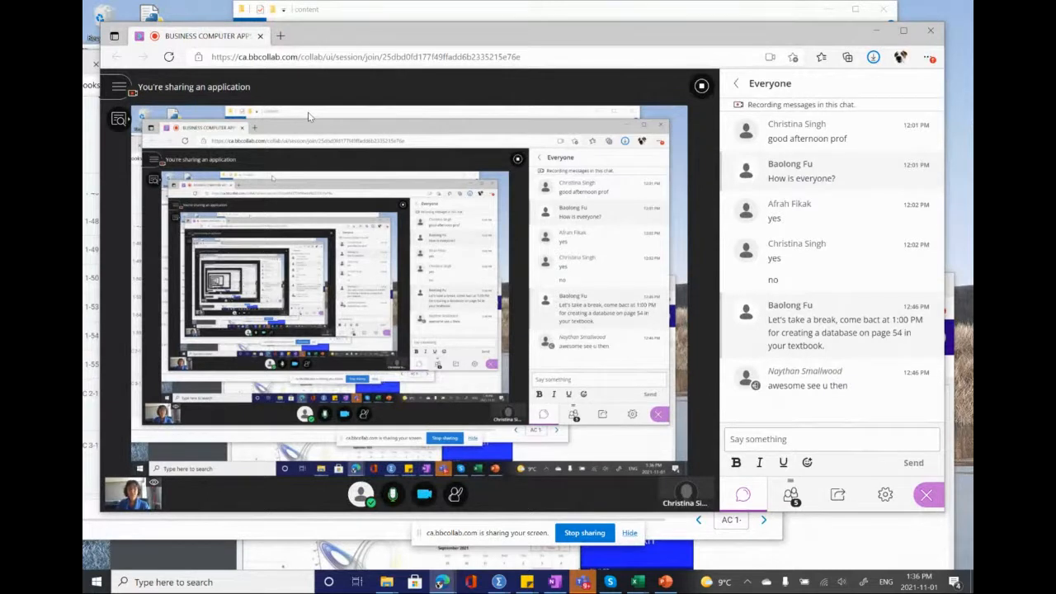
pyautogui.click(118, 88)
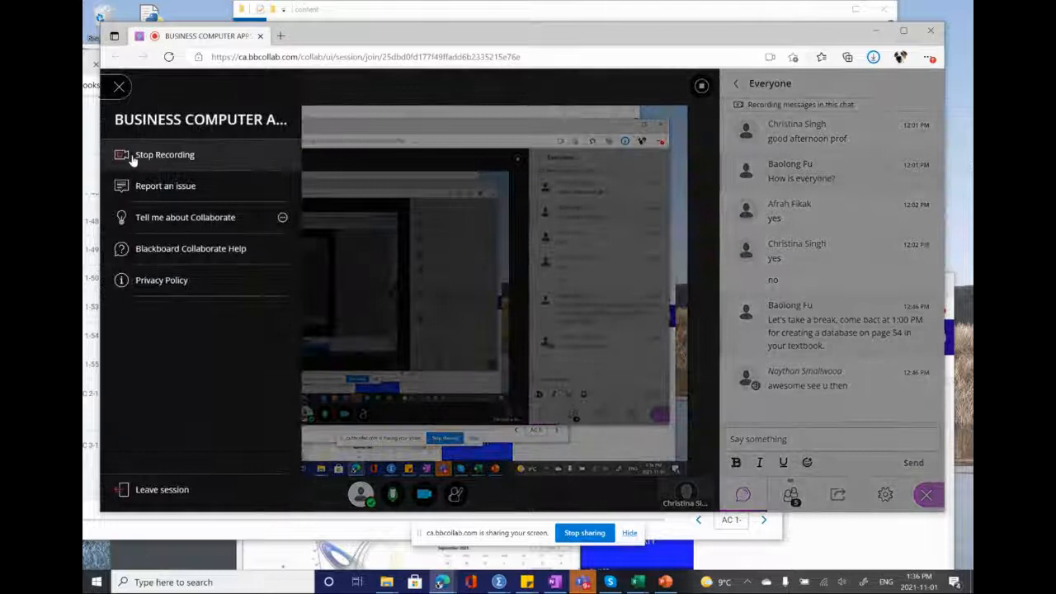